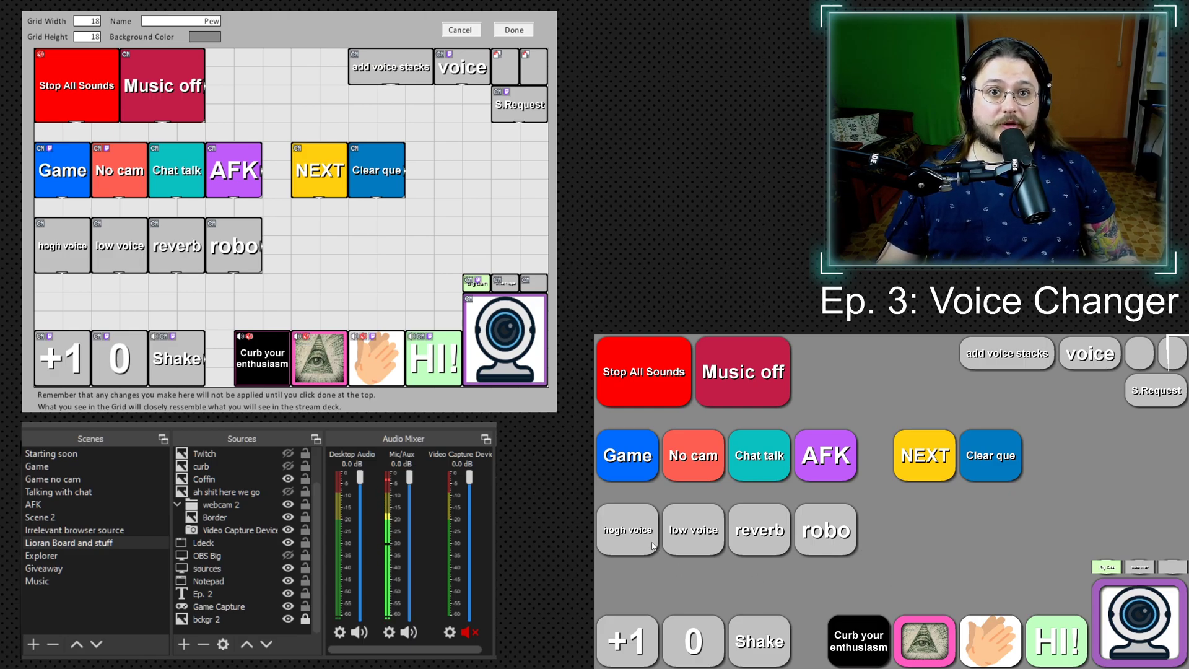
Try the high voice, low voice, robo and reverb deck buttons one after another, switching each effect on and off again
click(652, 546)
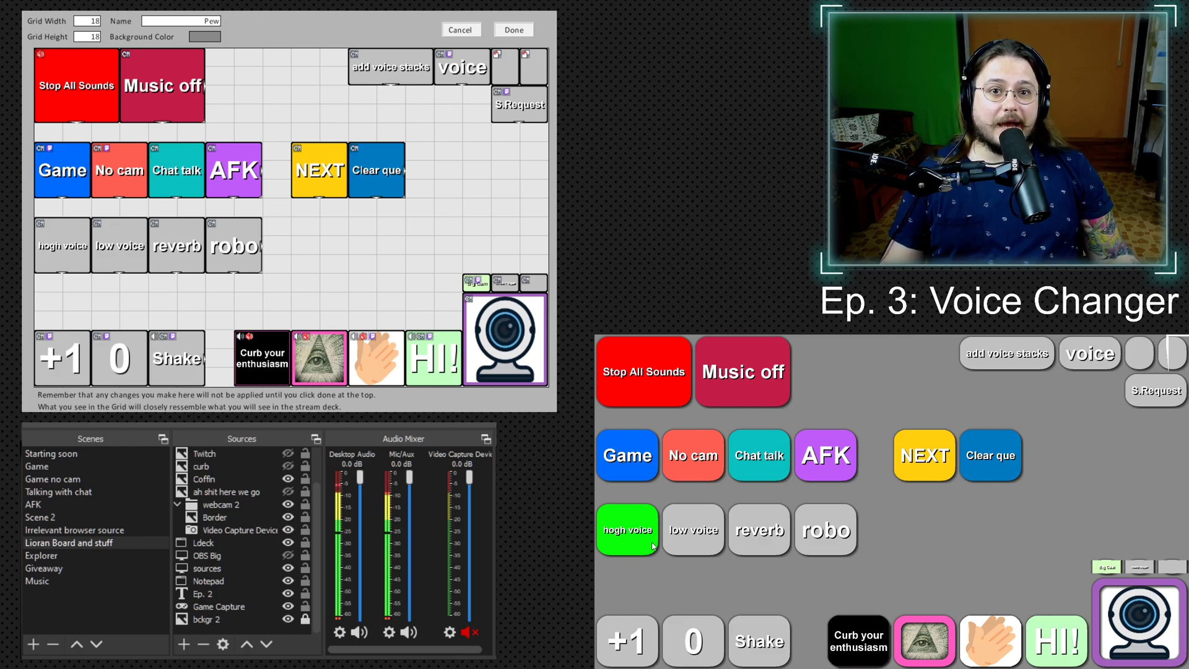
click(652, 545)
click(684, 550)
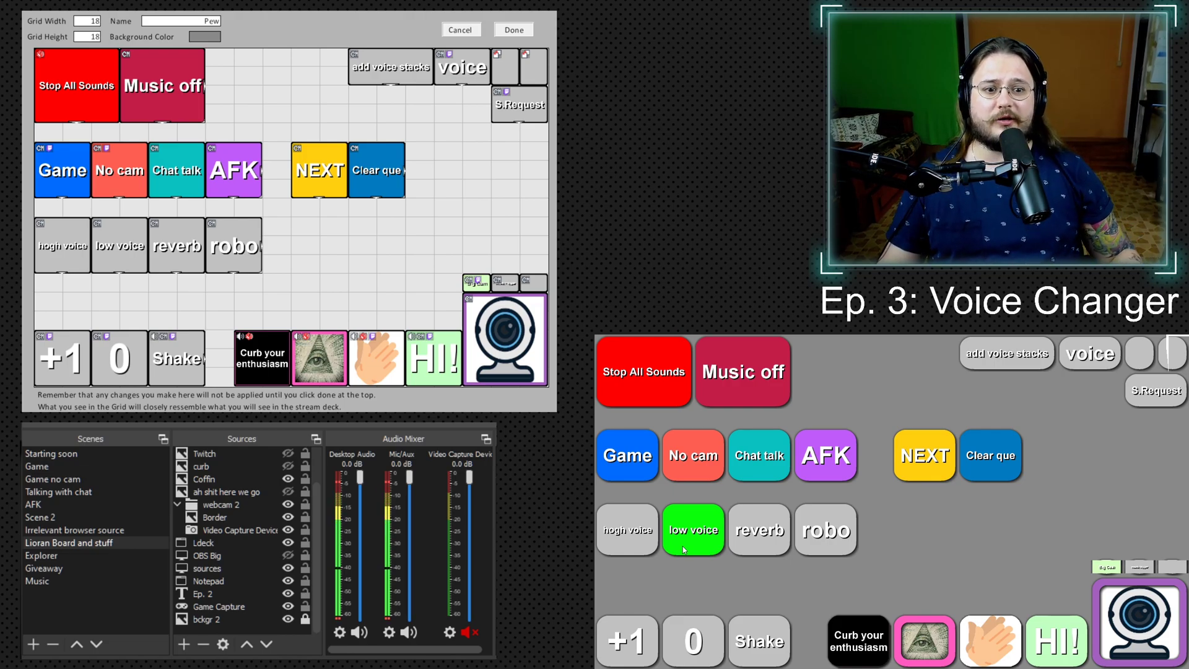
click(683, 546)
click(809, 545)
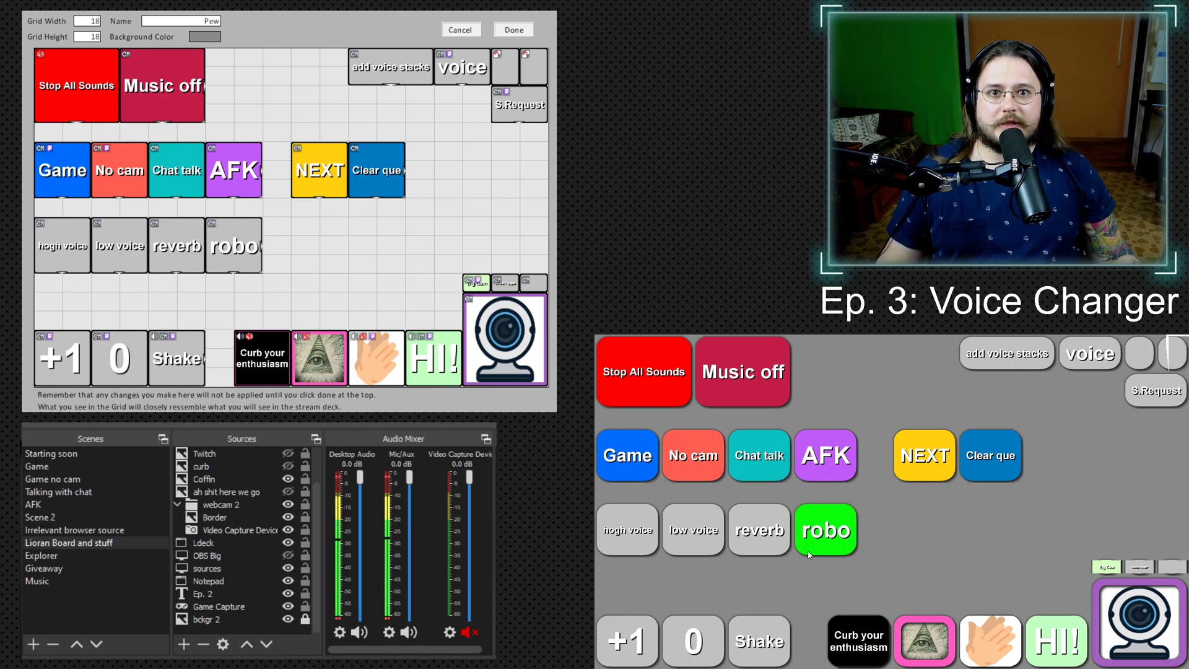
click(808, 553)
click(761, 540)
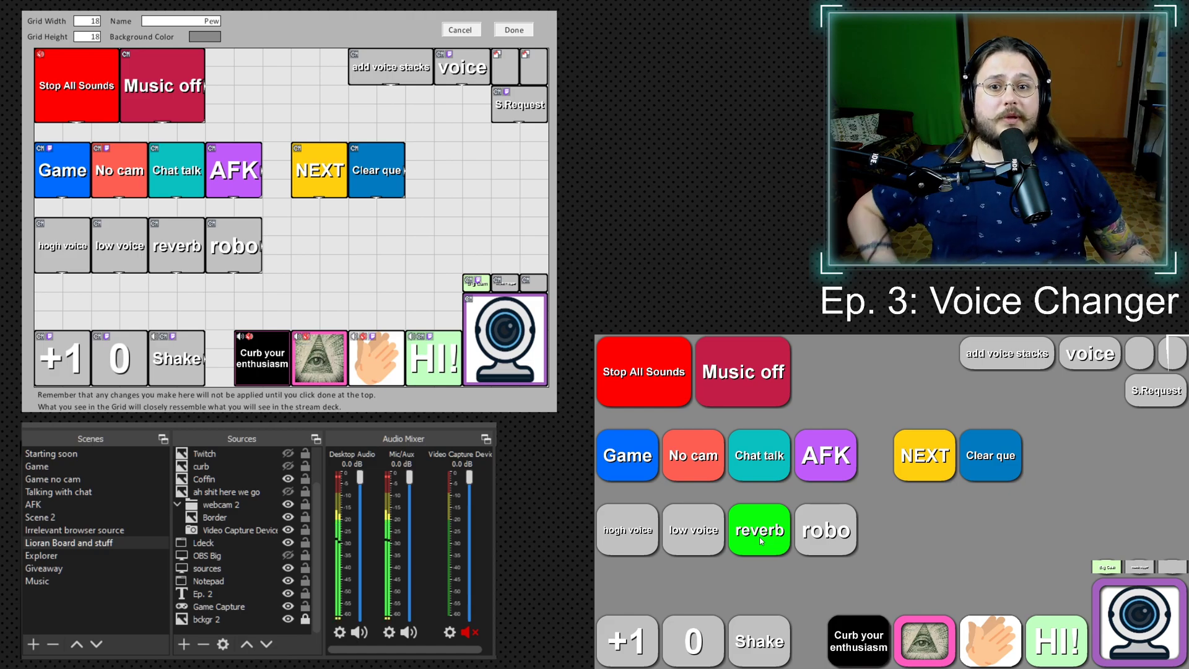
click(761, 540)
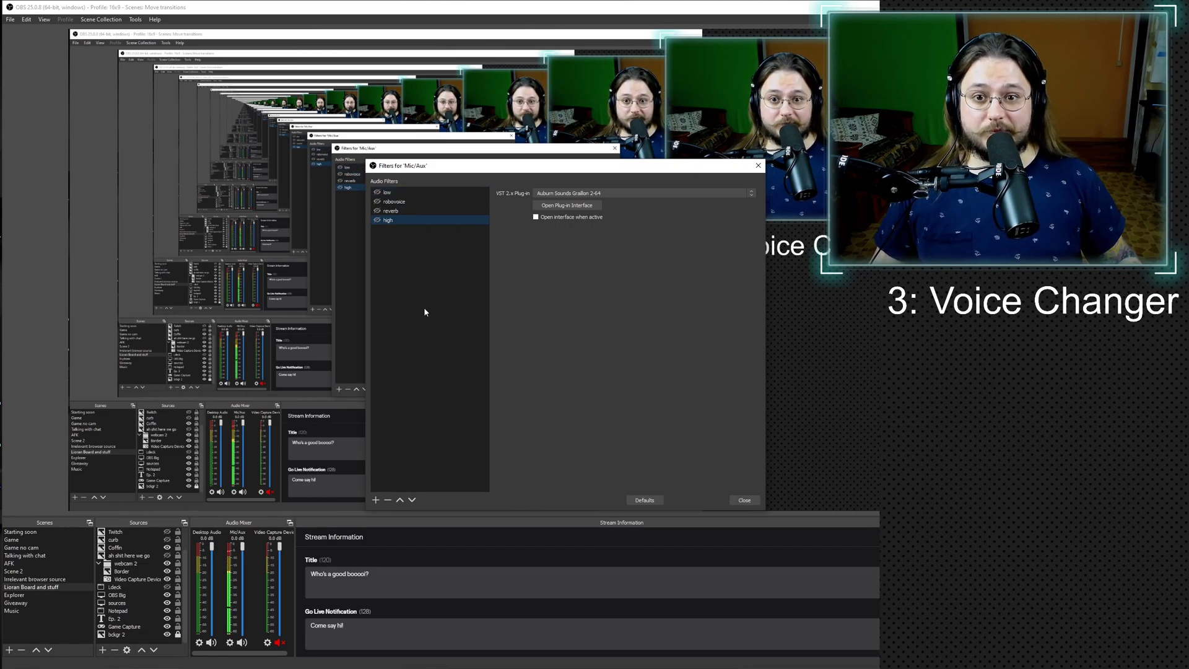
Add a VST 2.x Plug-in filter named "test" to Mic/Aux and select reajs as its plug-in
click(377, 499)
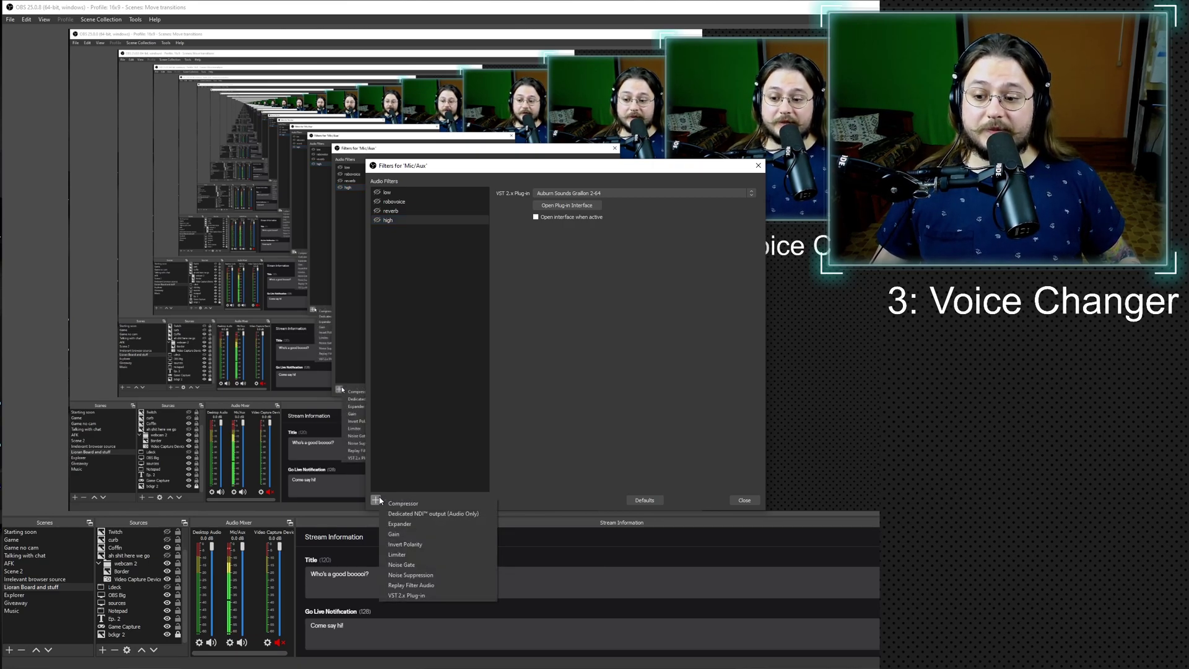
click(436, 596)
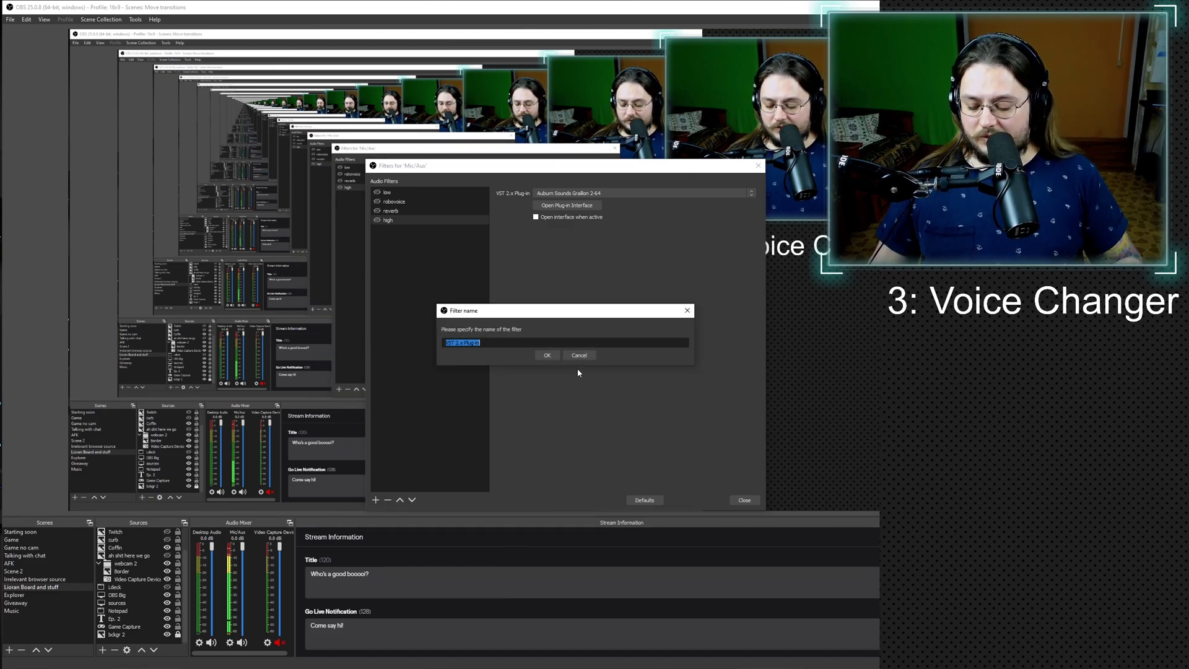
text(test)
key(Return)
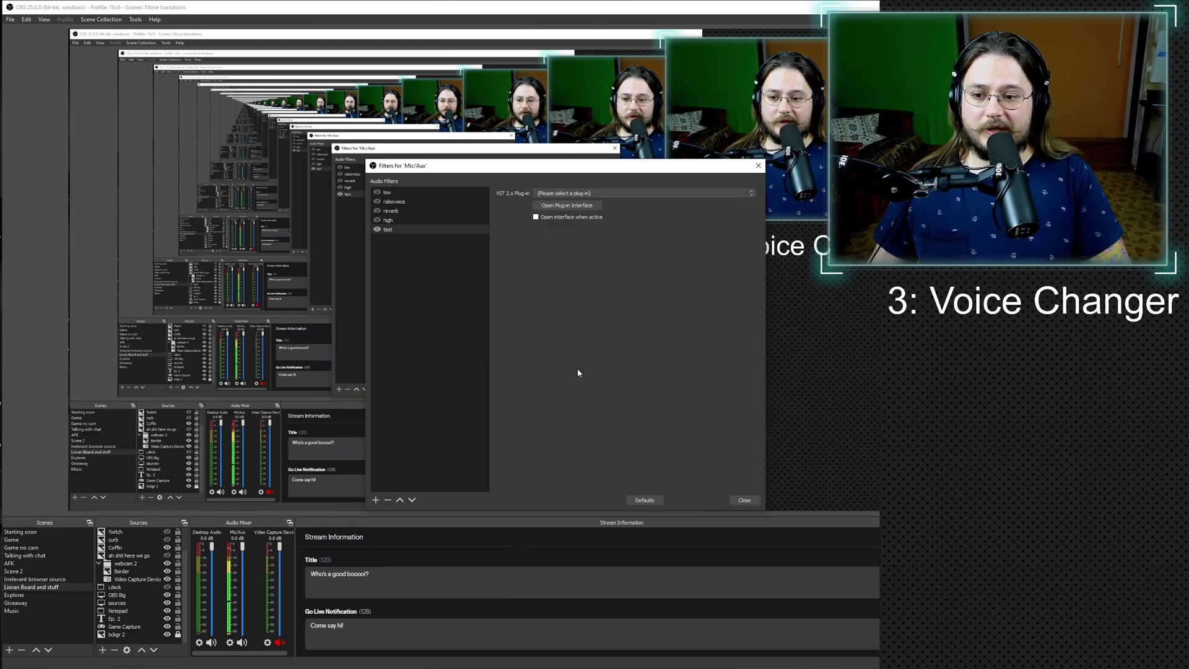
click(584, 194)
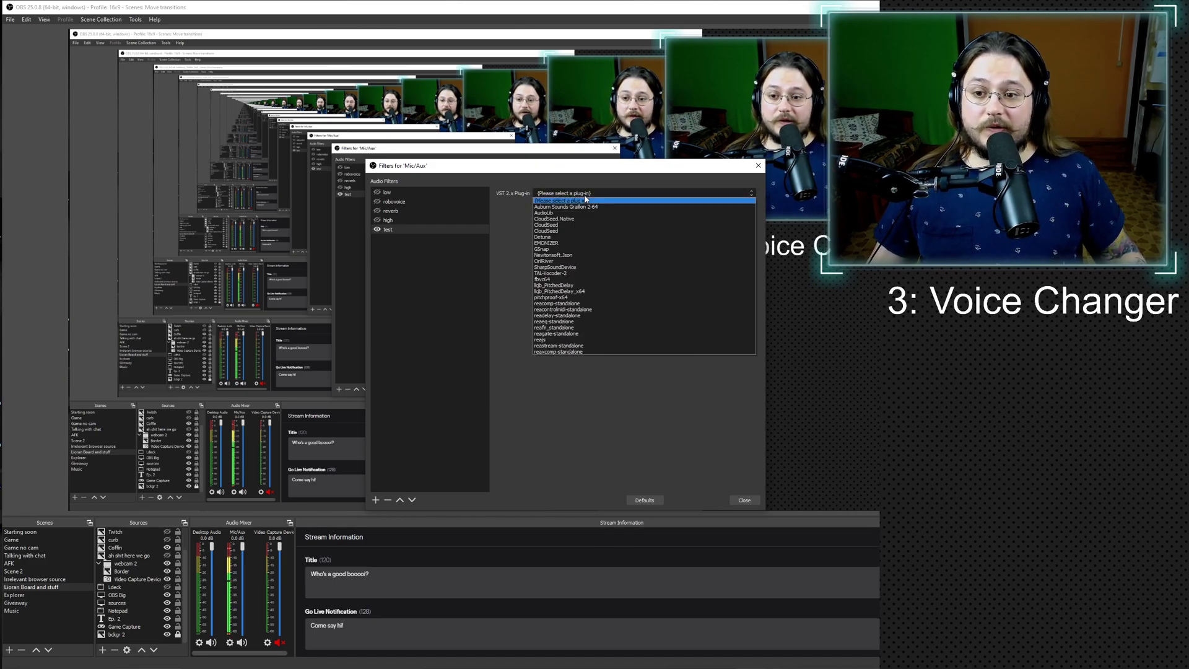
click(585, 340)
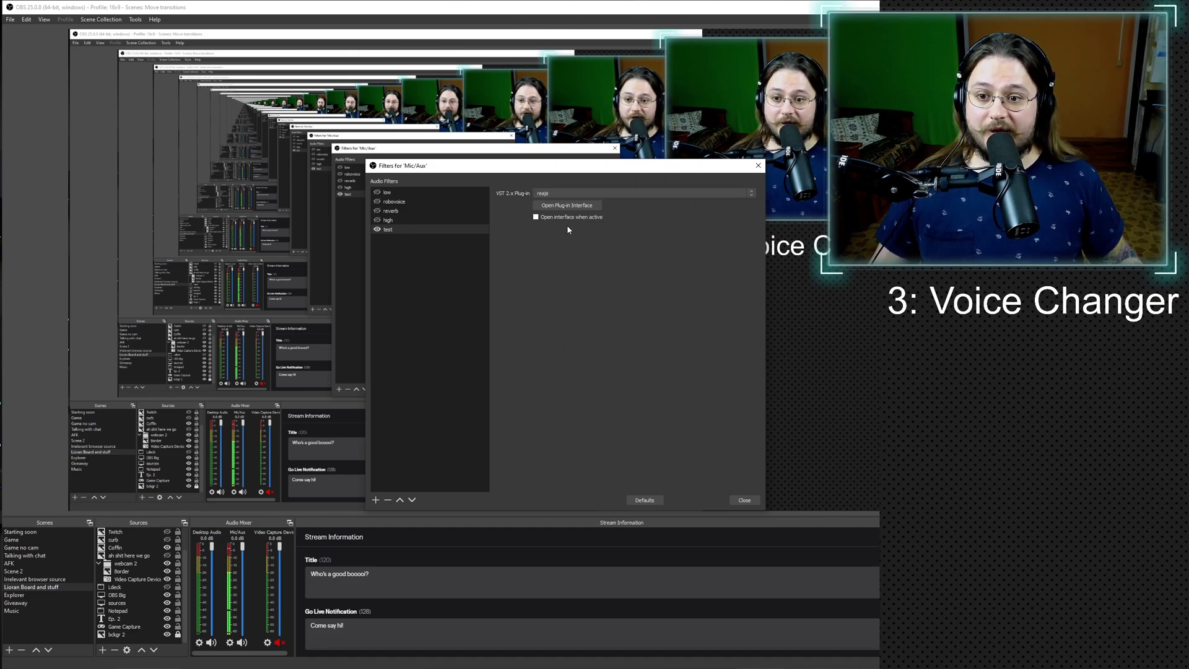
Open the test filter's plug-in interface and load the superpitch effect from the pitch category
click(564, 206)
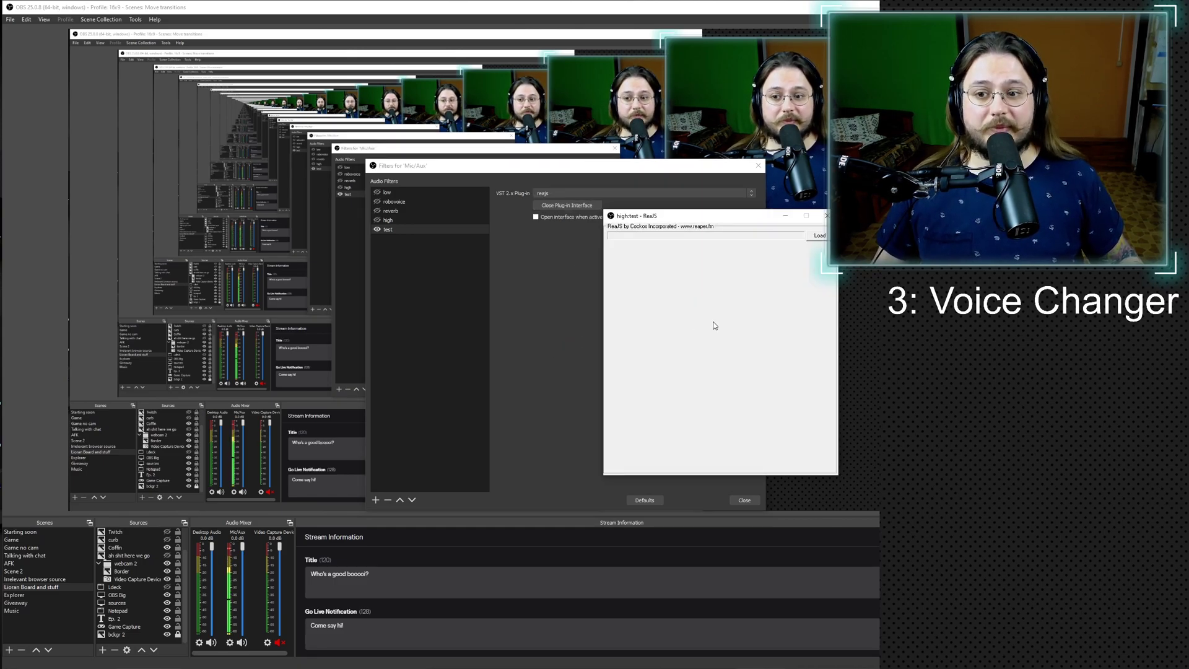
drag(755, 215, 614, 184)
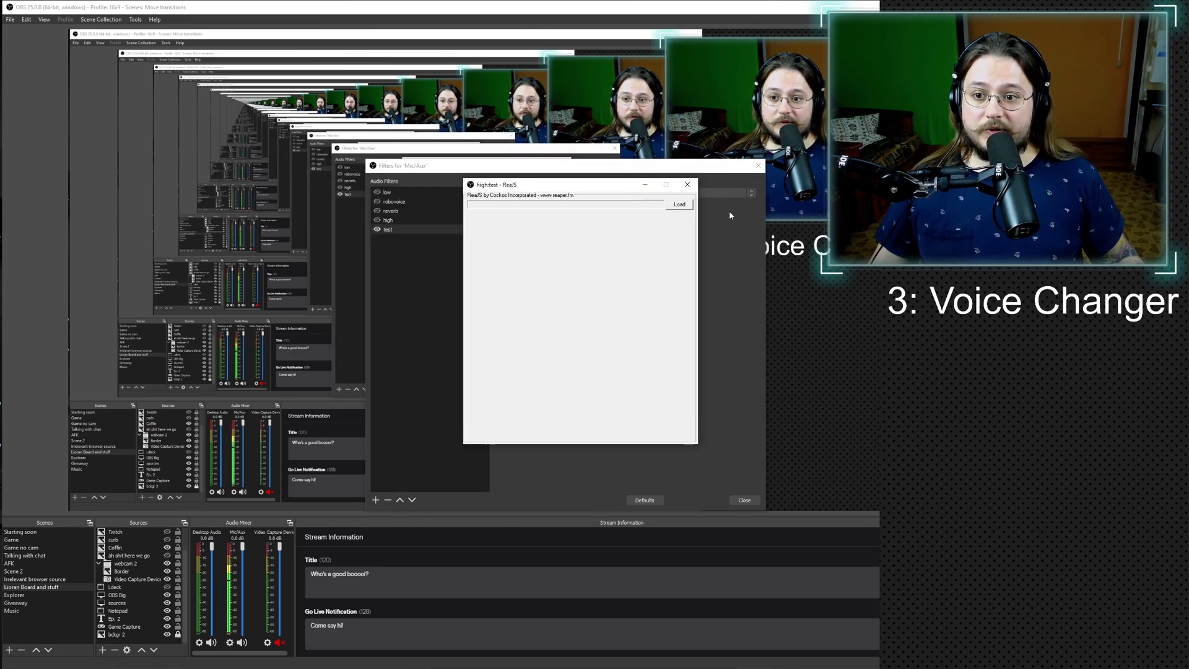
click(685, 208)
mouse_move(719, 354)
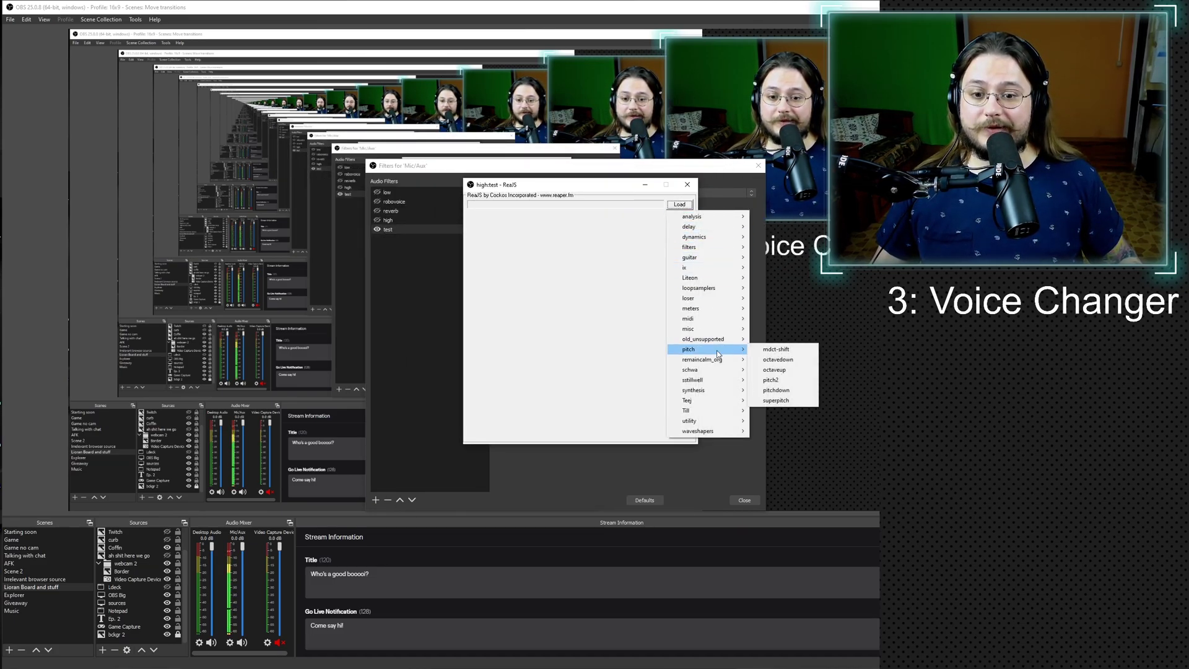
click(774, 400)
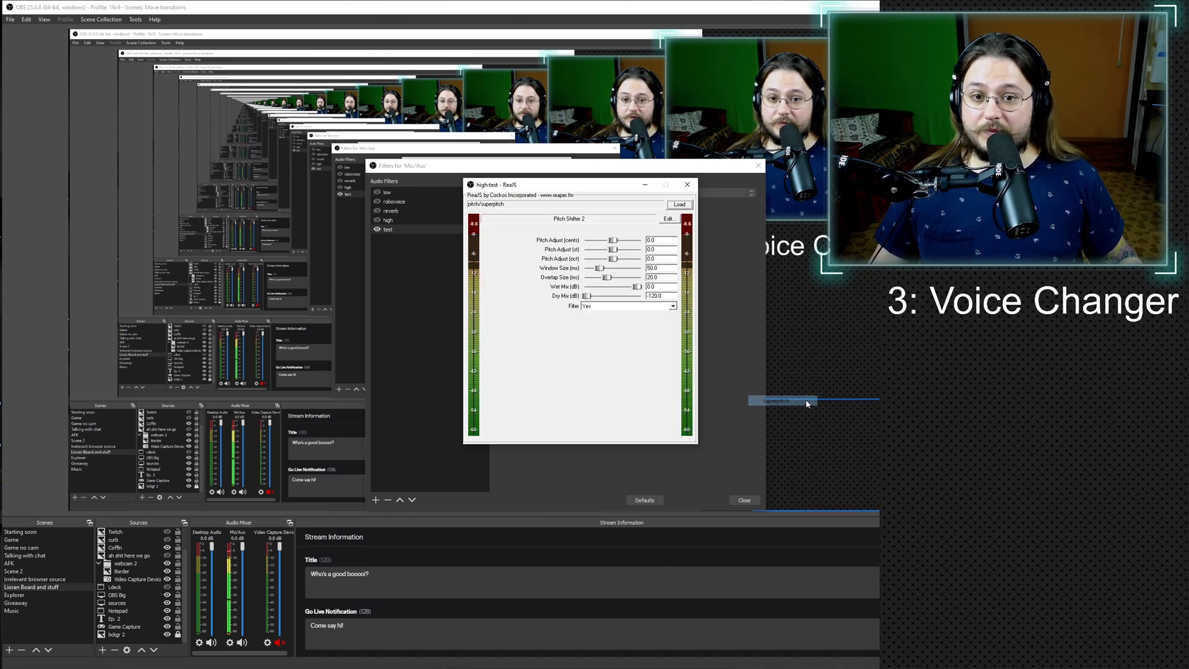
Set the audio monitoring of Mic/Aux to Monitor Only (mute output) in the advanced audio properties
click(230, 643)
click(266, 642)
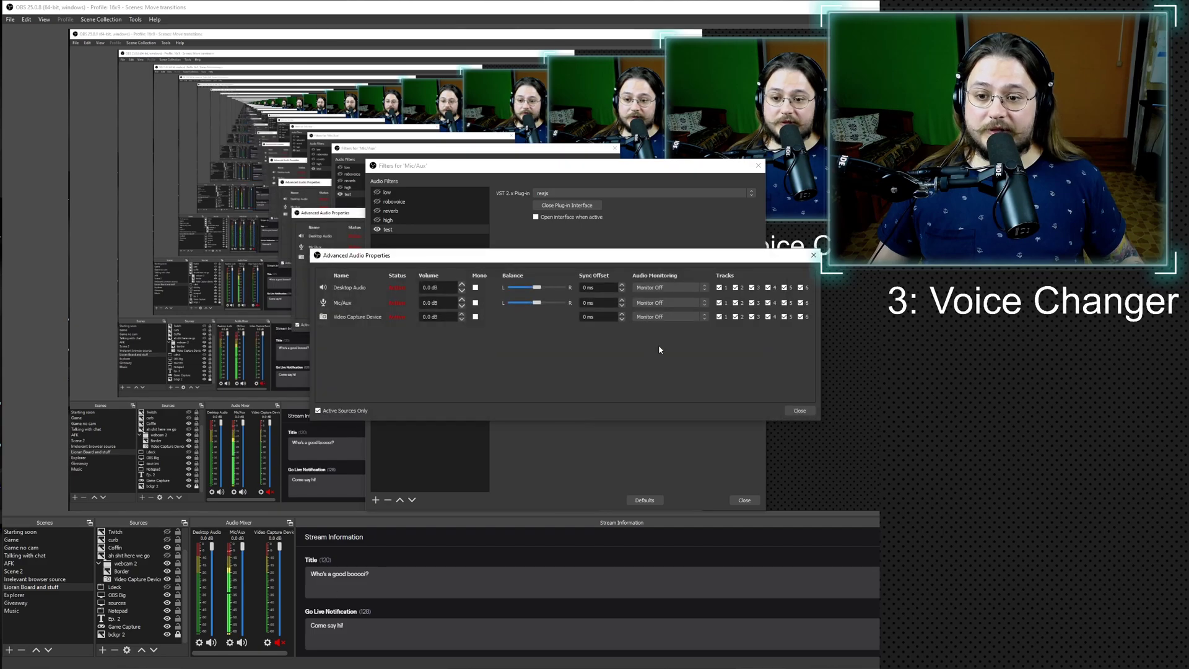
click(689, 301)
click(669, 314)
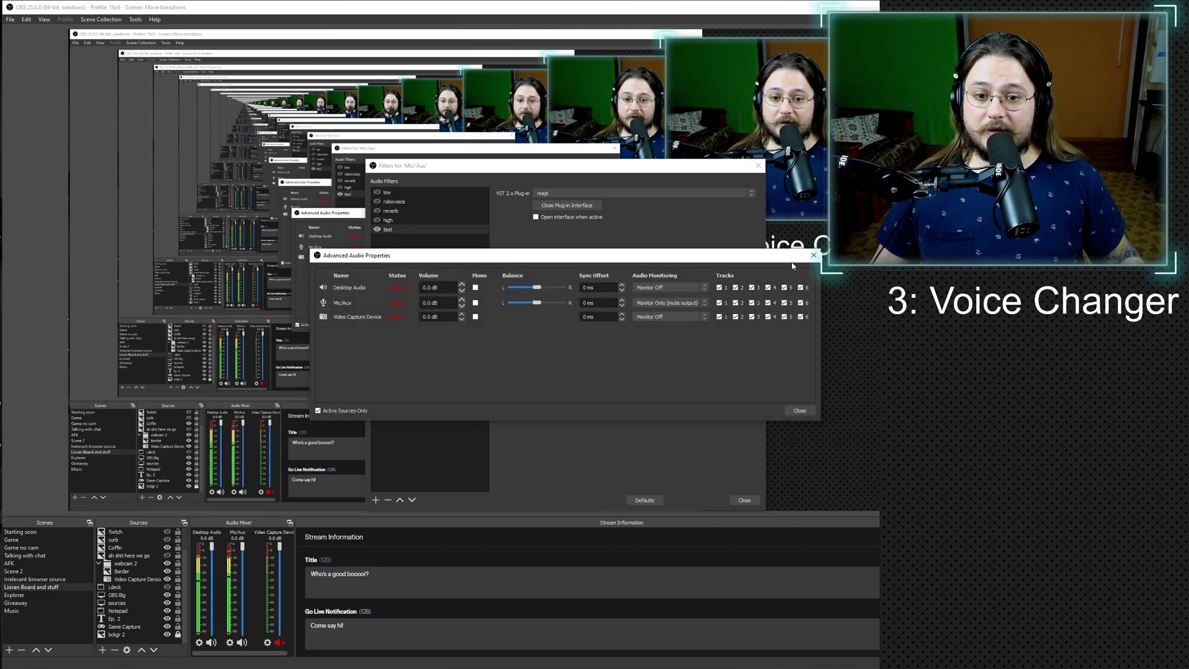
click(813, 255)
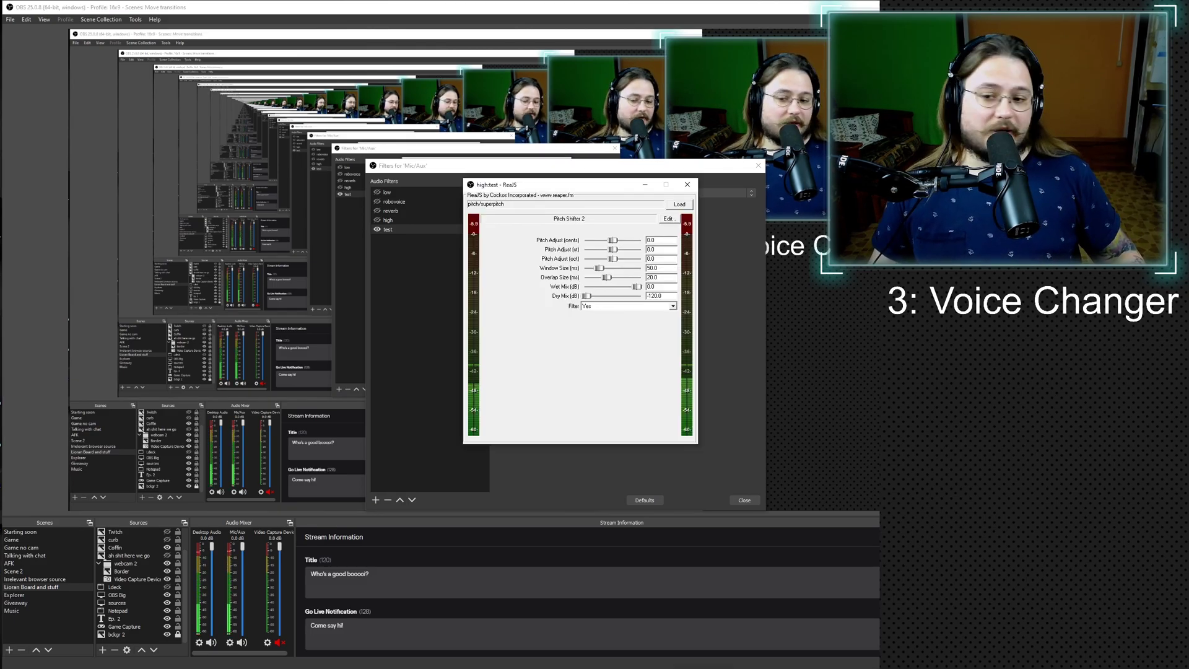
Review the audio monitoring options for Mic/Aux in the advanced audio properties without changing the selection
click(229, 642)
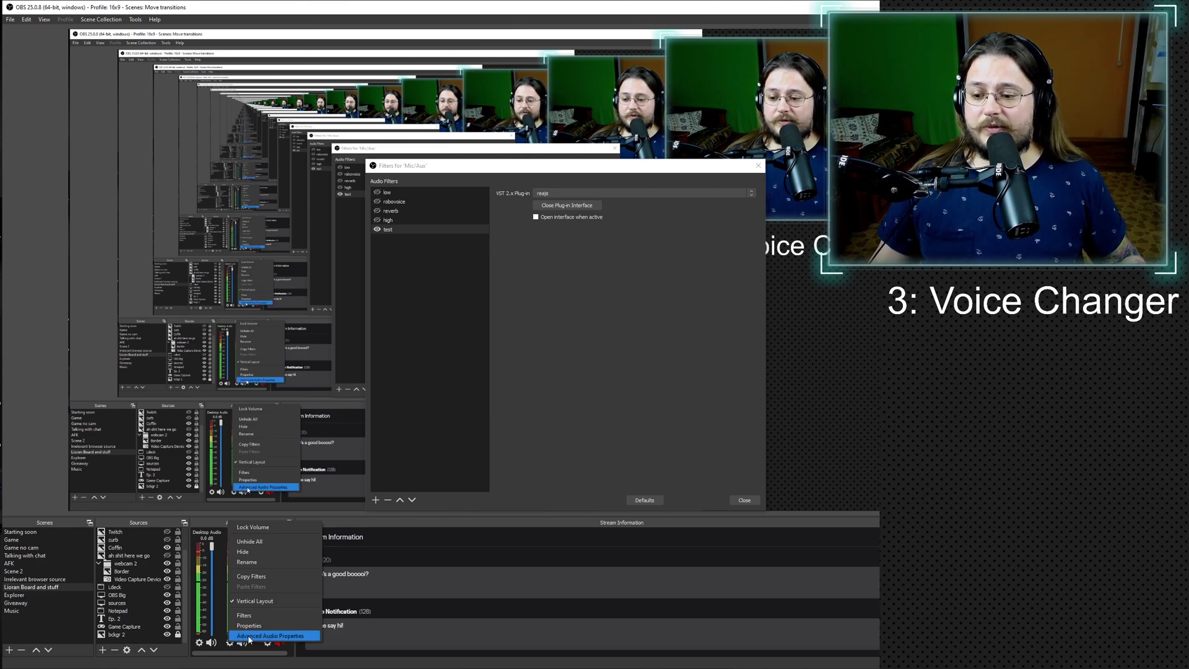
click(249, 636)
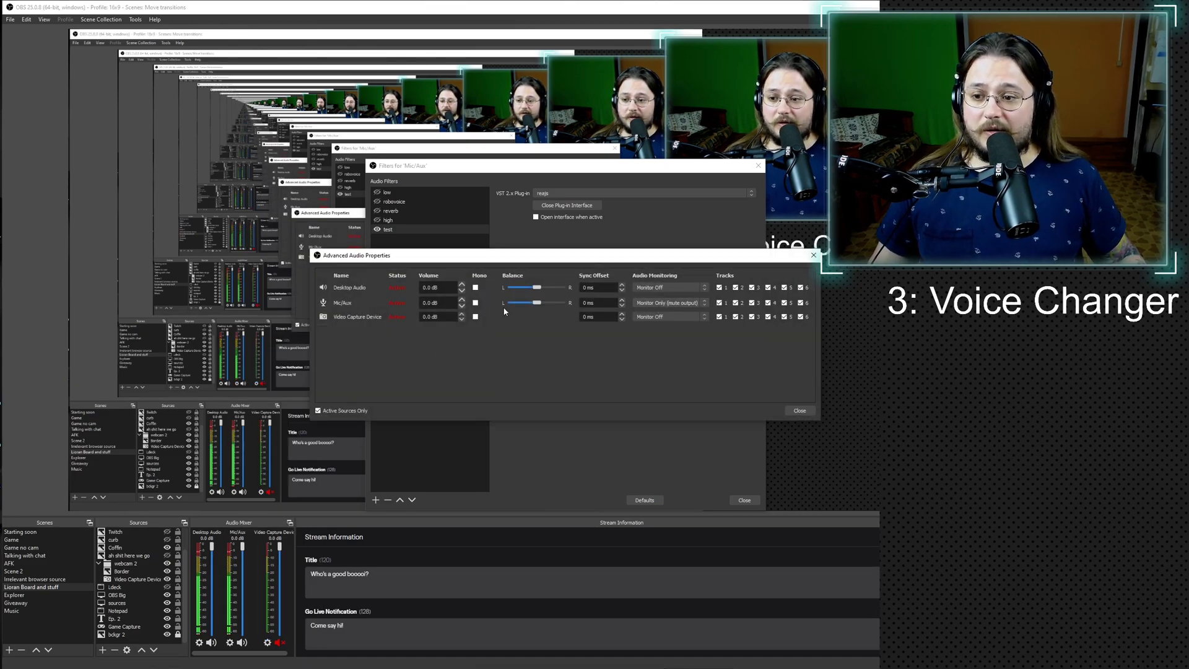
click(660, 304)
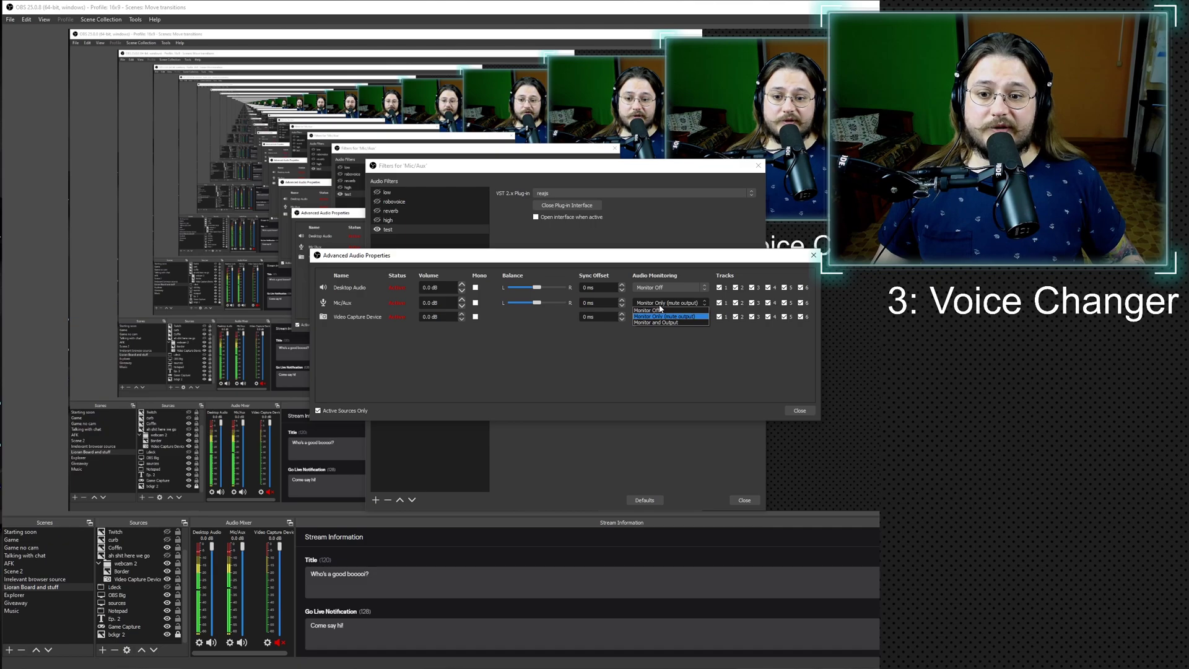
click(667, 303)
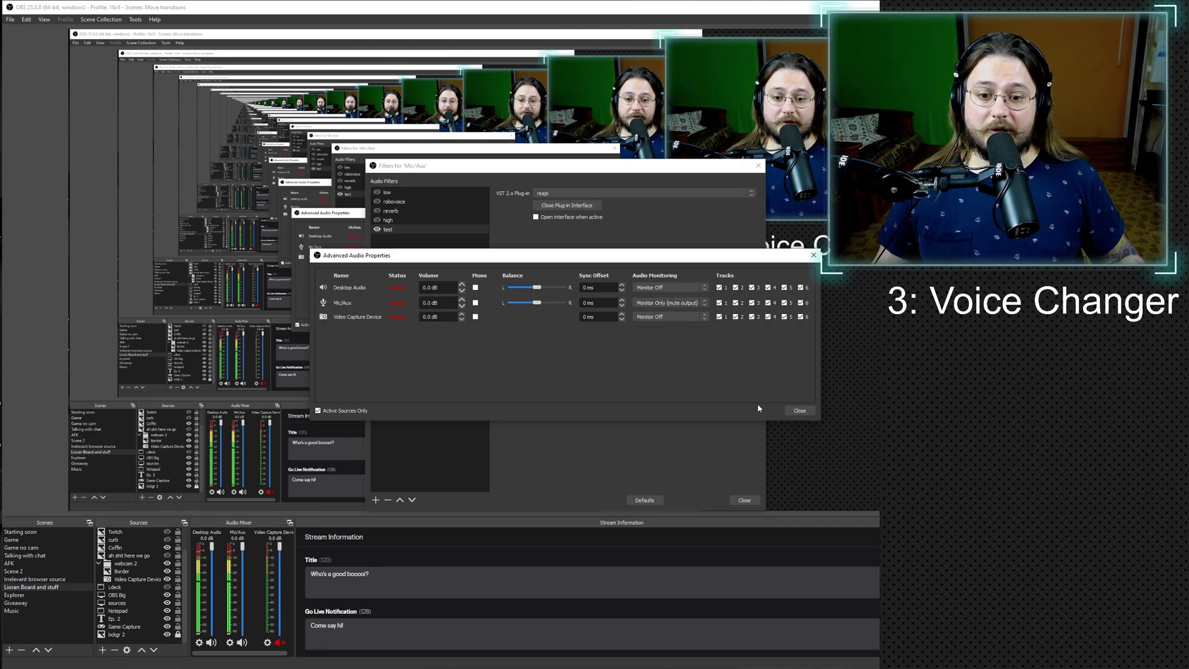
click(804, 410)
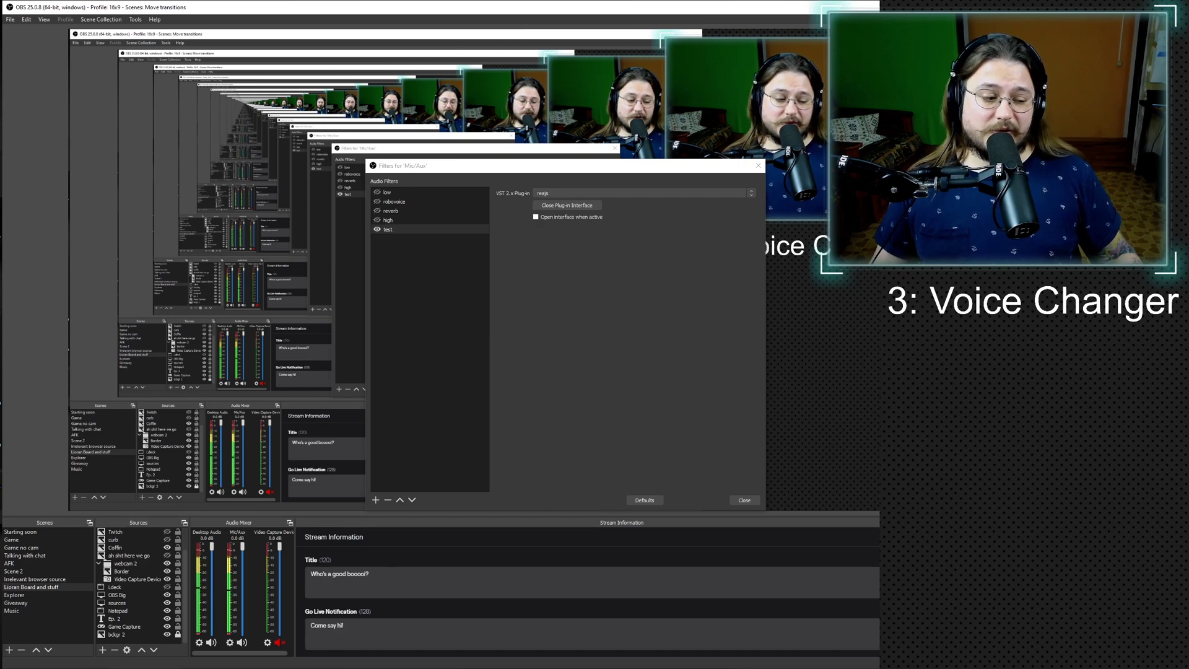
Set the superpitch effect's Pitch Adjust to 11.0 cents and 6.0 st, and close the plug-in interface
click(629, 230)
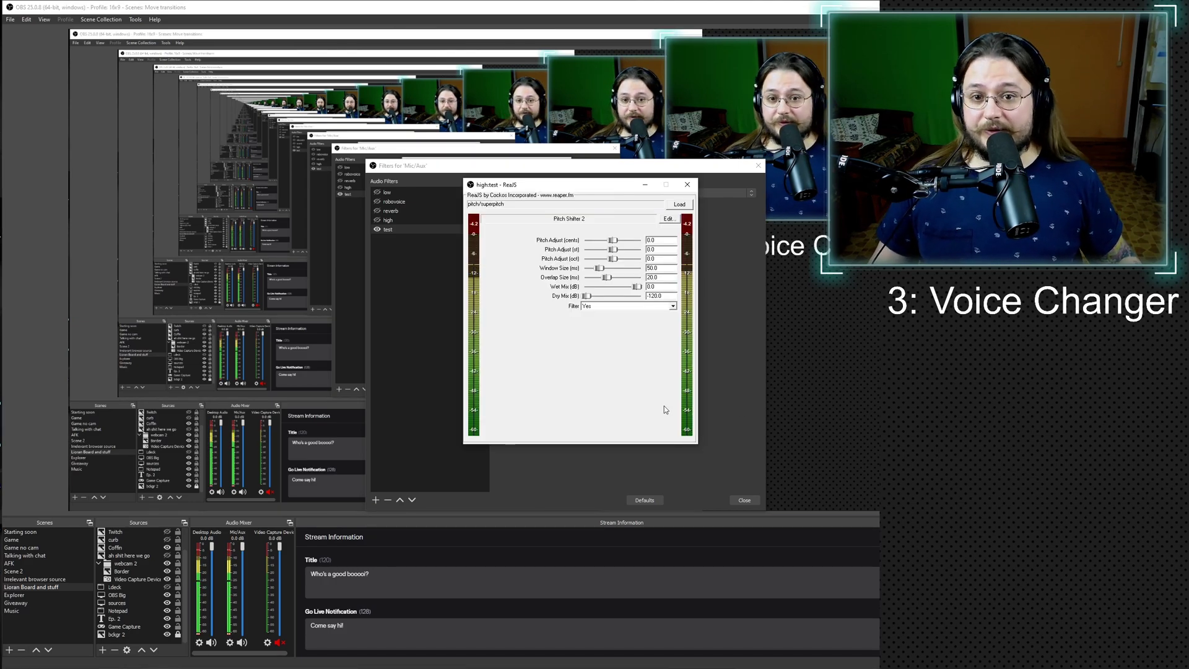
click(687, 205)
click(555, 369)
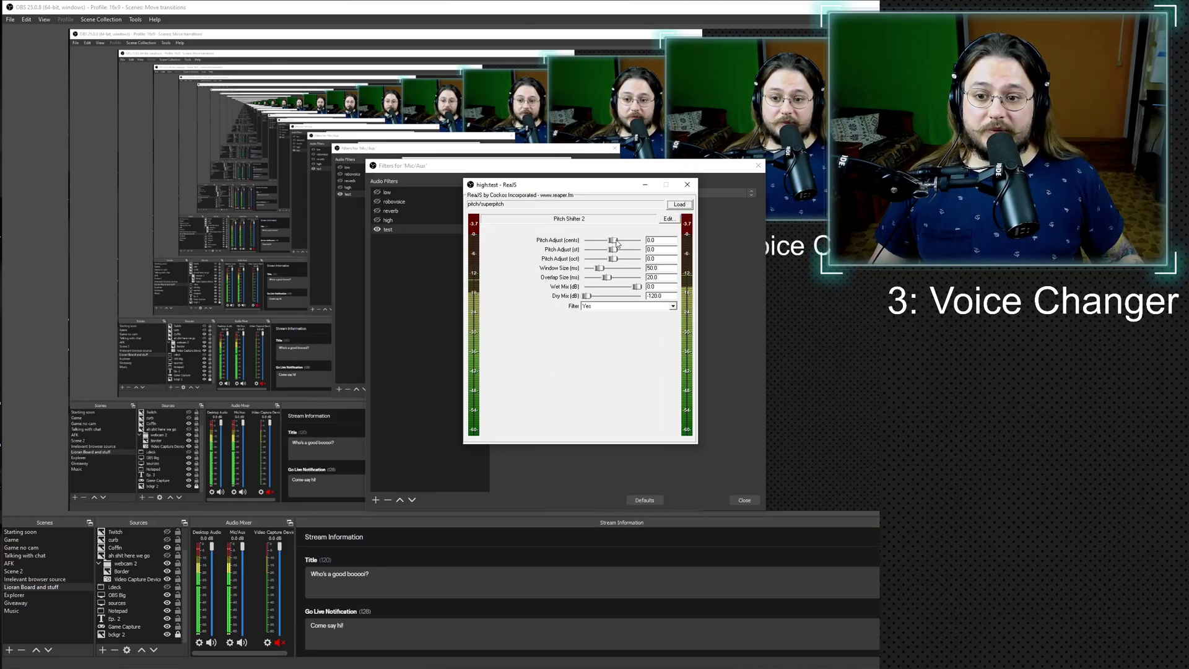
mouse_move(613, 241)
mouse_down()
mouse_move(638, 251)
mouse_move(605, 258)
mouse_move(627, 254)
mouse_up()
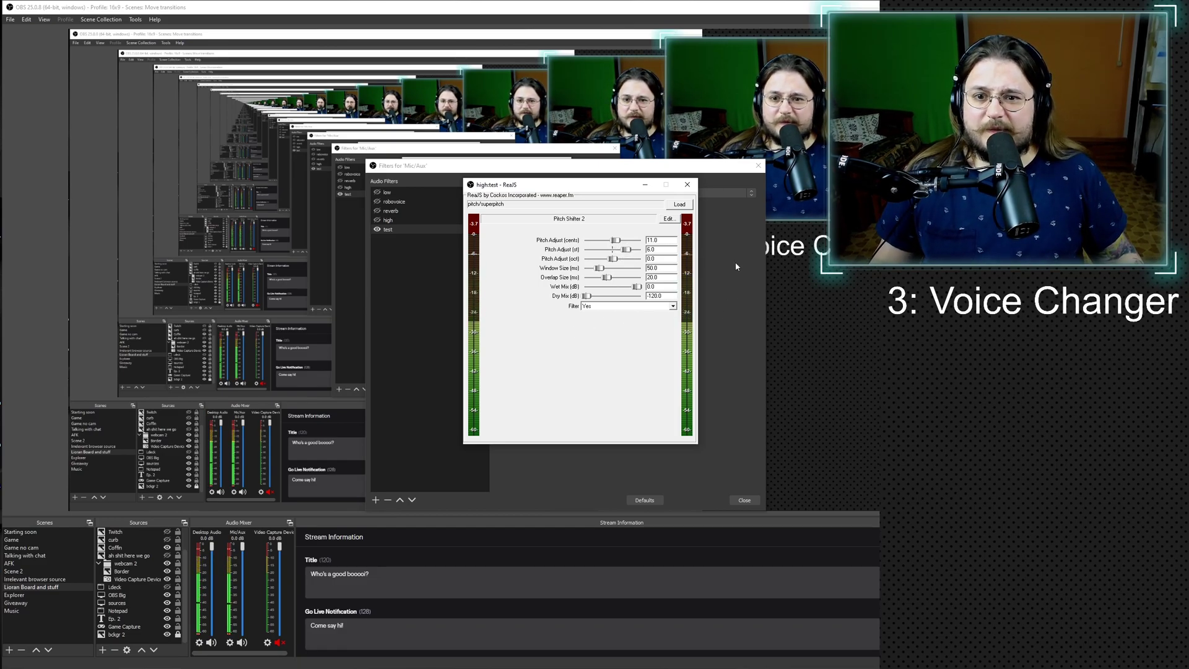
click(688, 184)
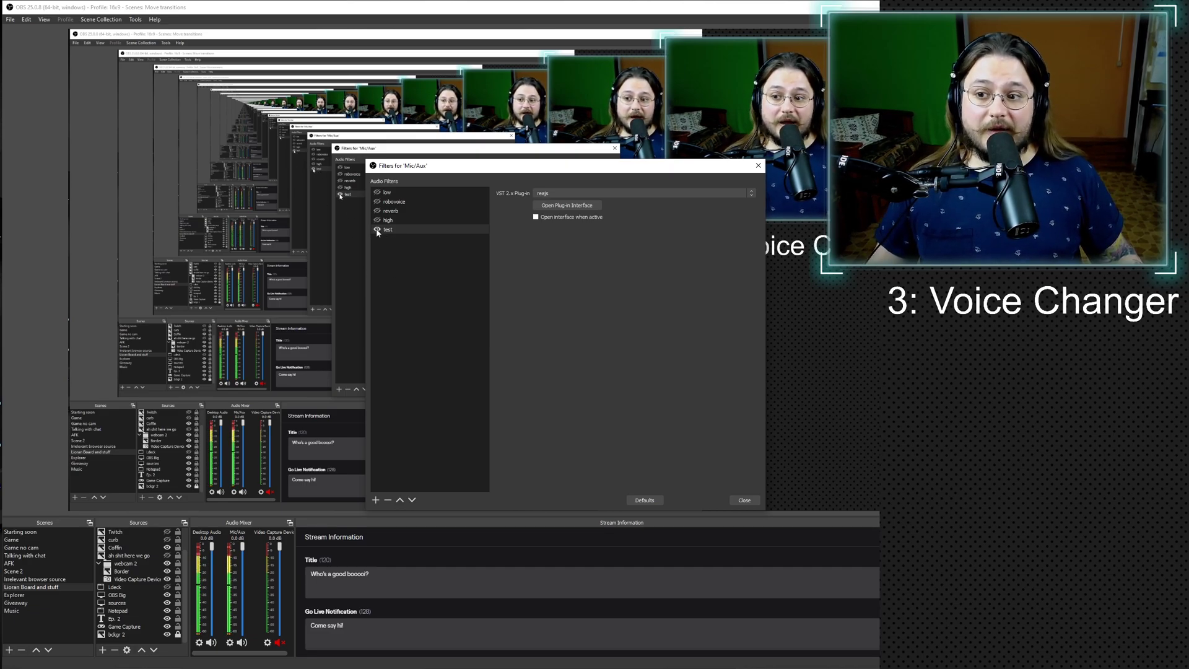
Add a second VST 2.x Plug-in filter named "test2" to Mic/Aux and select Auburn Sounds Graillon 2-64 as its plug-in
click(375, 500)
click(403, 602)
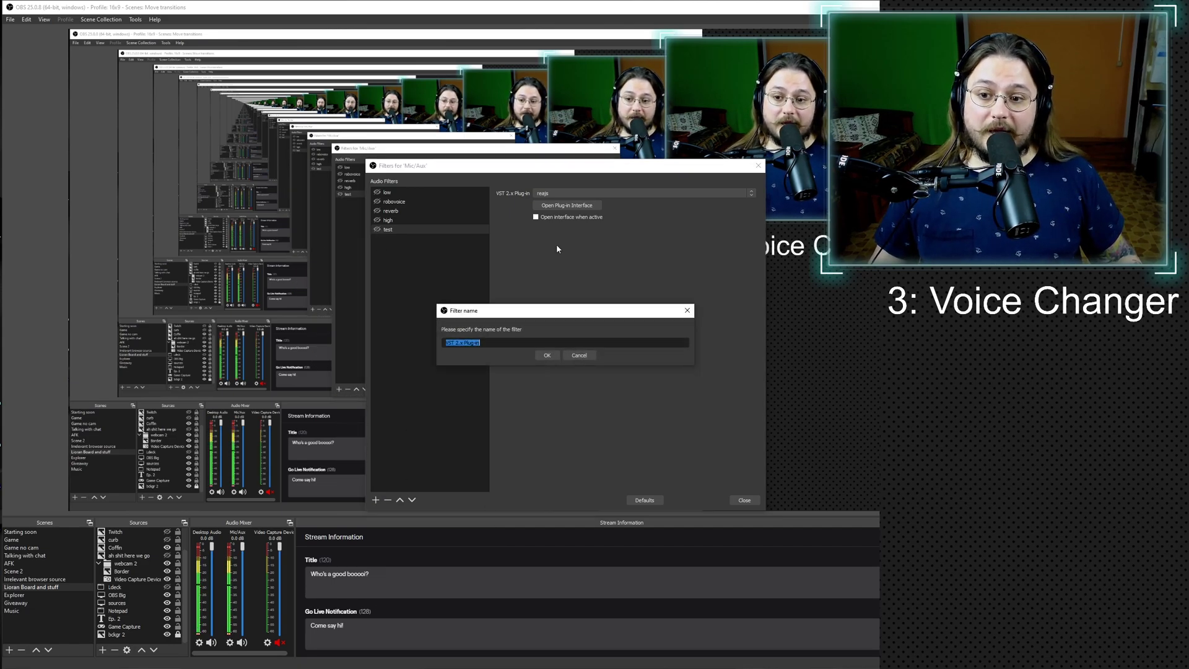
text(test2)
click(546, 356)
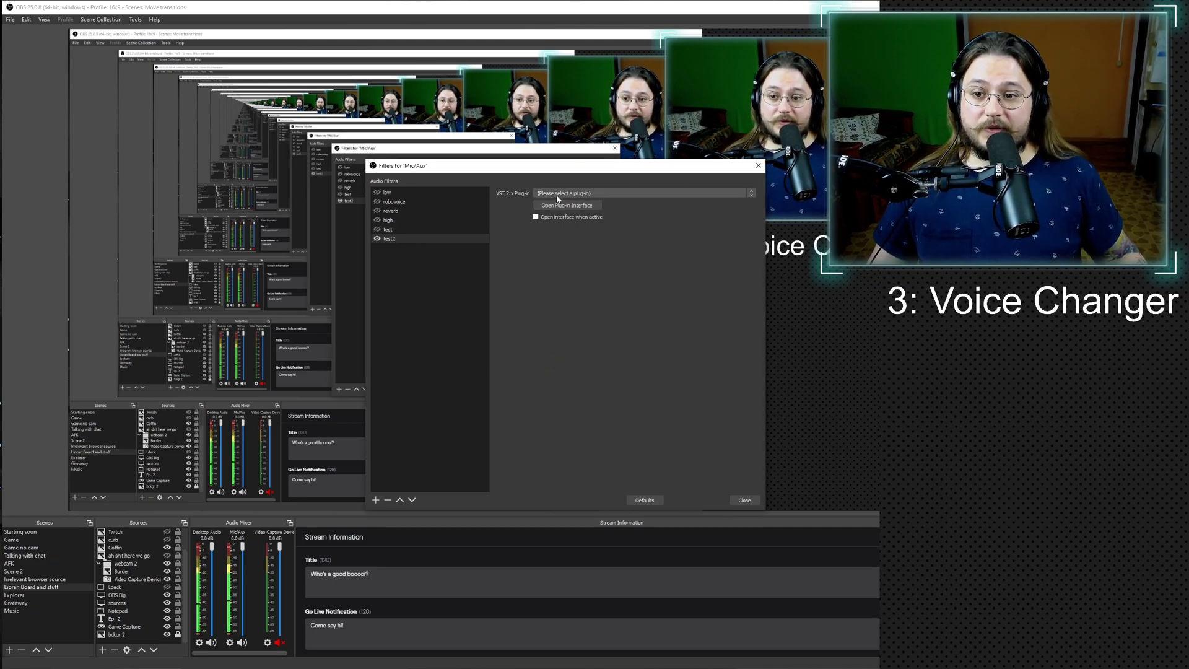
click(580, 194)
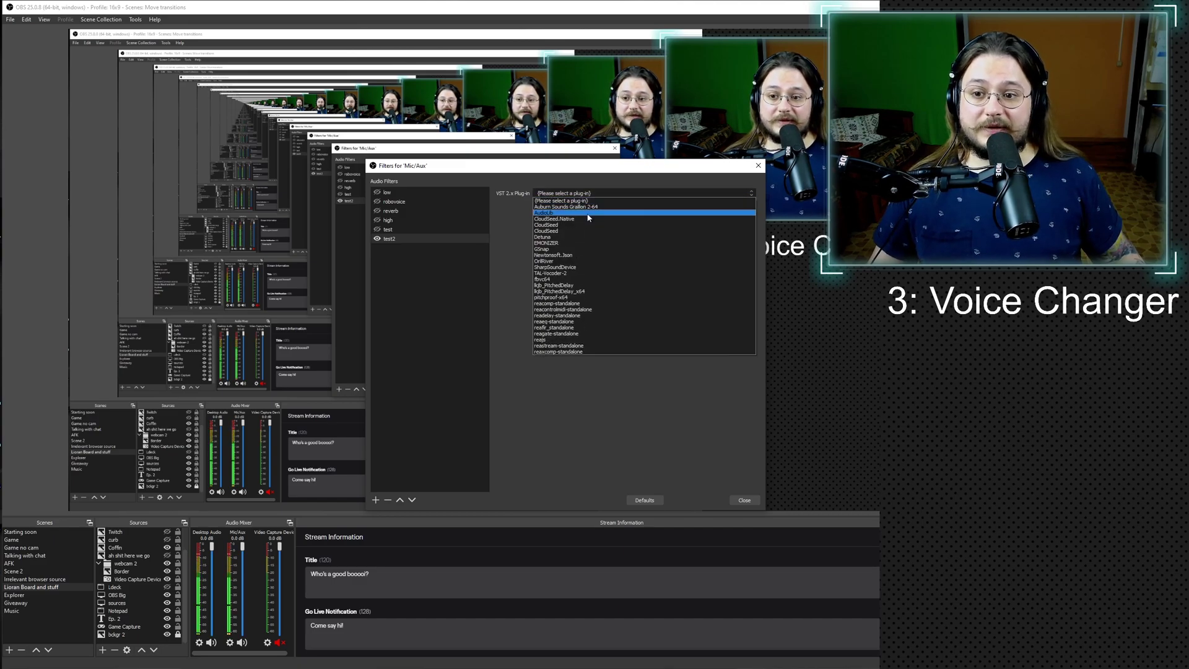
key(Up)
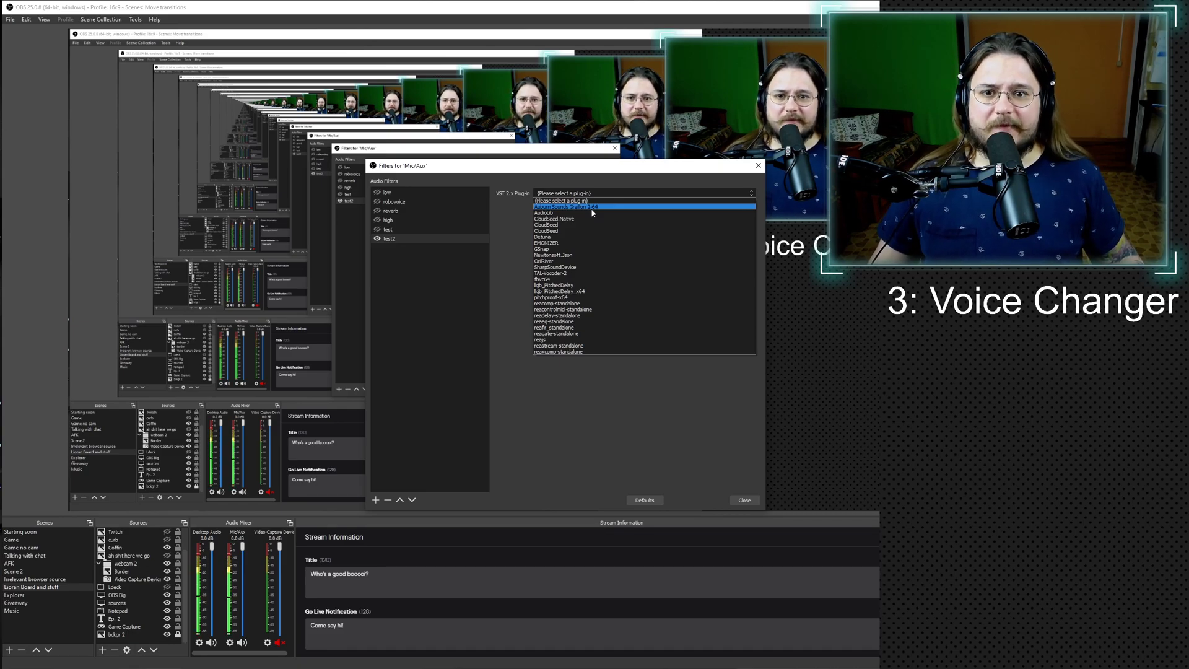
click(591, 207)
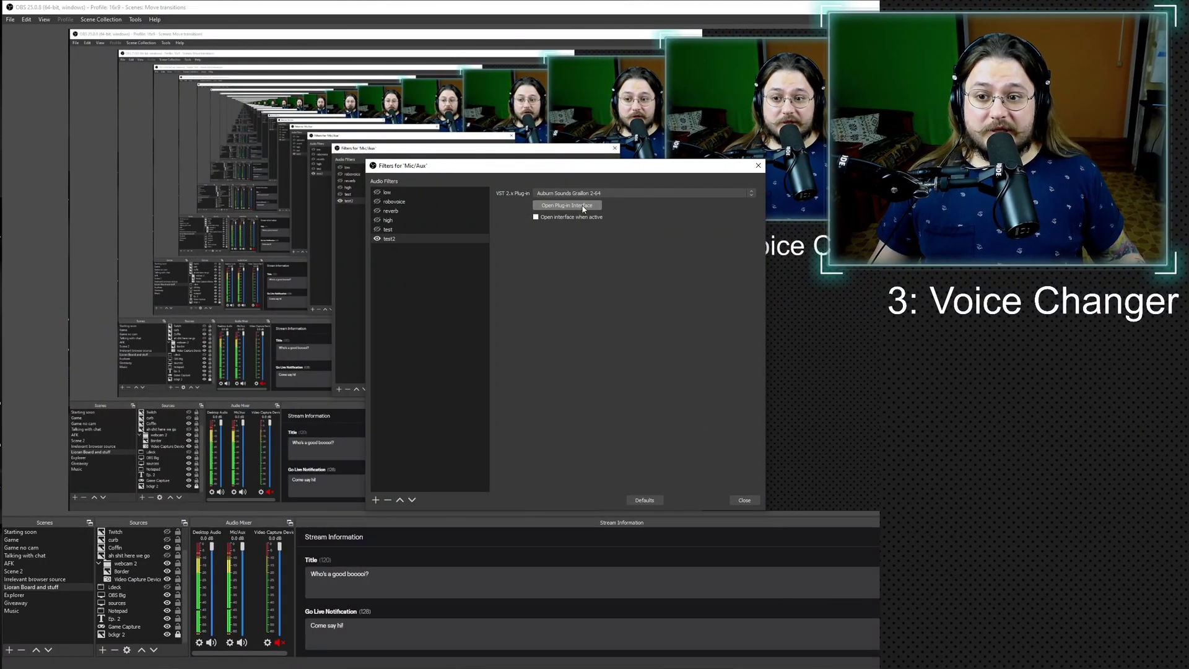
Open the Graillon 2 interface for test2, lower its pitch shift slightly and raise the output dry mix
click(566, 205)
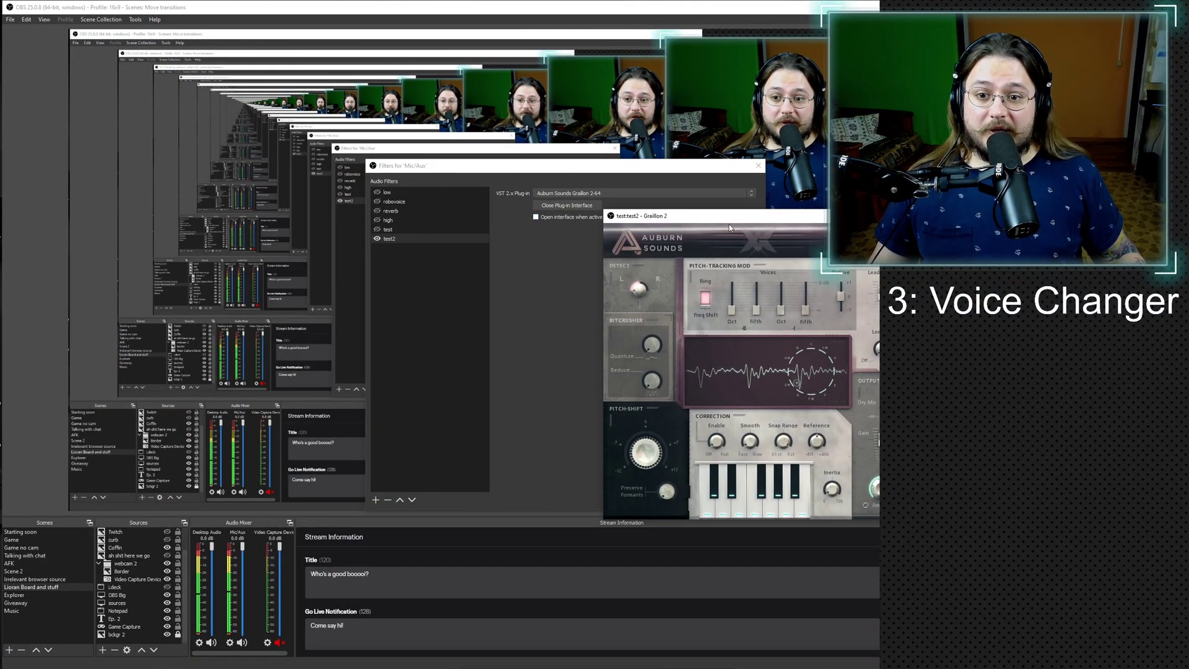
drag(734, 225, 629, 179)
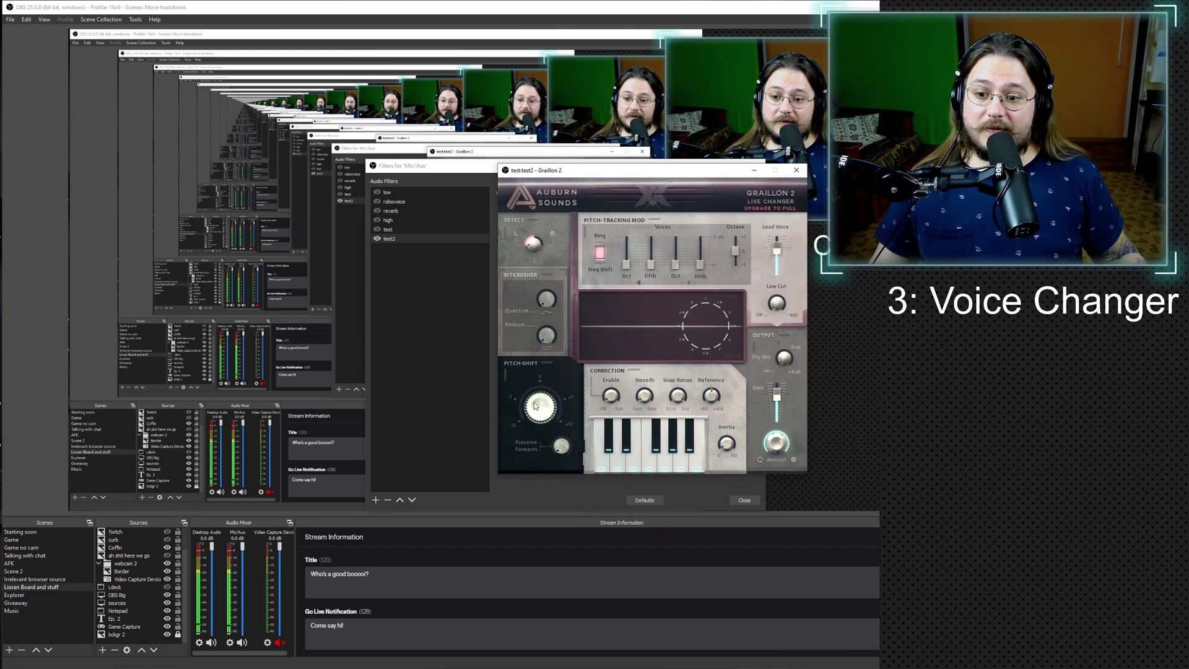
drag(543, 416, 556, 446)
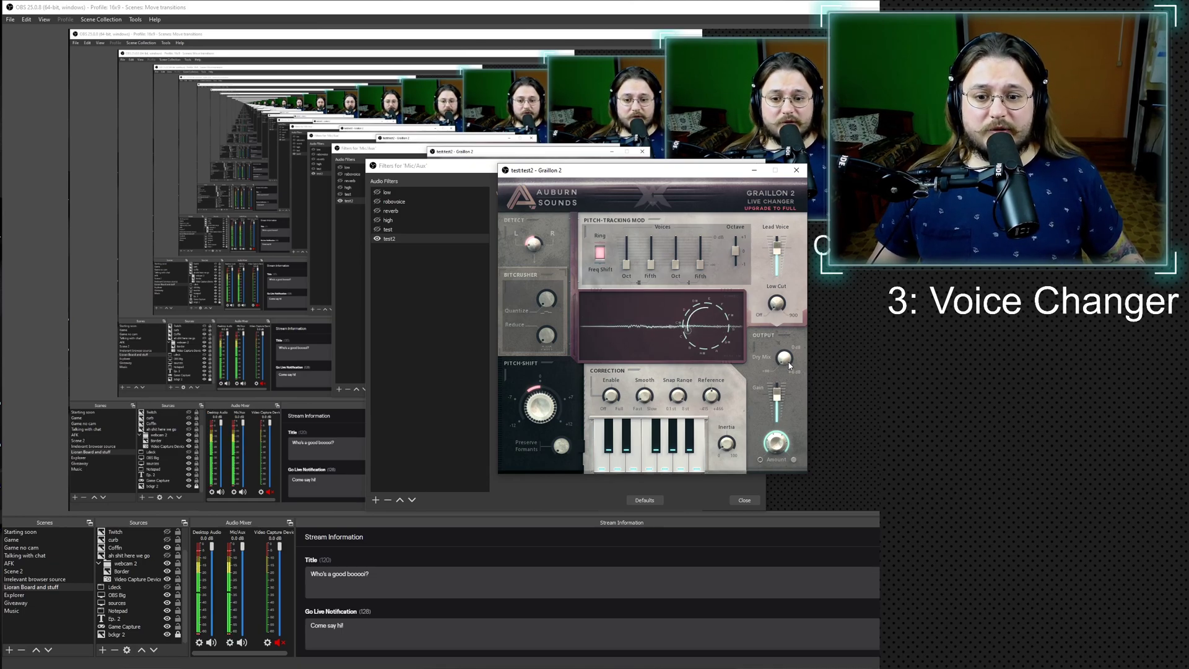
drag(789, 365, 790, 256)
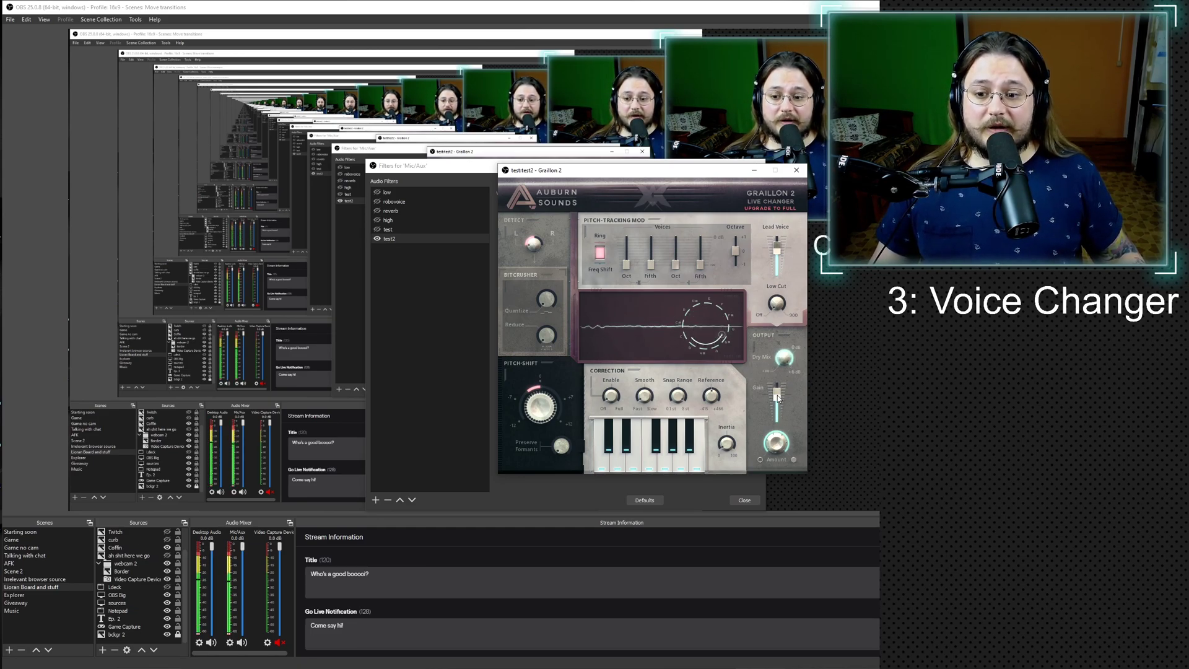
Fine-tune the output gain, lead voice level and pitch shift in test2's Graillon 2 interface, and close it along with the Mic/Aux filters
drag(779, 397, 779, 400)
drag(780, 246, 779, 253)
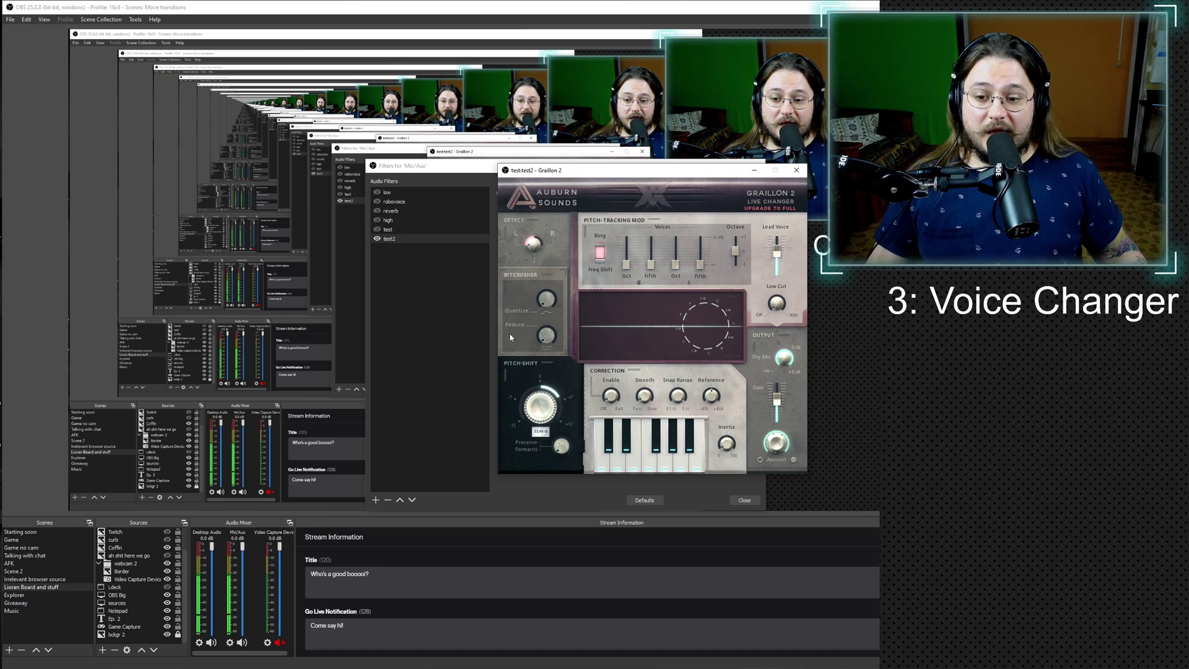
drag(519, 387, 518, 405)
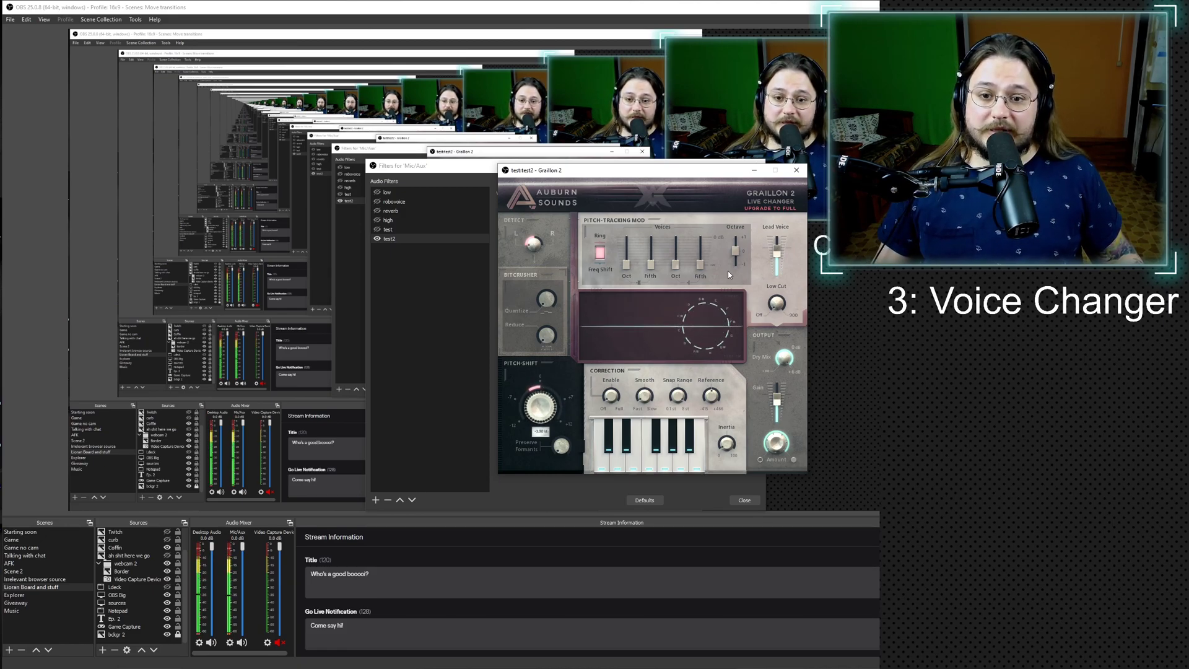
click(796, 170)
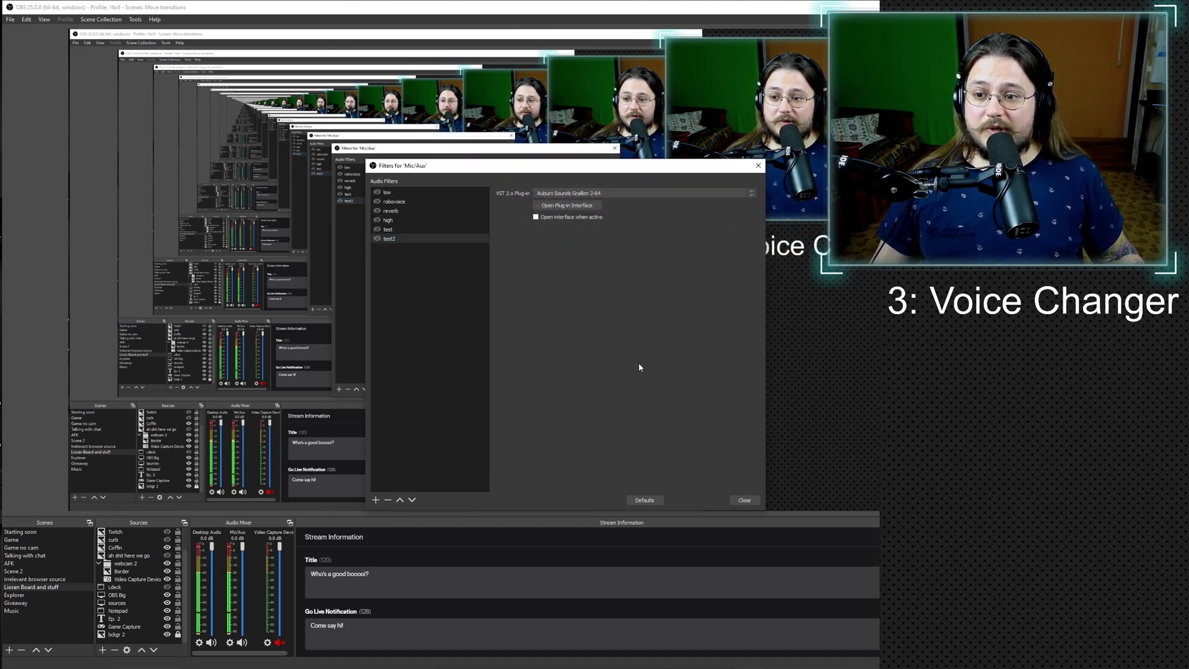
click(744, 500)
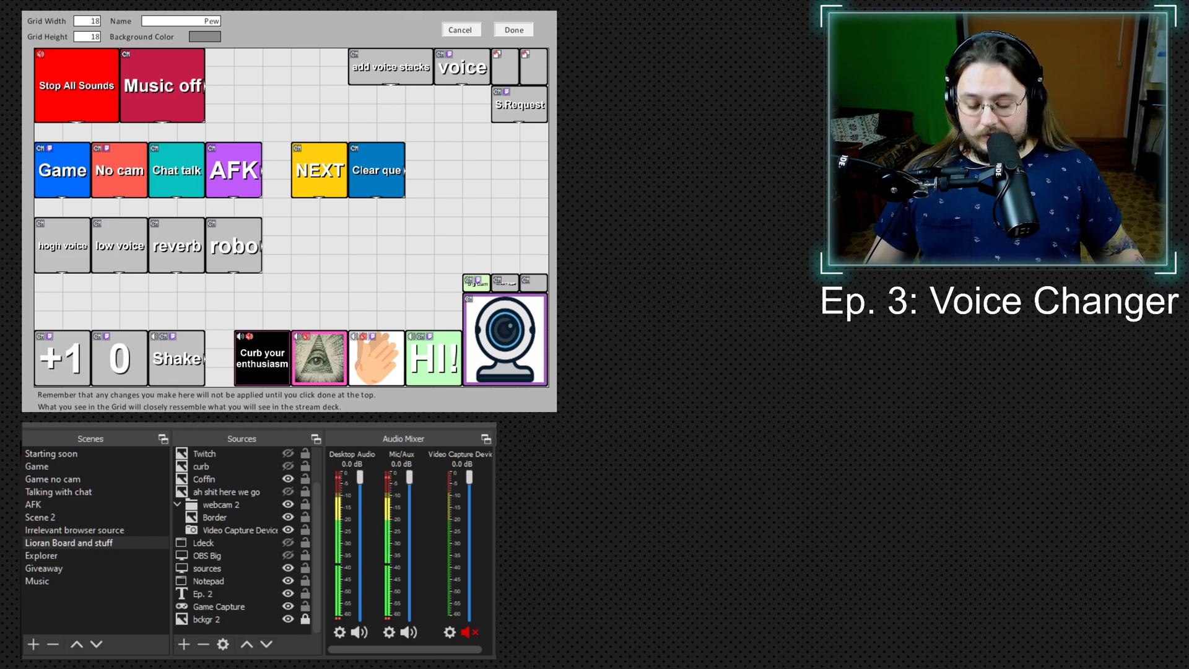
click(389, 632)
click(405, 619)
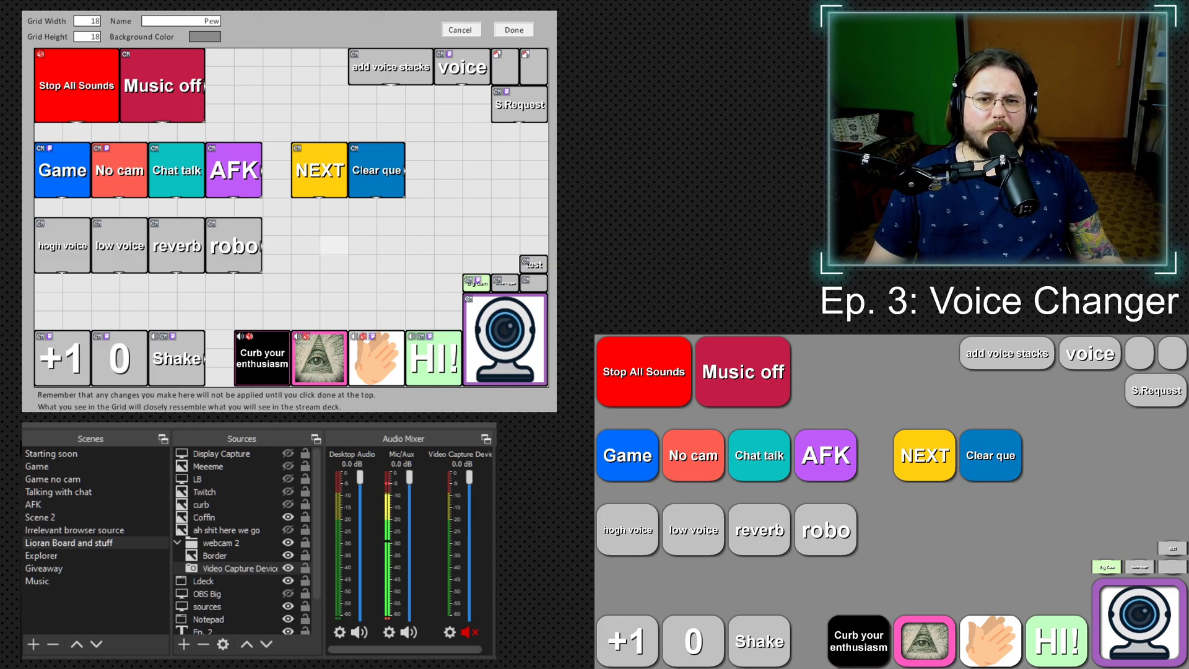
Create a new button labelled "test" beside the robo button on the Pew deck and resize it to match its neighbours
right_click(329, 233)
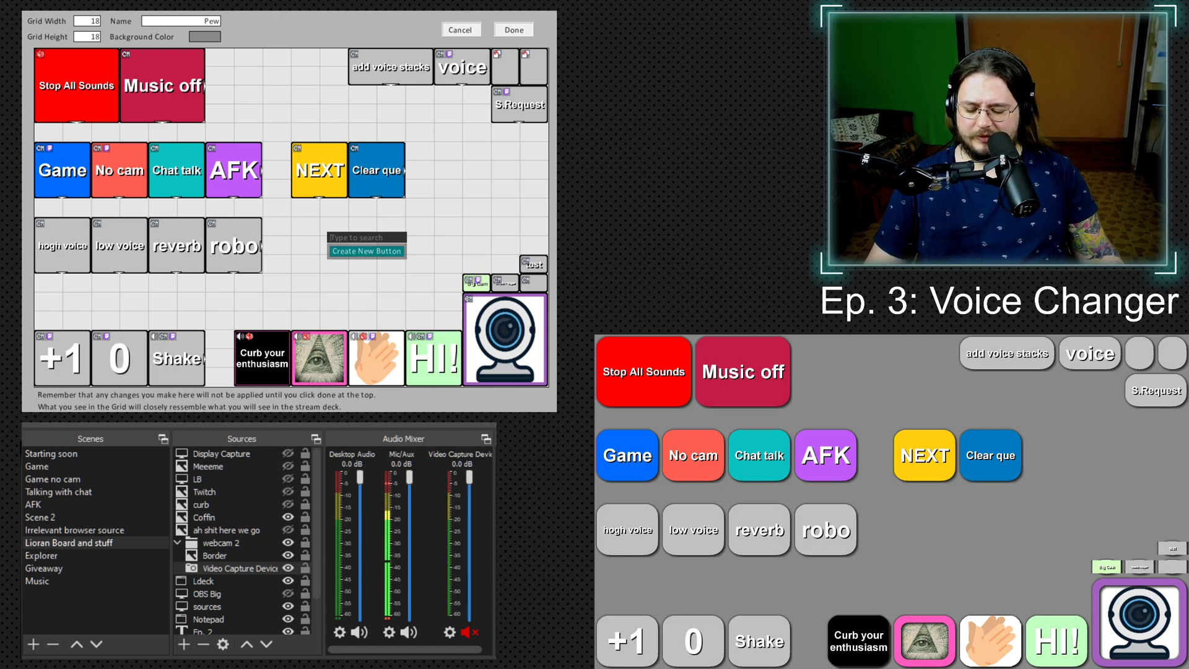
key(Return)
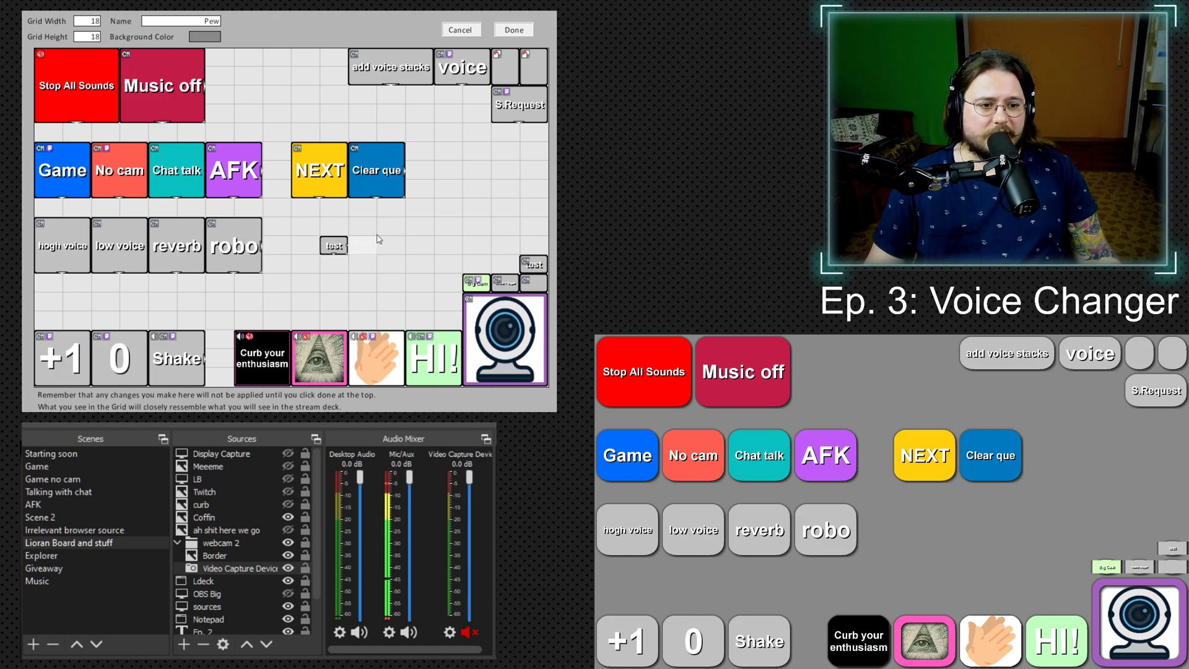
drag(334, 252, 293, 272)
Add a Filter Change Visibility command to the test button
right_click(310, 254)
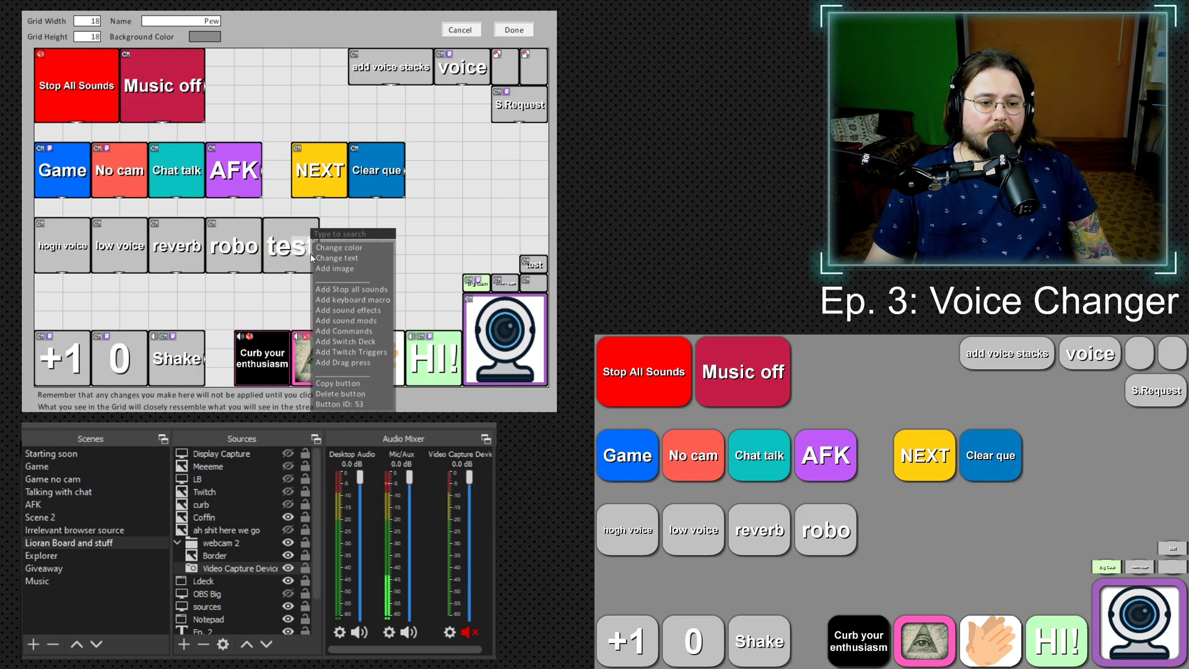
click(351, 342)
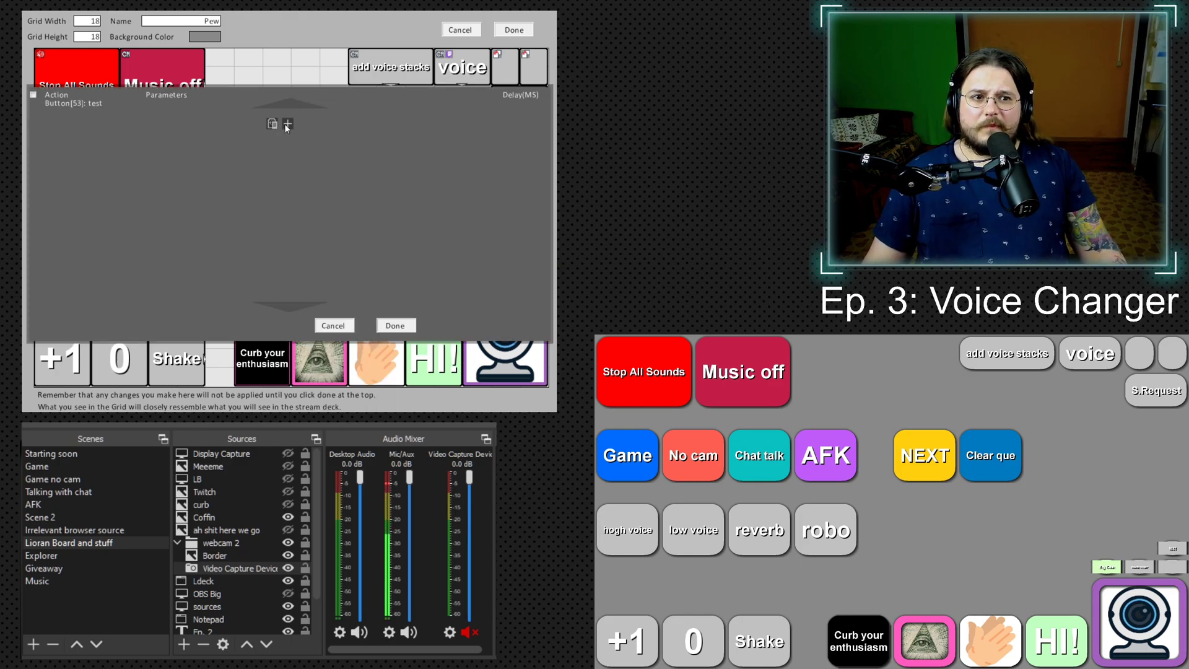
click(287, 124)
click(90, 129)
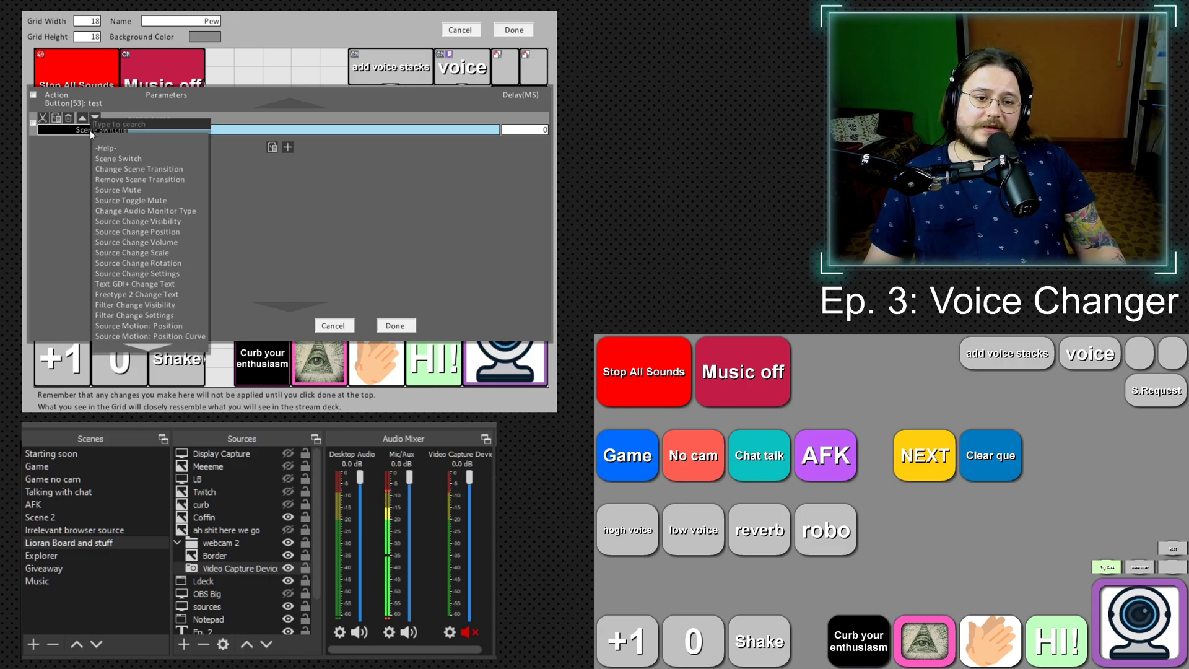
text(fil)
click(139, 151)
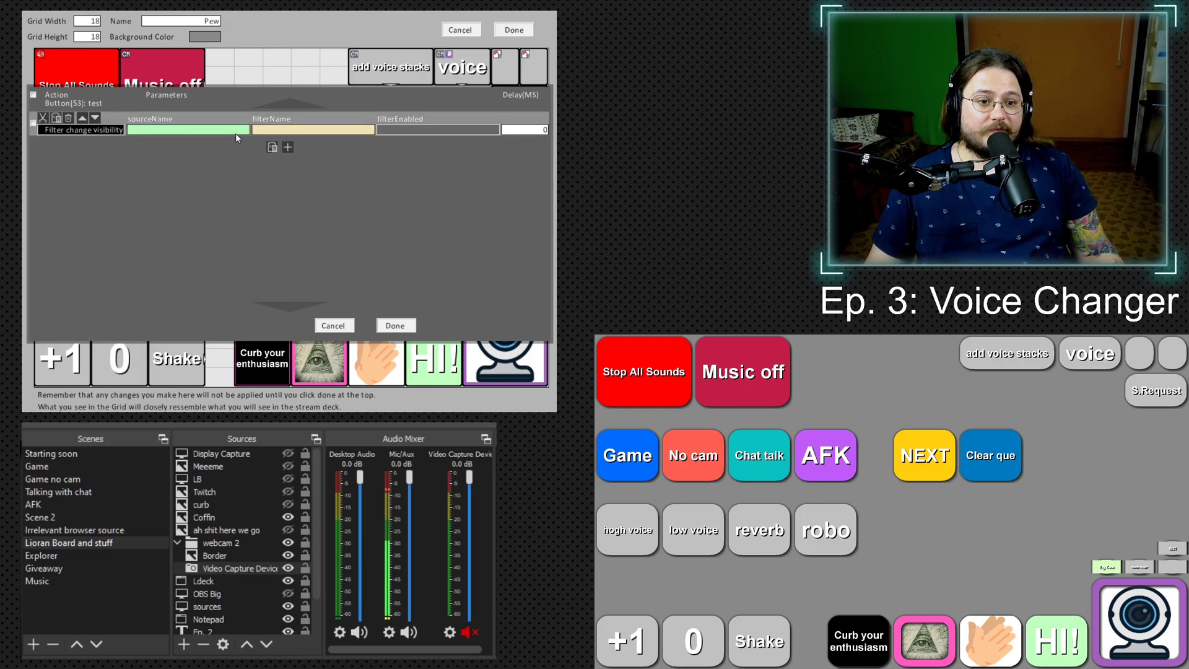
Configure the filter visibility command with source Mic/Aux, filter test2 and filterEnabled Toggle, and save the command and the deck
click(234, 130)
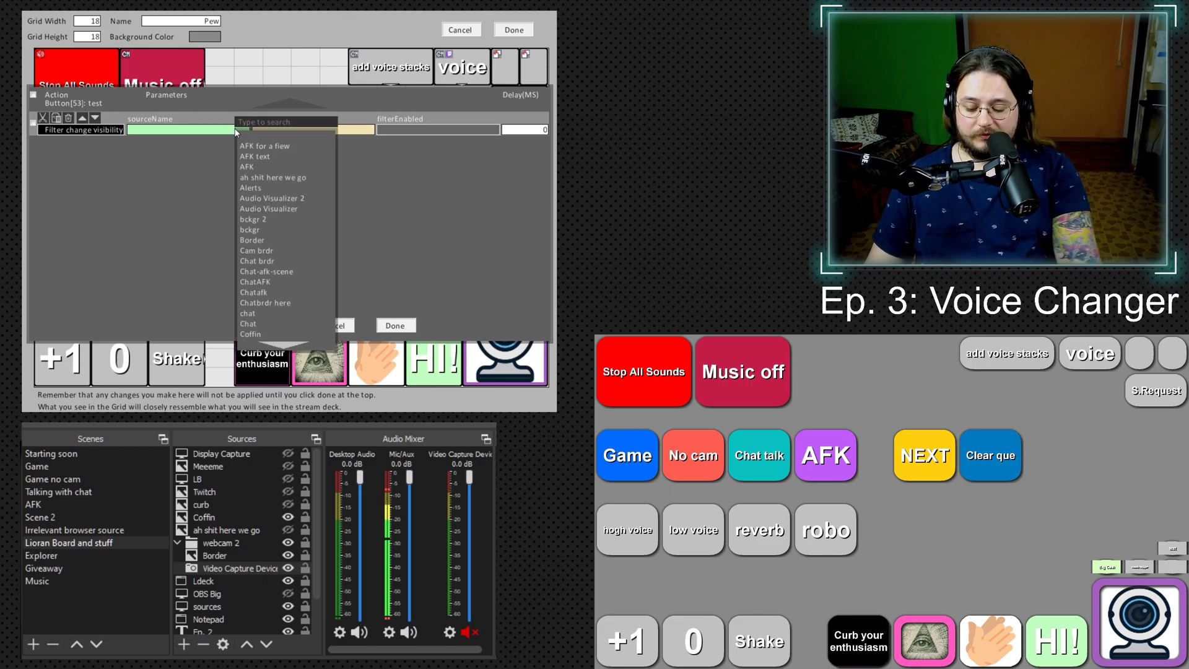
text(mi)
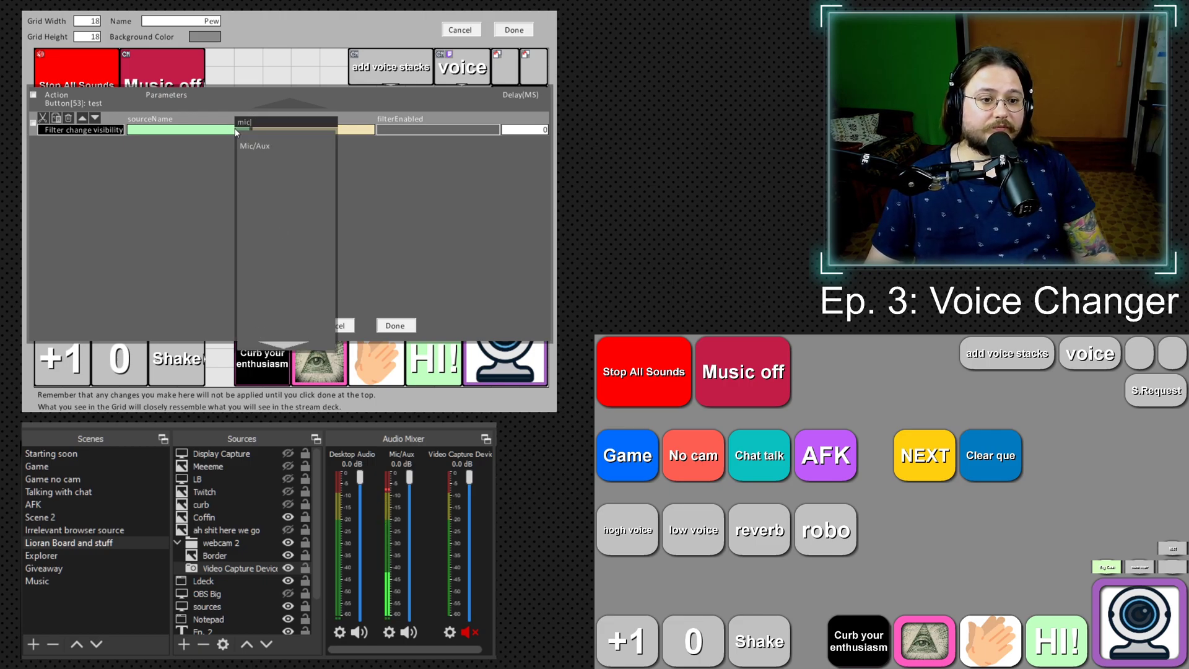
text(c)
click(254, 146)
click(294, 132)
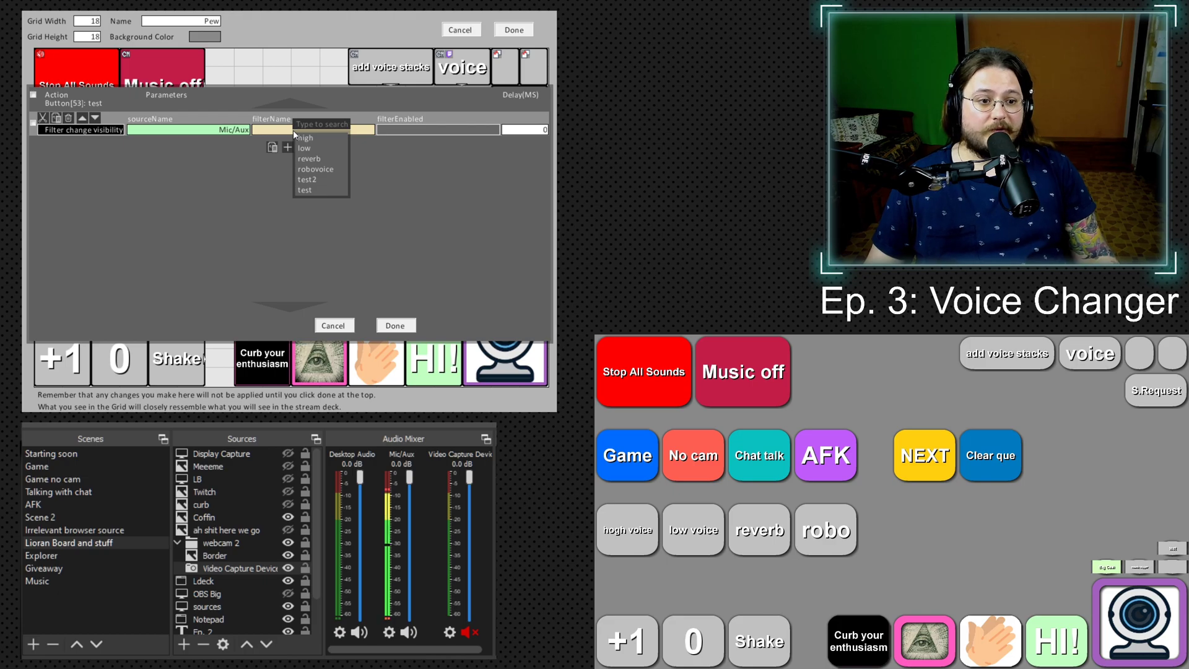
click(322, 179)
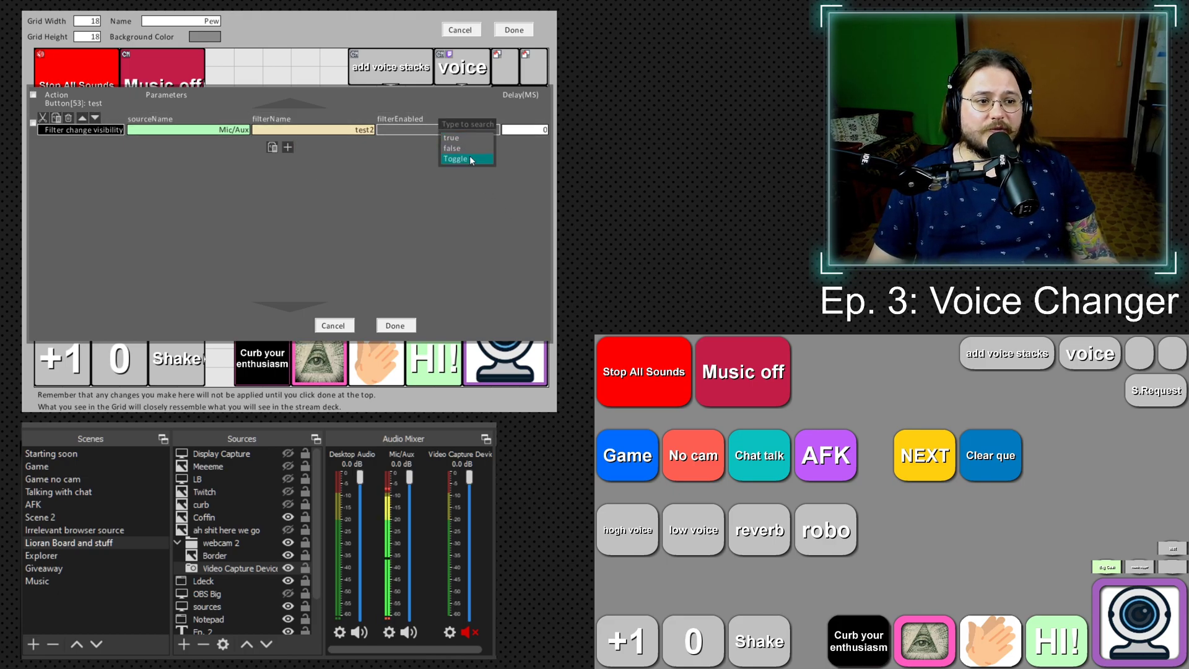
click(395, 325)
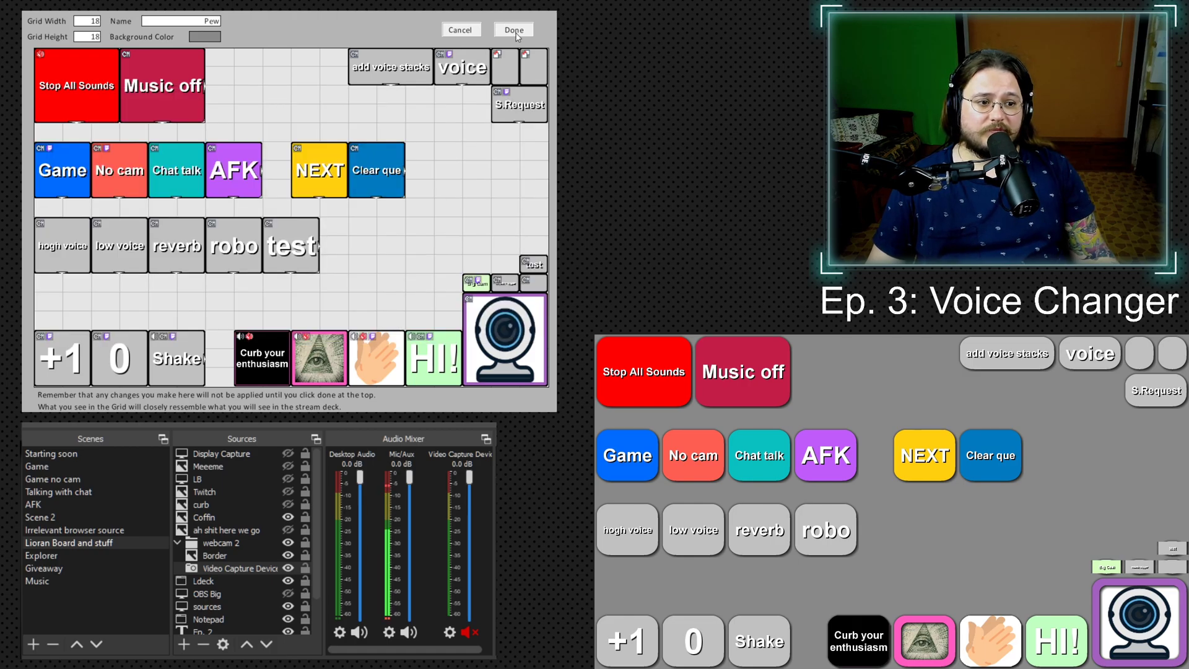
click(515, 30)
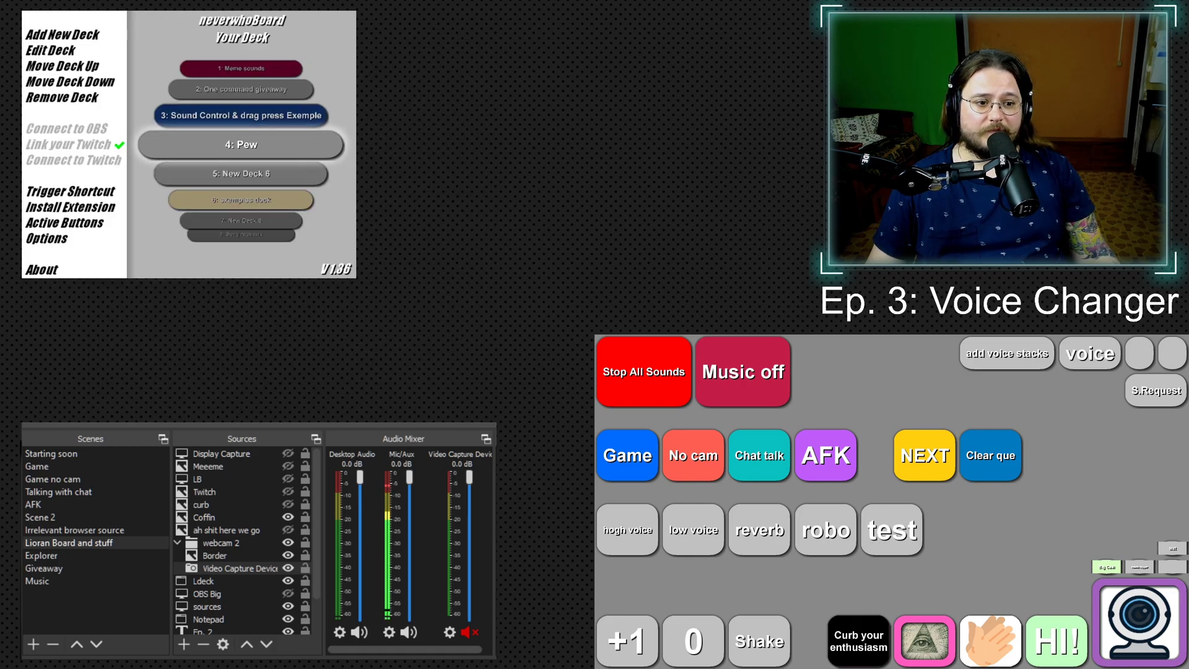
Try out the test deck button with the Mic/Aux filters open in OBS to check that it toggles test2
click(895, 547)
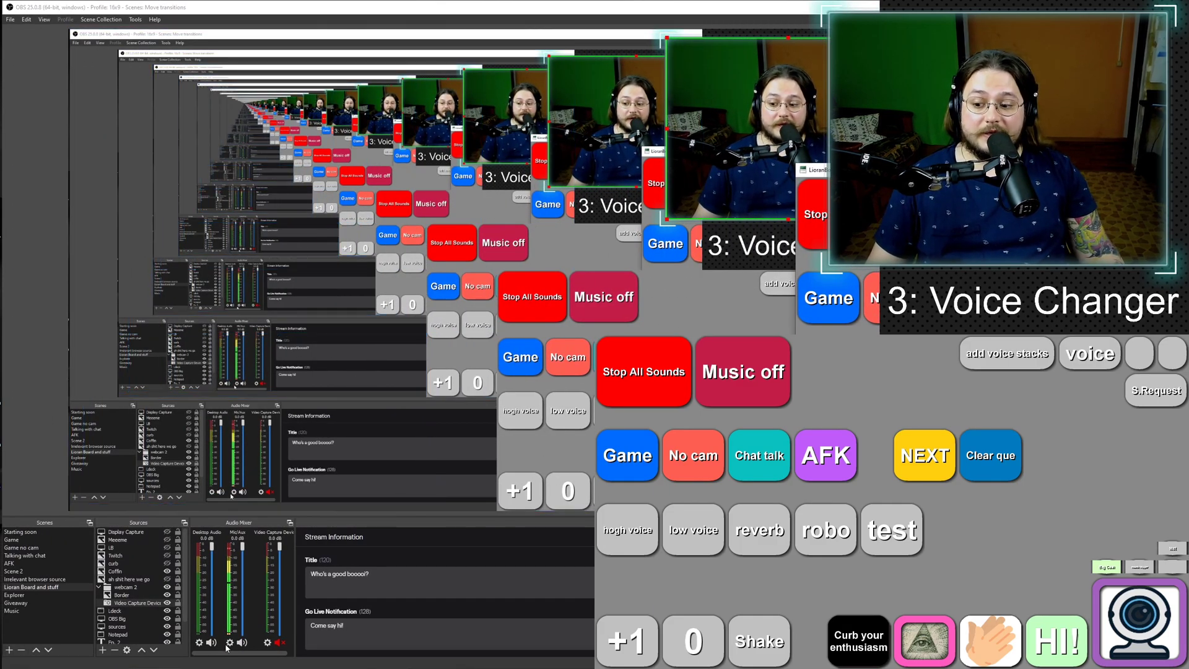
click(228, 644)
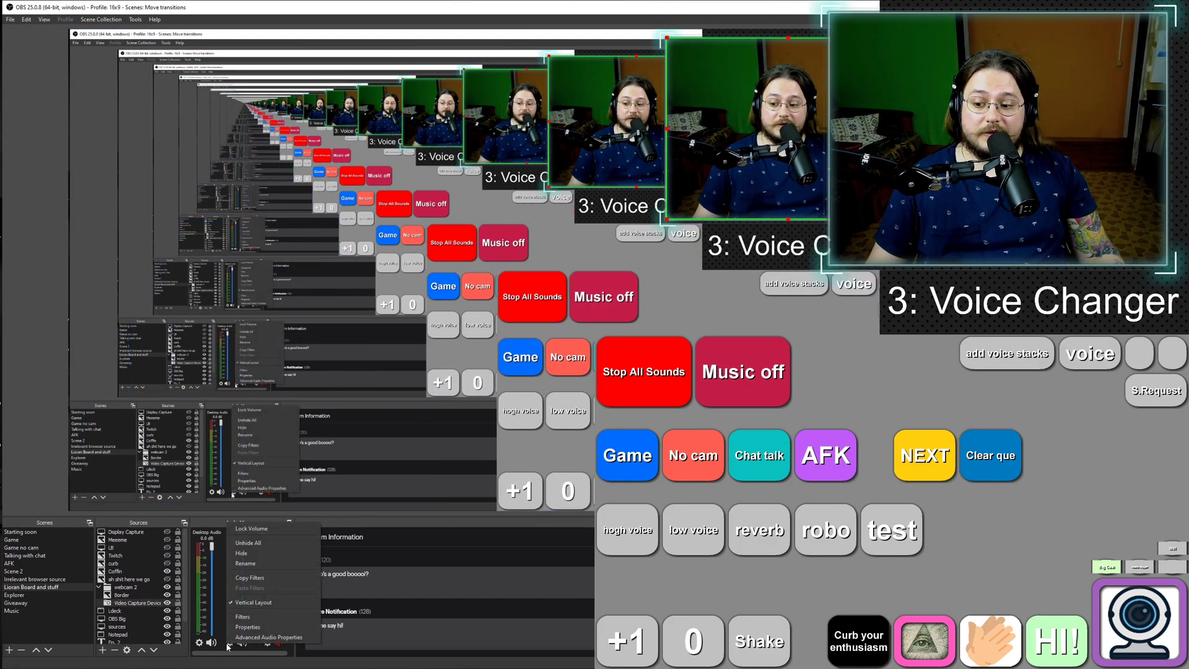
click(273, 622)
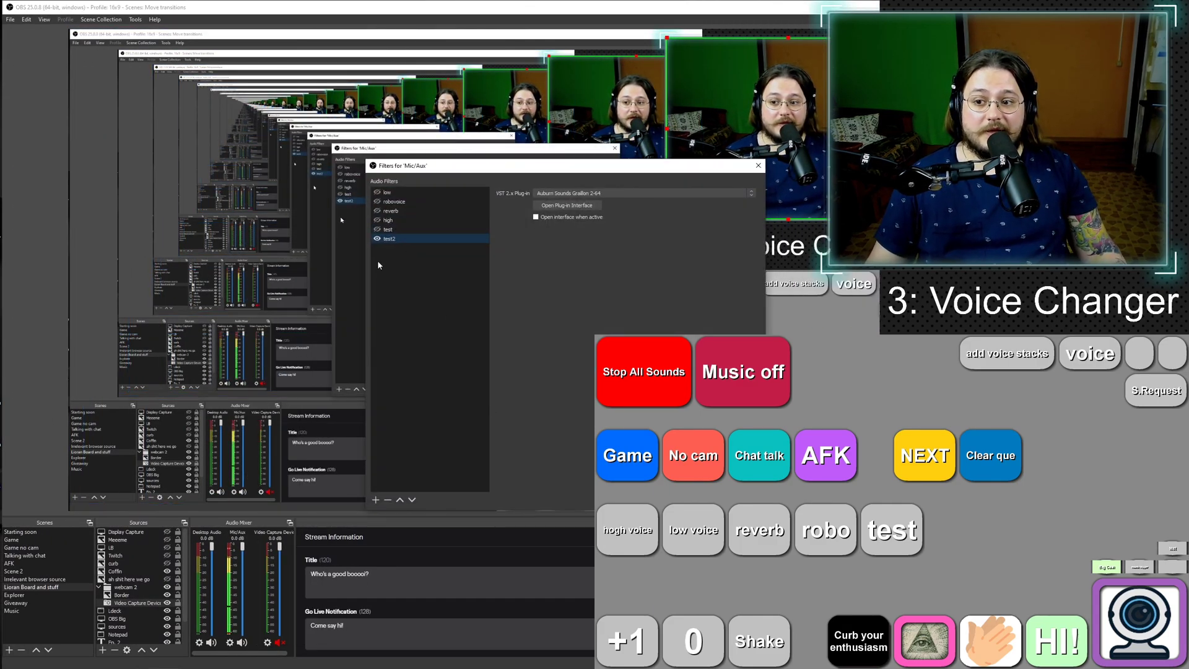
click(879, 531)
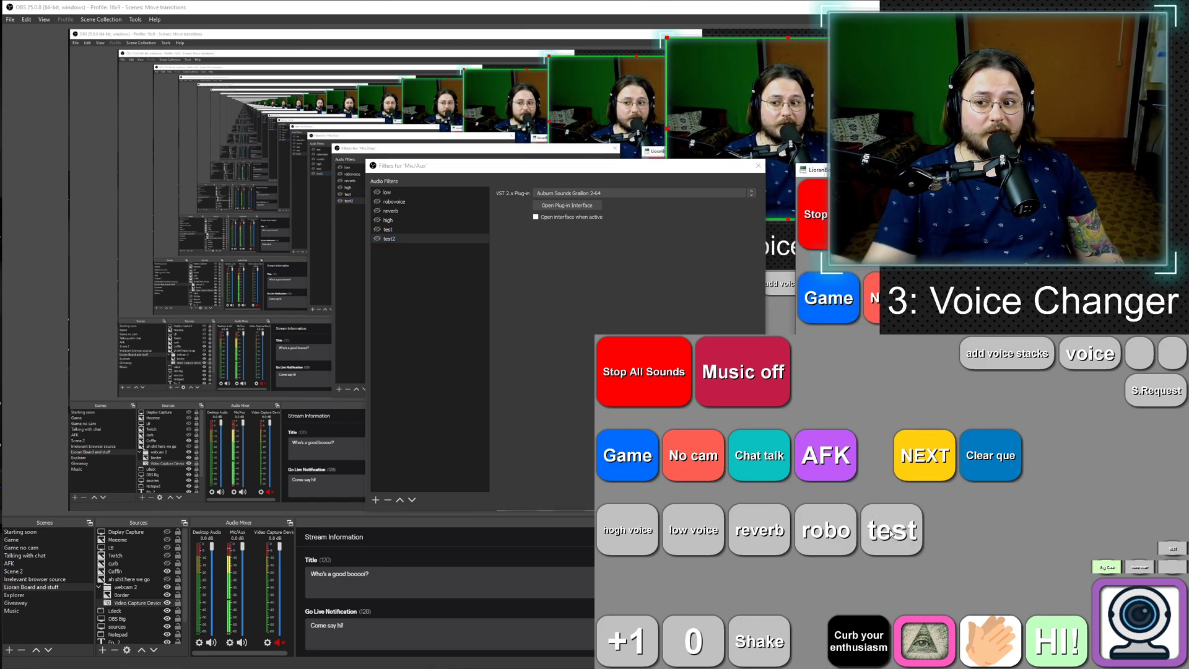
click(890, 534)
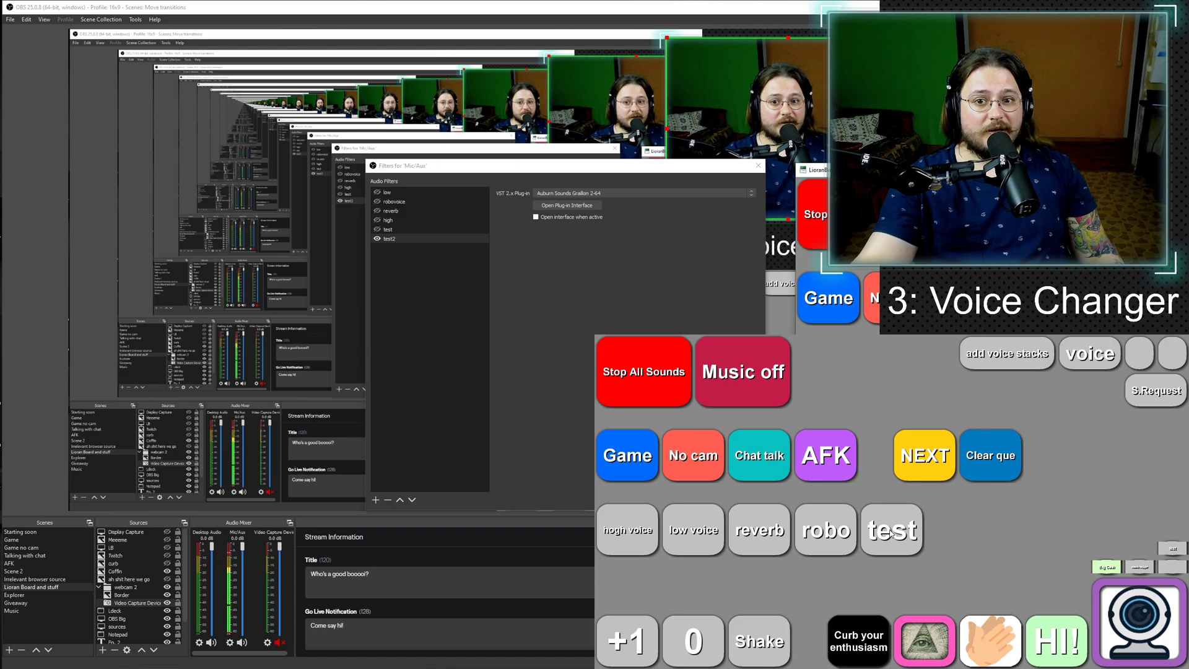
click(889, 533)
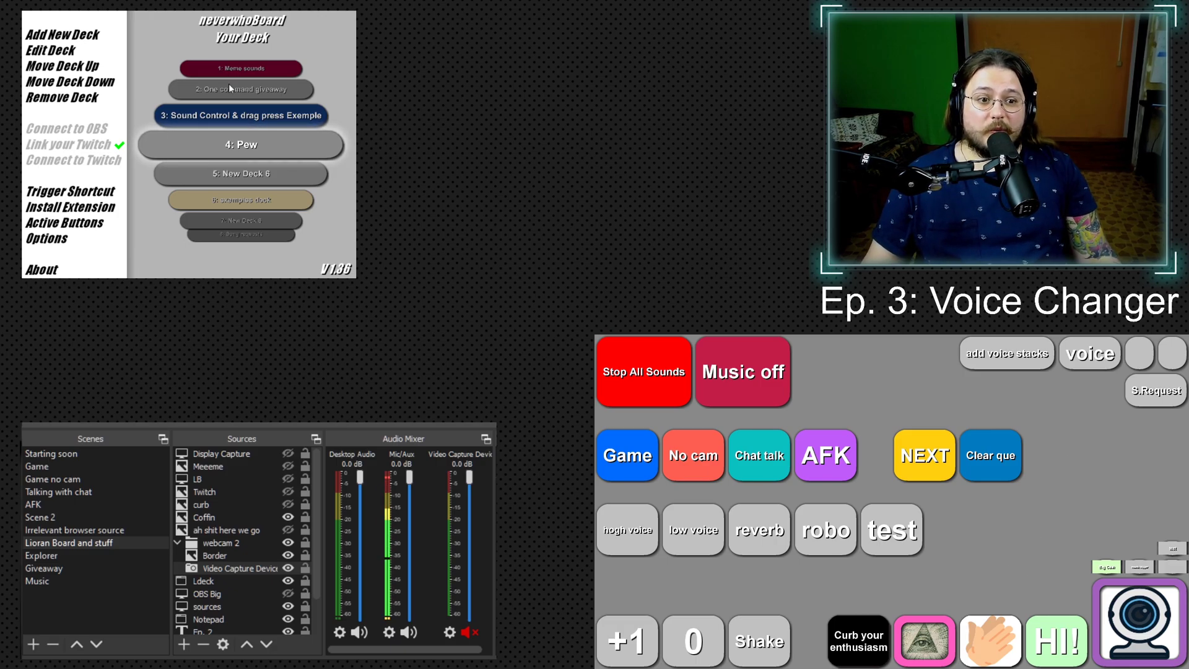
Reopen the Pew deck in LioranBoard and delete the filter visibility command from the test button
click(241, 145)
right_click(288, 230)
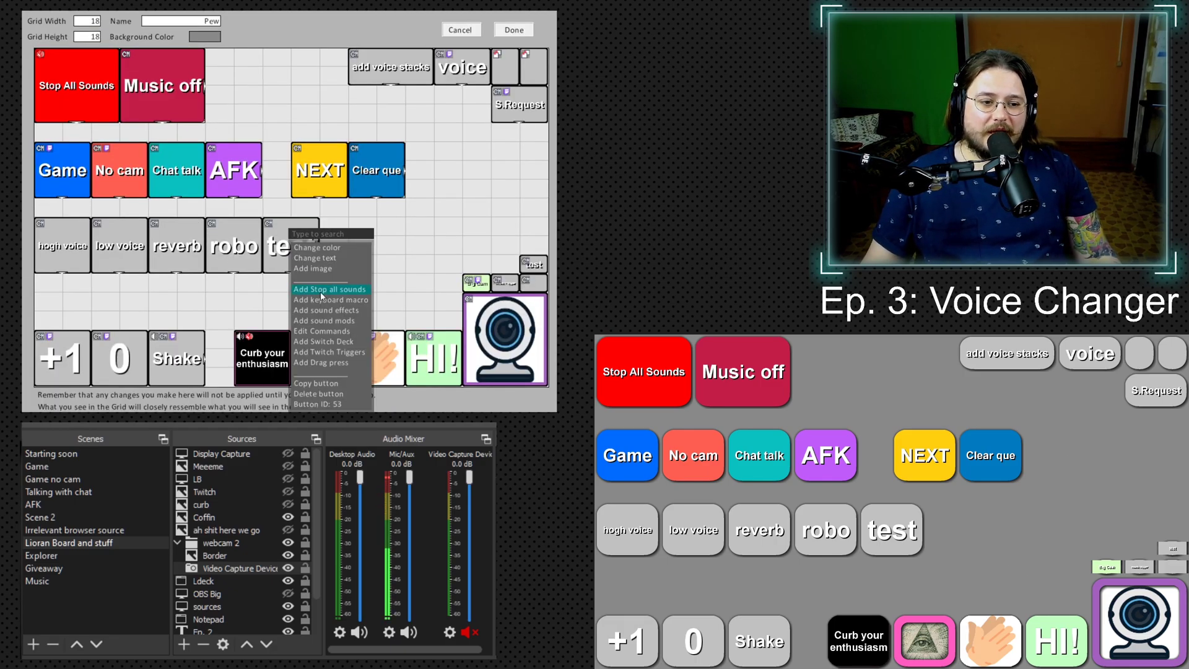
click(337, 335)
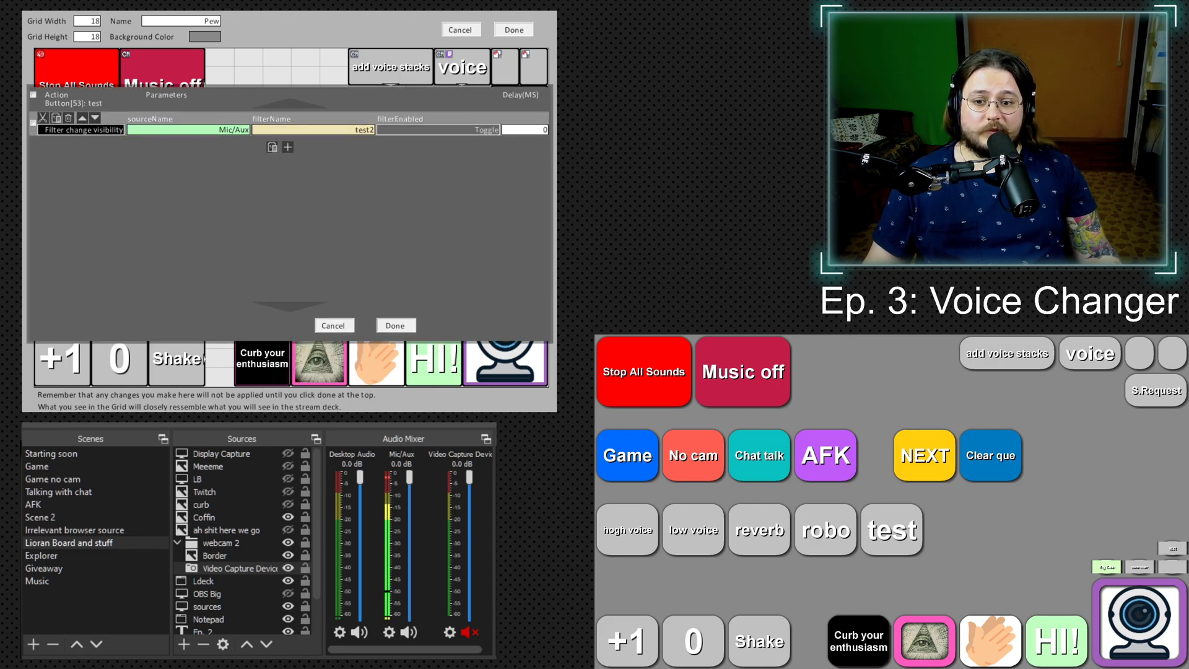
click(68, 117)
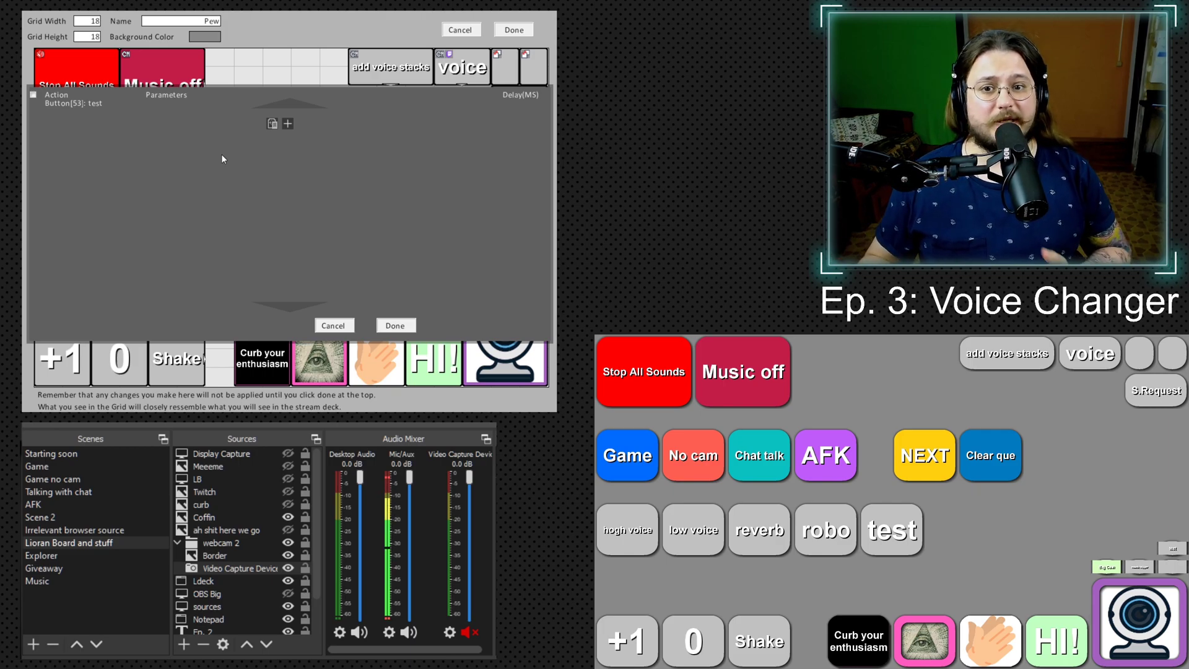
Add a Math: Pull Filter Visibility command to the test button
click(289, 124)
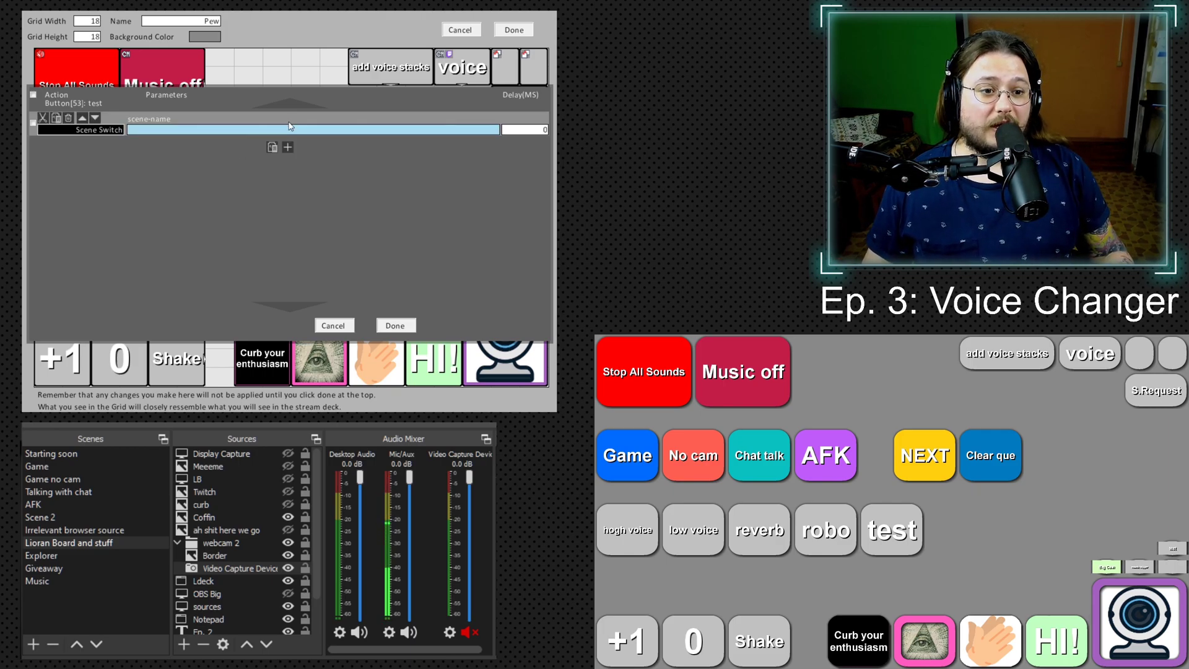
click(111, 132)
text(math)
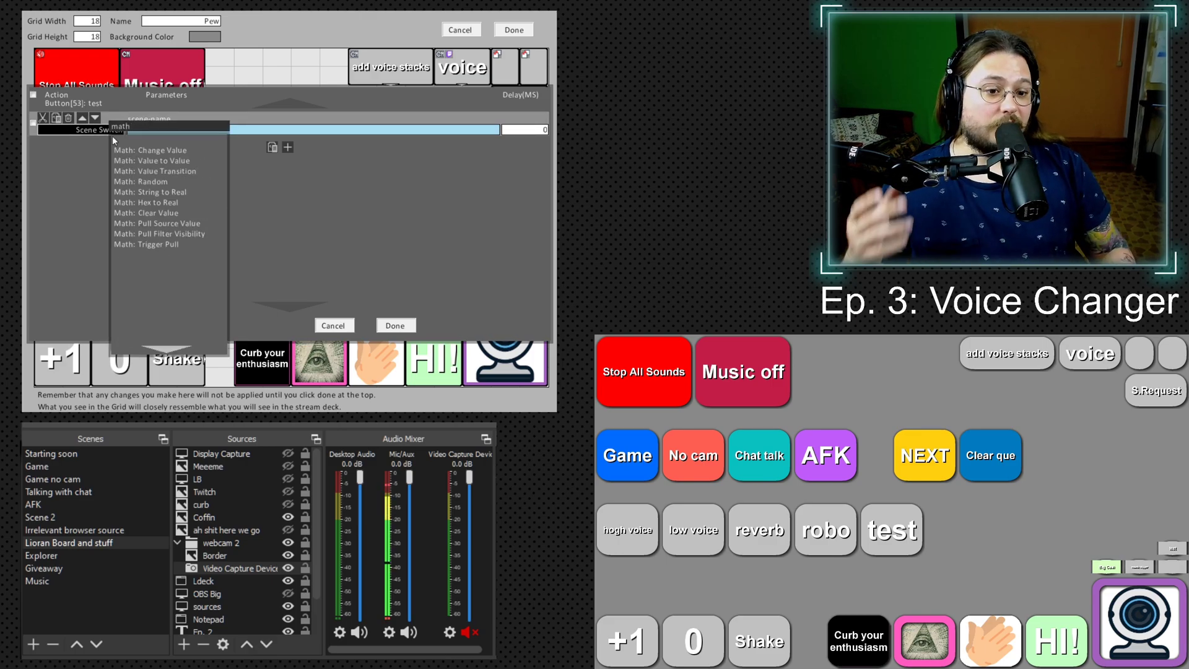
click(186, 233)
Set the Pull Filter Visibility command's source to Mic/Aux, its filter to test2 and its value name to filter_state
click(215, 132)
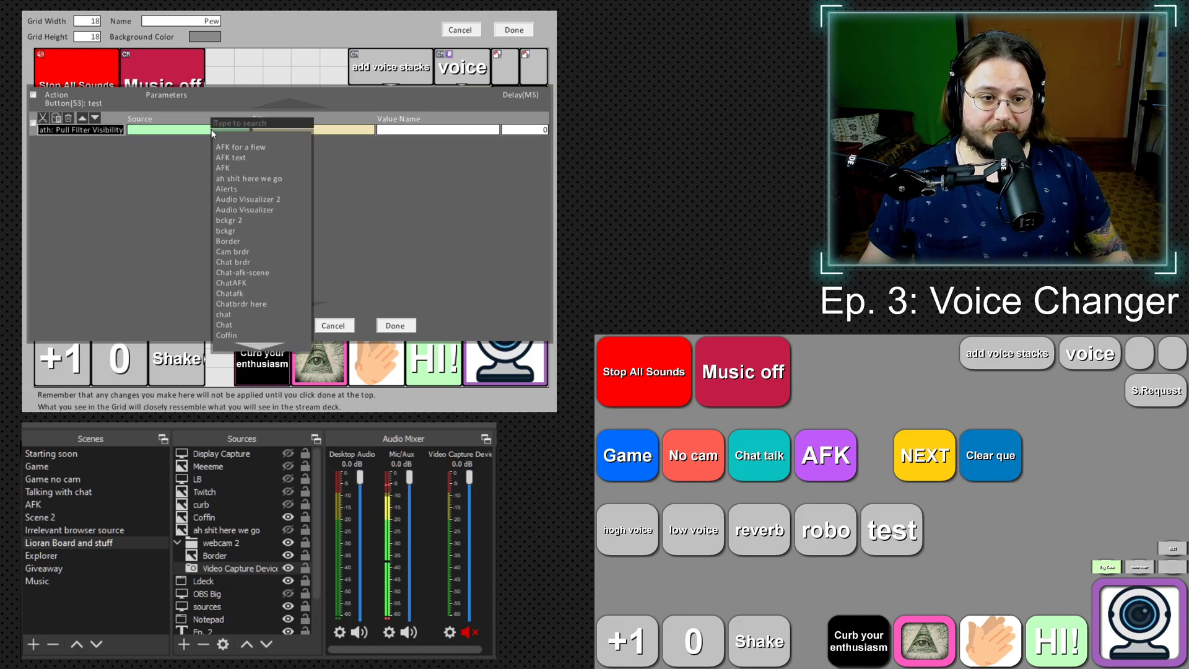
text(mic)
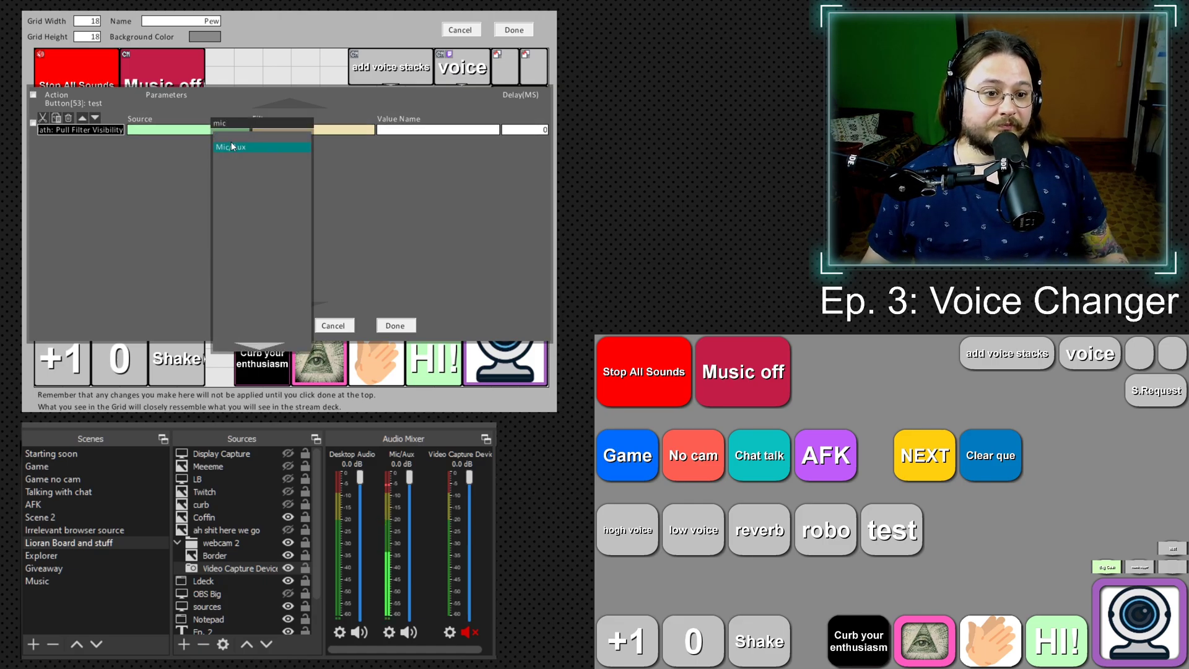
click(226, 146)
click(280, 130)
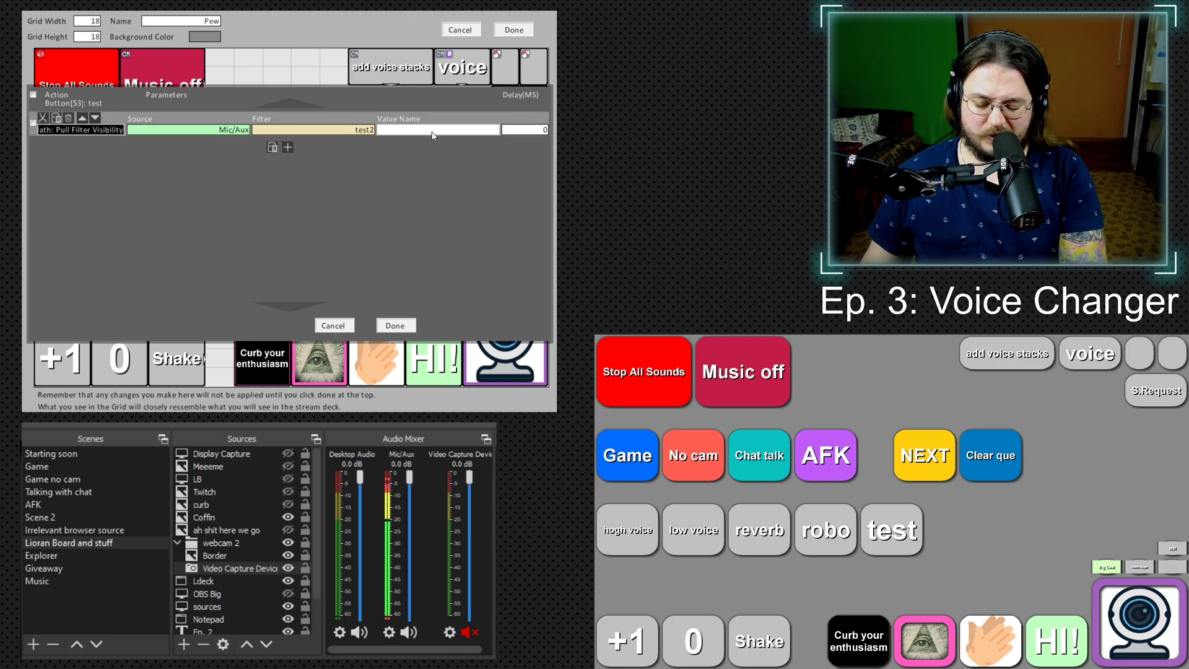
text(filter_)
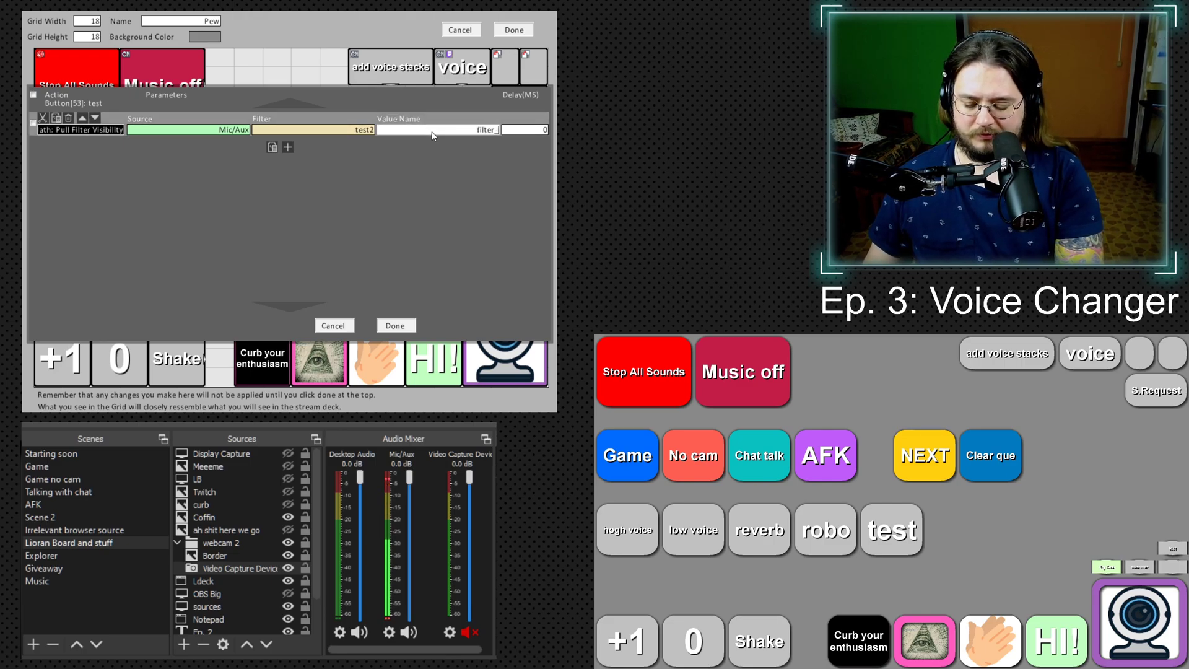
text(state)
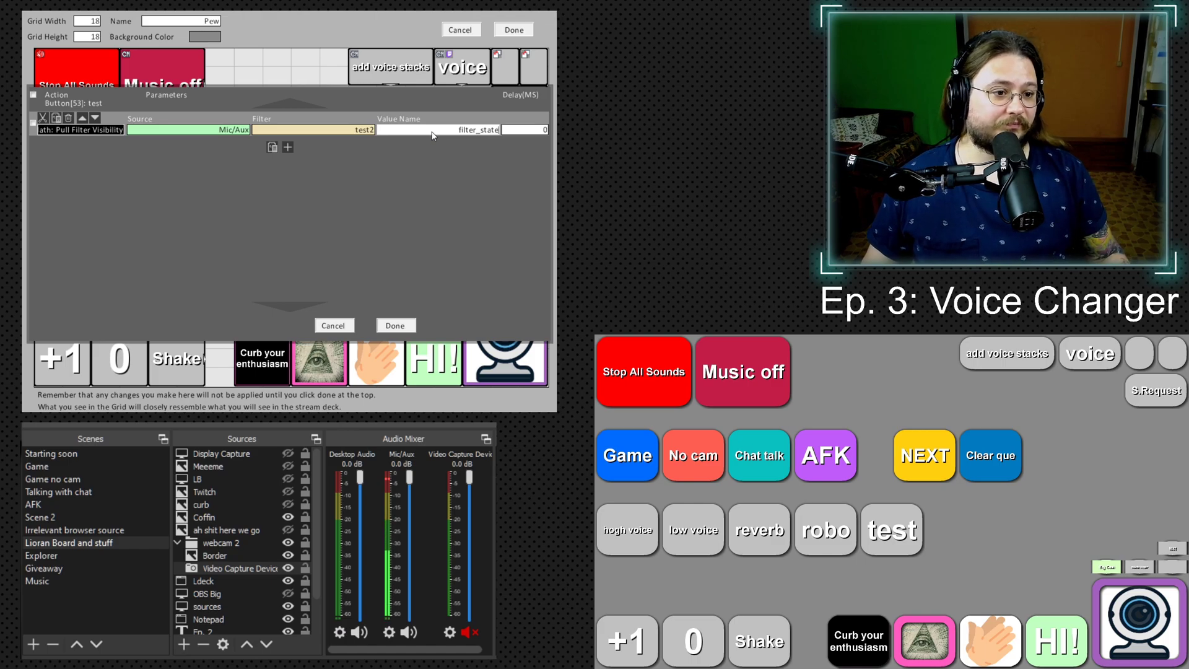
Add a Compare: Skip if command below the Pull Filter Visibility command
click(289, 147)
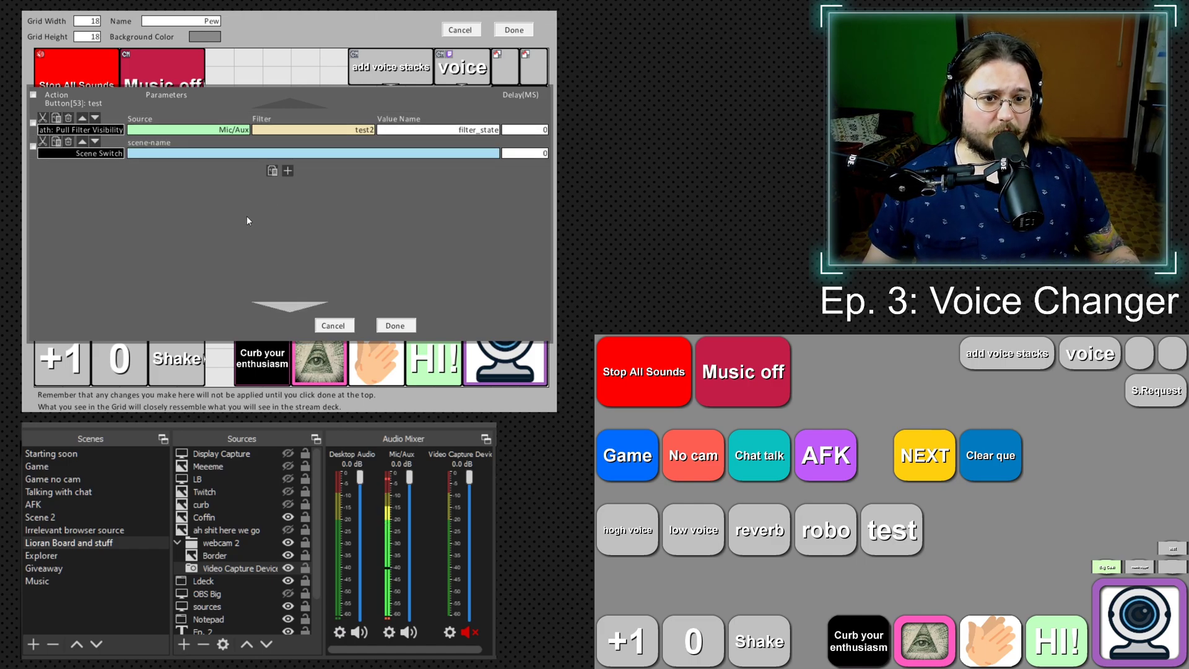
click(107, 151)
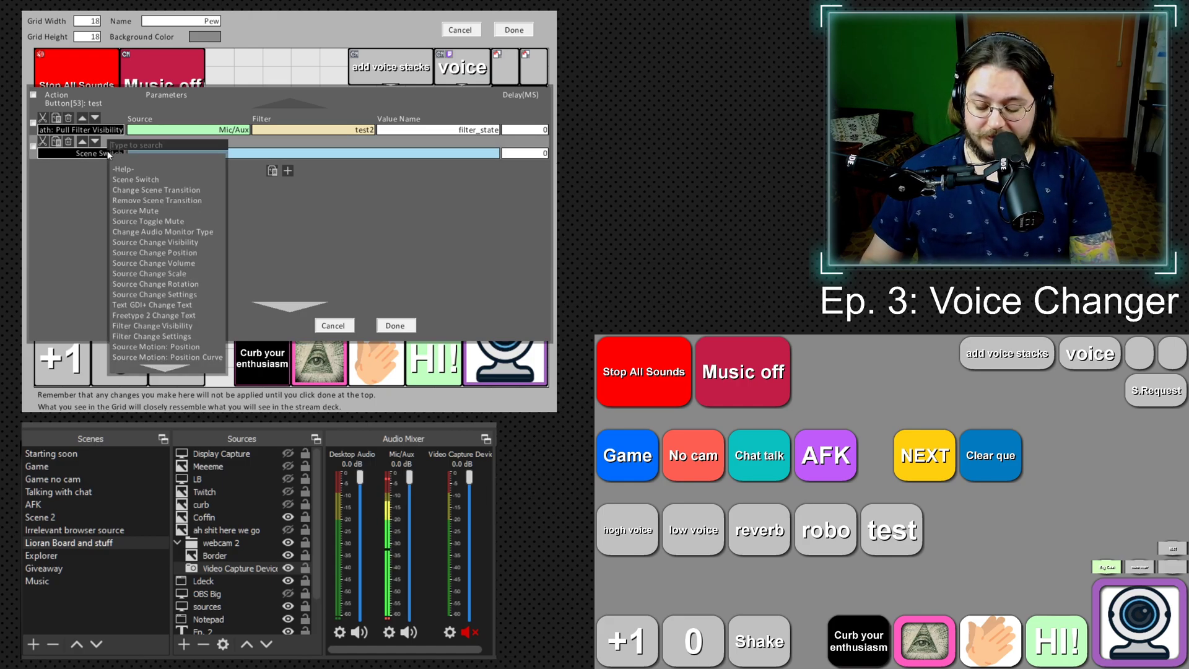
text(compa)
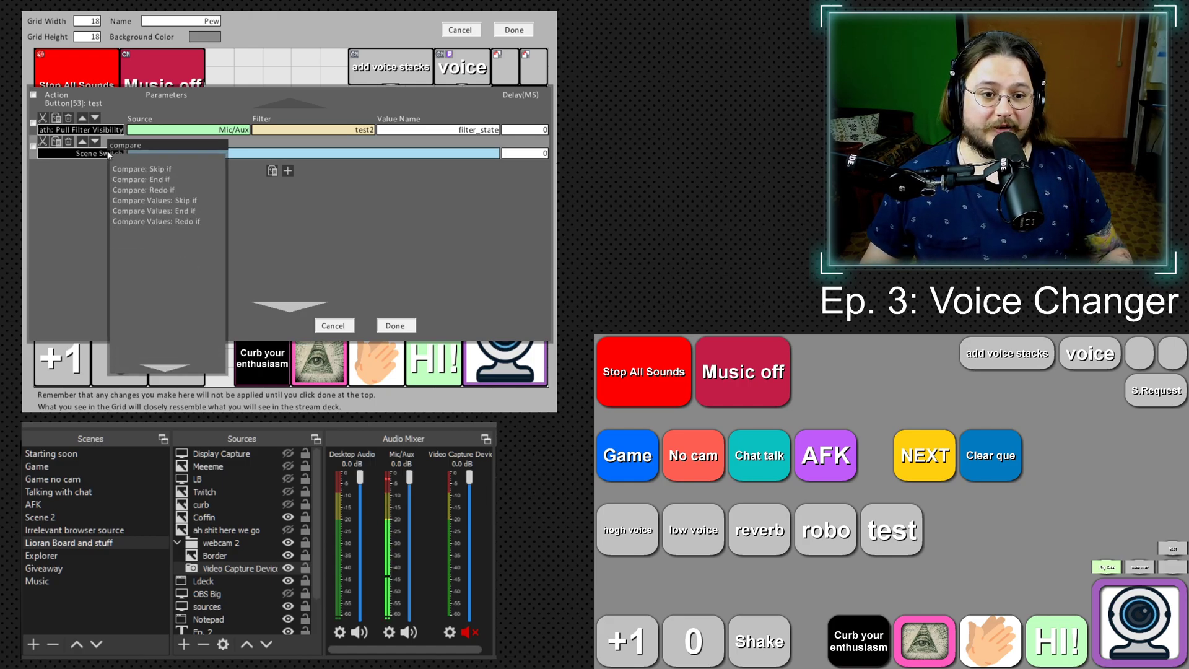
text(re)
key(Return)
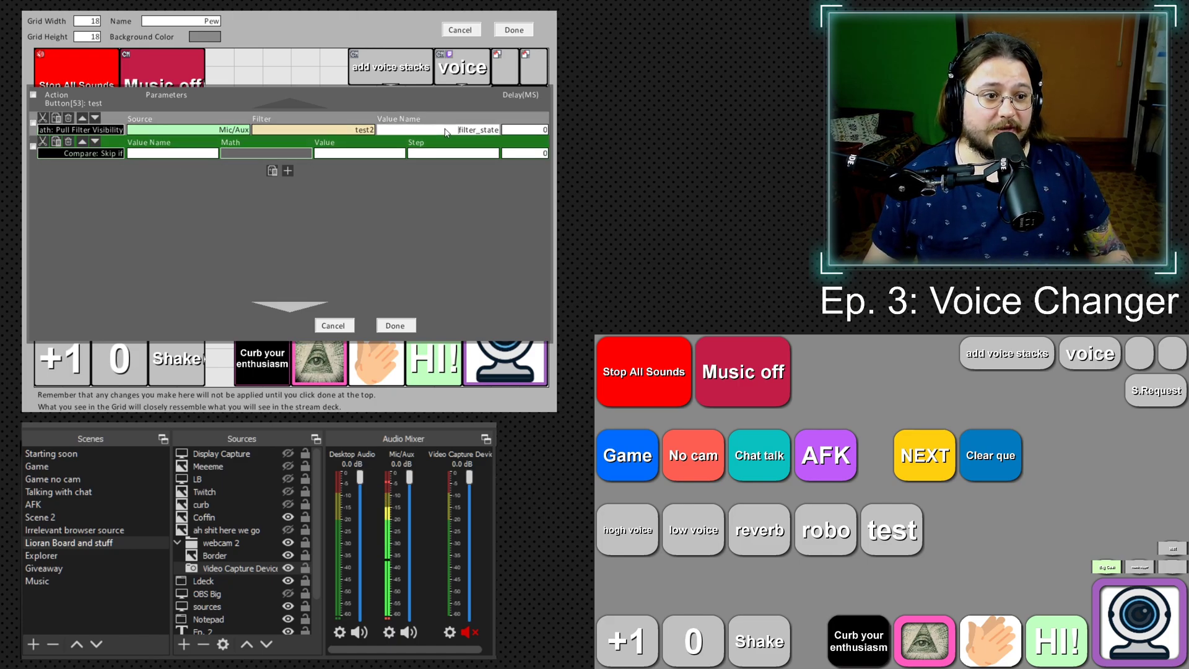
Set the Compare: Skip if command to value name filter_state, math =, value 1 and step 3
drag(446, 130, 514, 139)
key(ctrl+c)
click(193, 153)
key(ctrl+v)
click(249, 155)
click(271, 165)
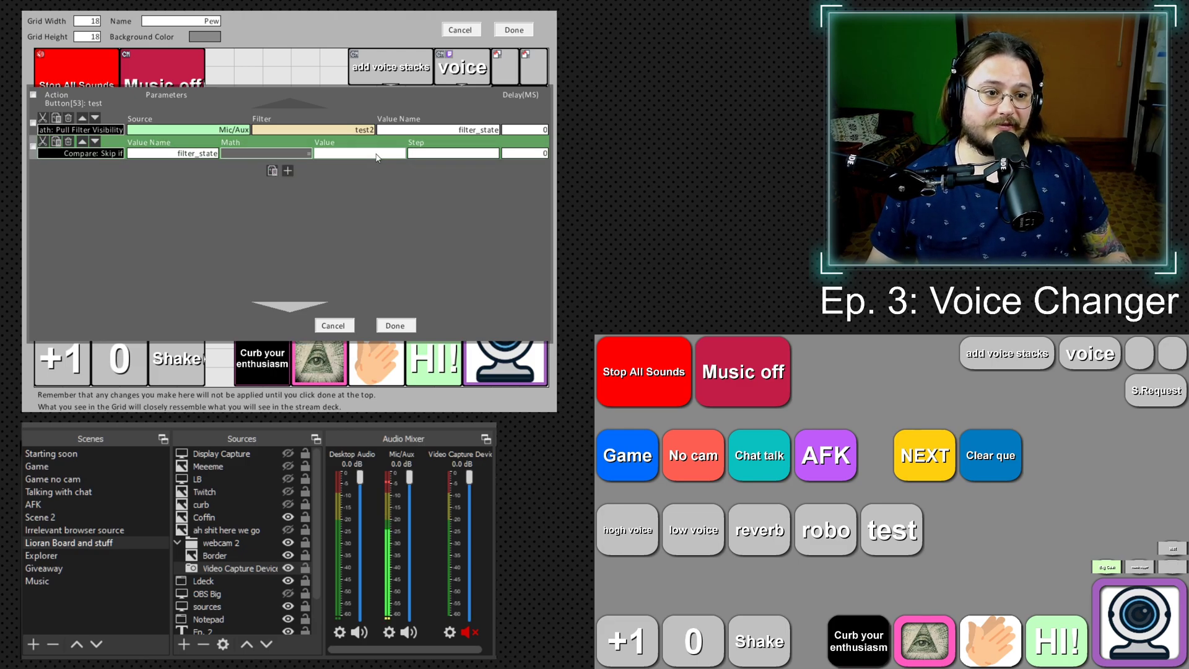
click(376, 153)
text(1)
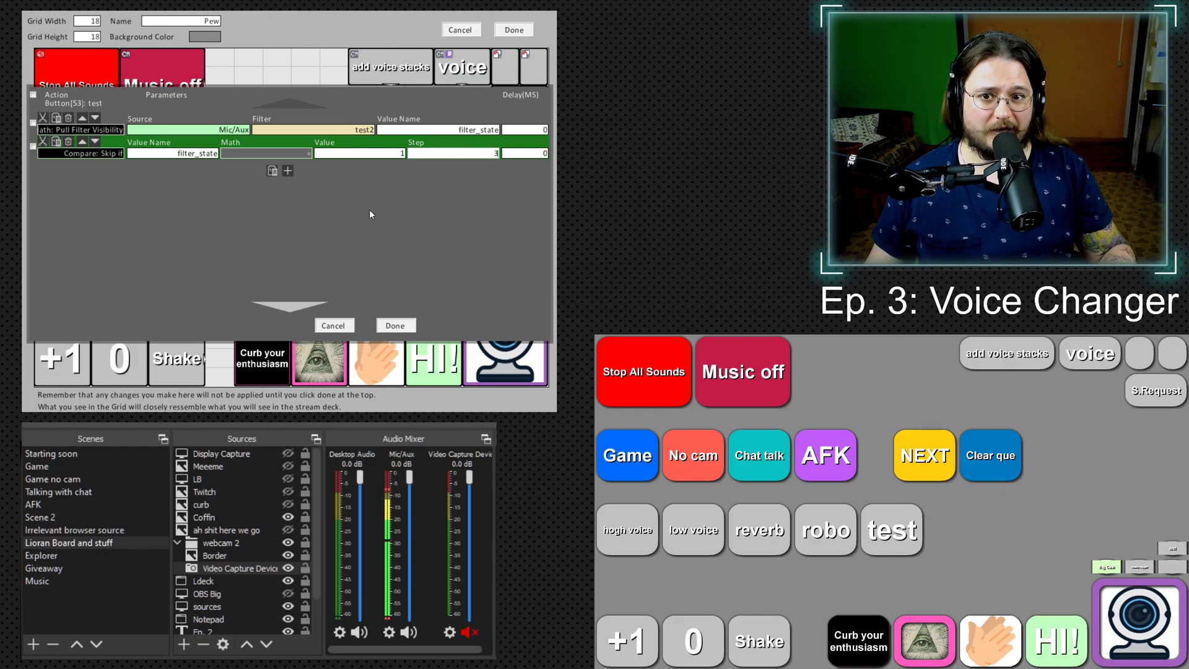
Add a Filter Change Visibility command below the Compare: Skip if command
click(287, 171)
click(103, 178)
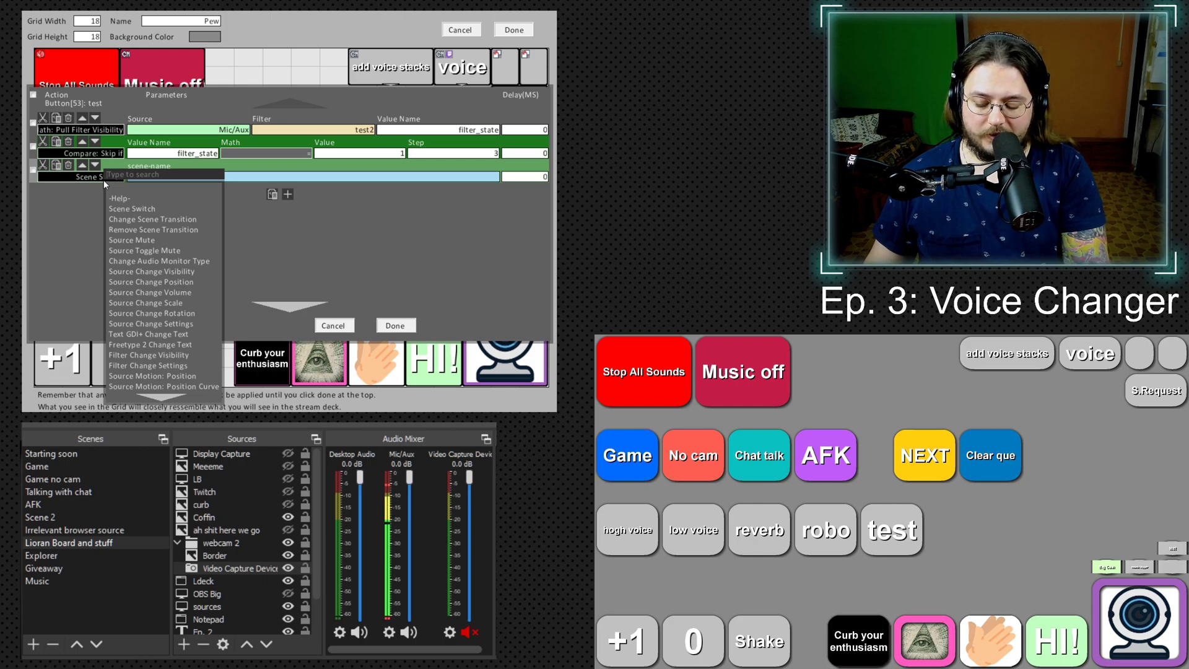
text(fil)
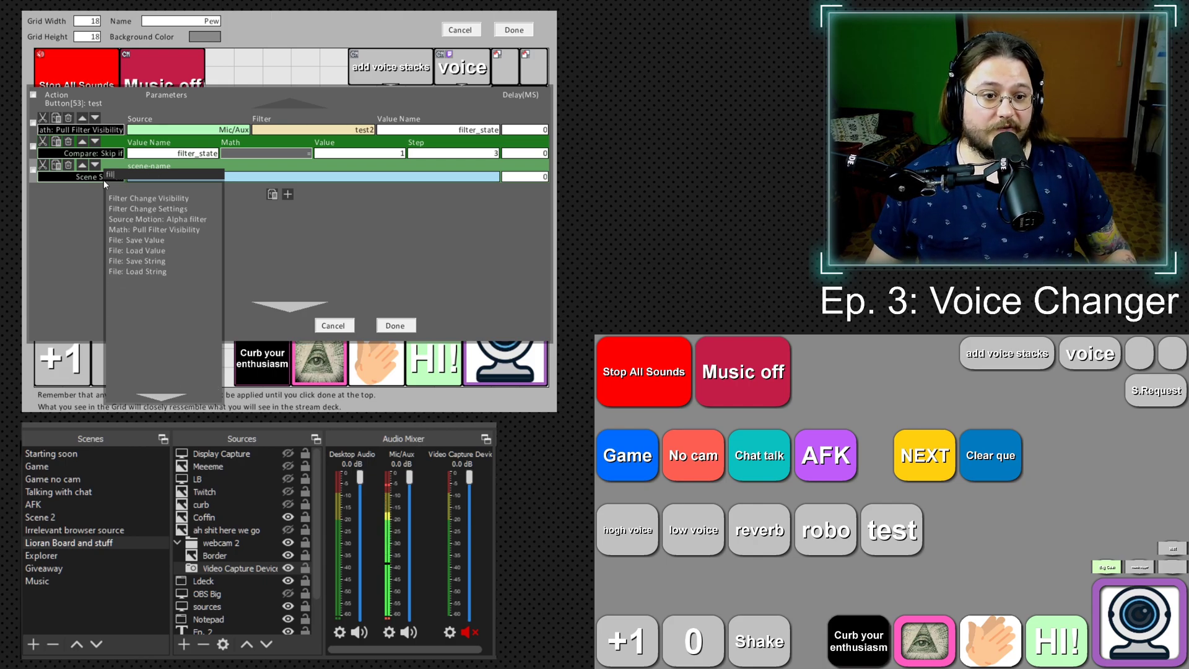
click(149, 198)
Set the filter visibility command's source to Mic/Aux, its filter to test2 and filterEnabled to true
click(206, 179)
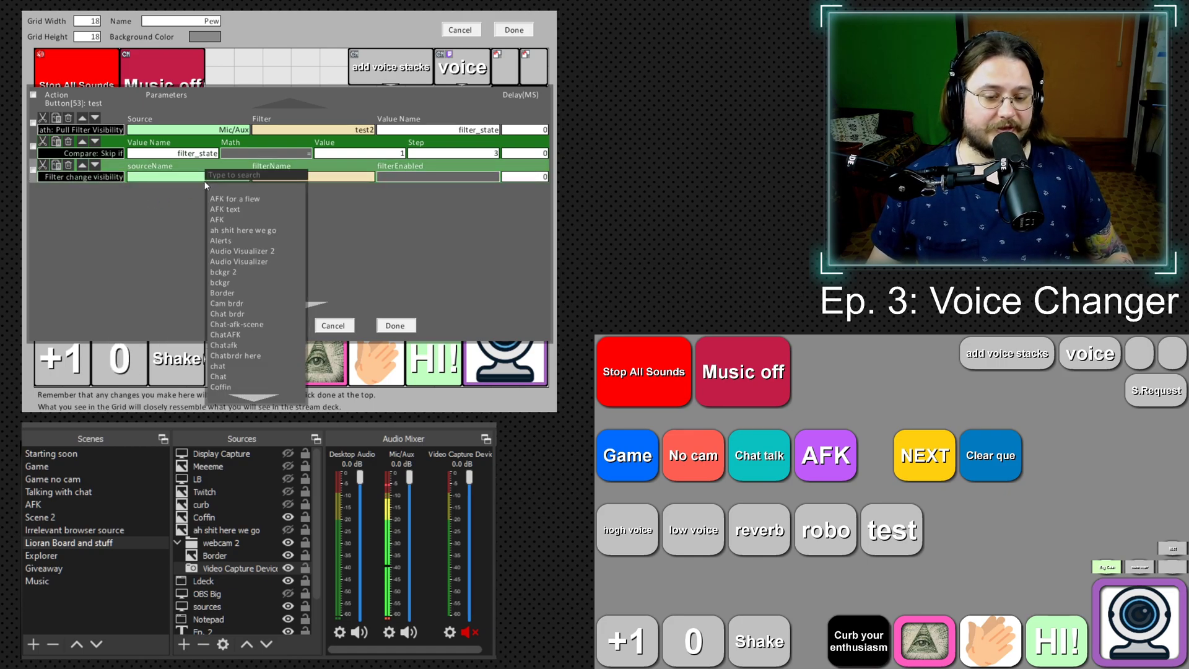
text(mic)
click(232, 199)
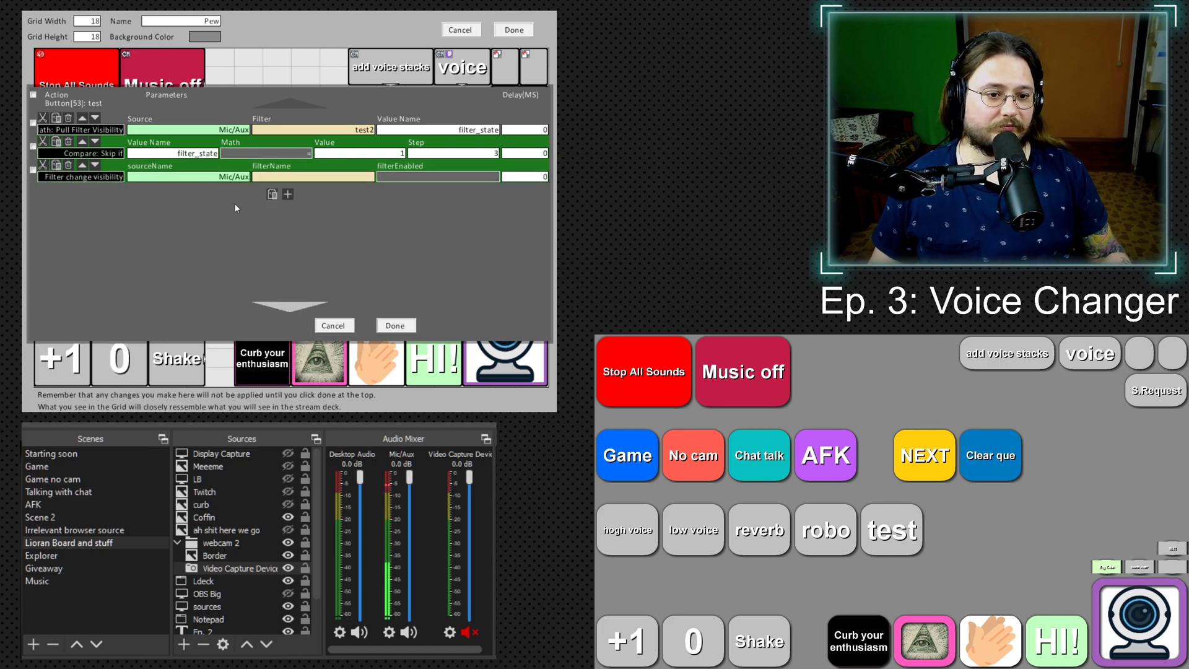
click(329, 176)
click(362, 228)
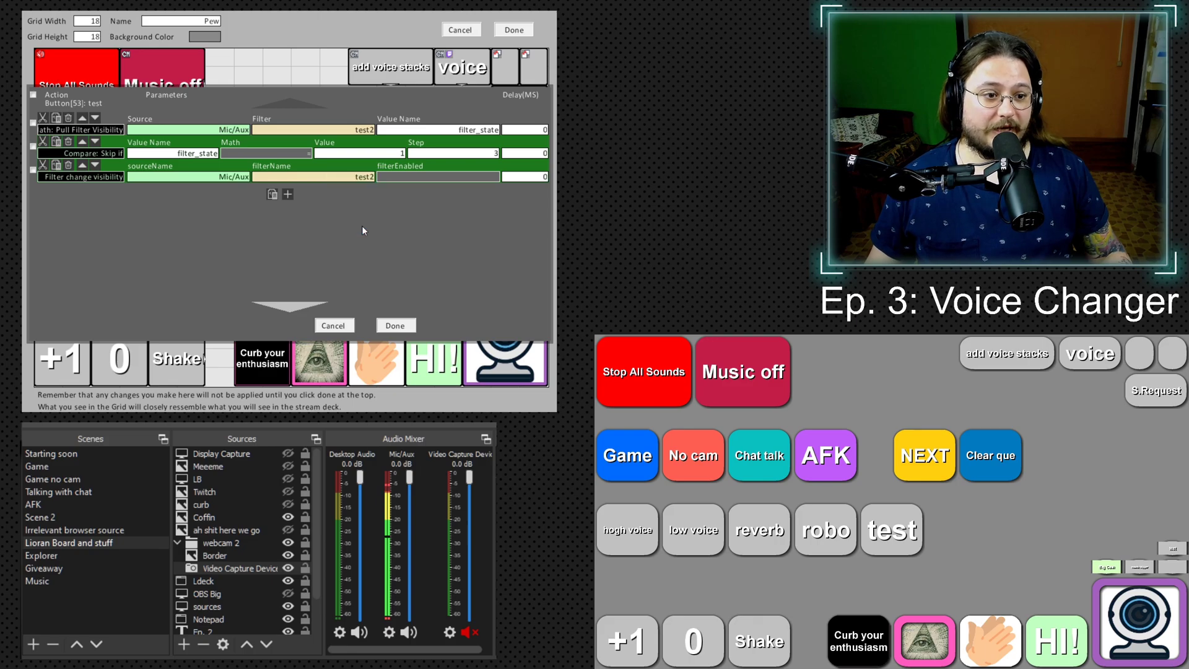
click(414, 176)
click(427, 183)
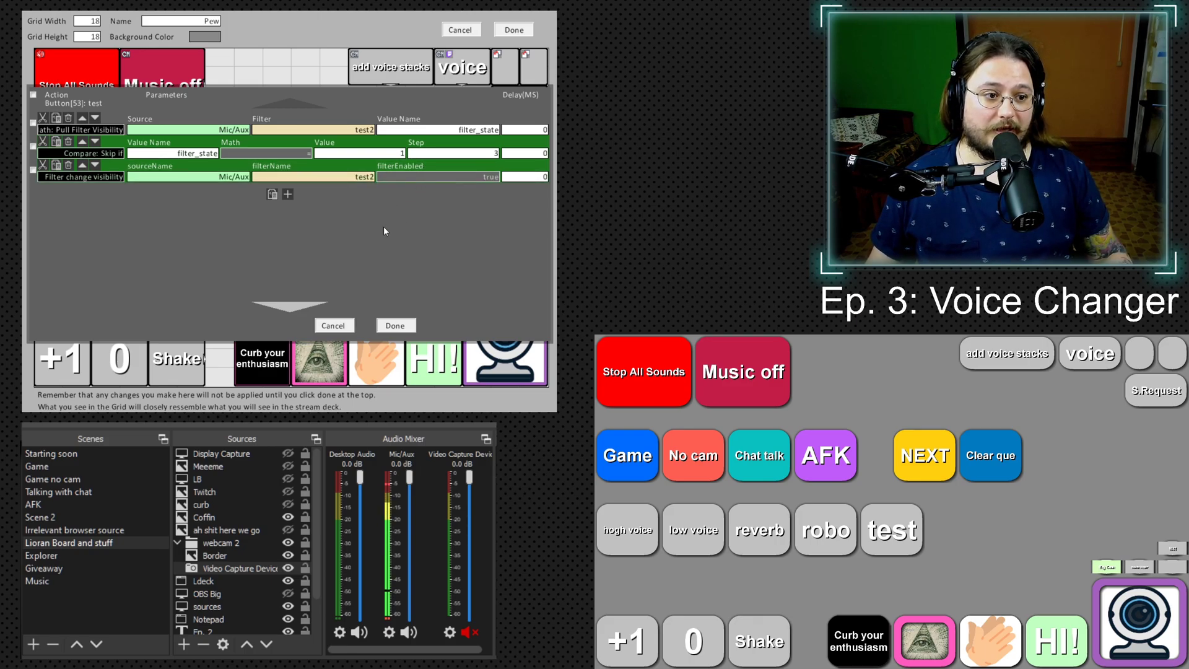
Add a Change Audio Monitor Type command below the filter visibility command
click(287, 195)
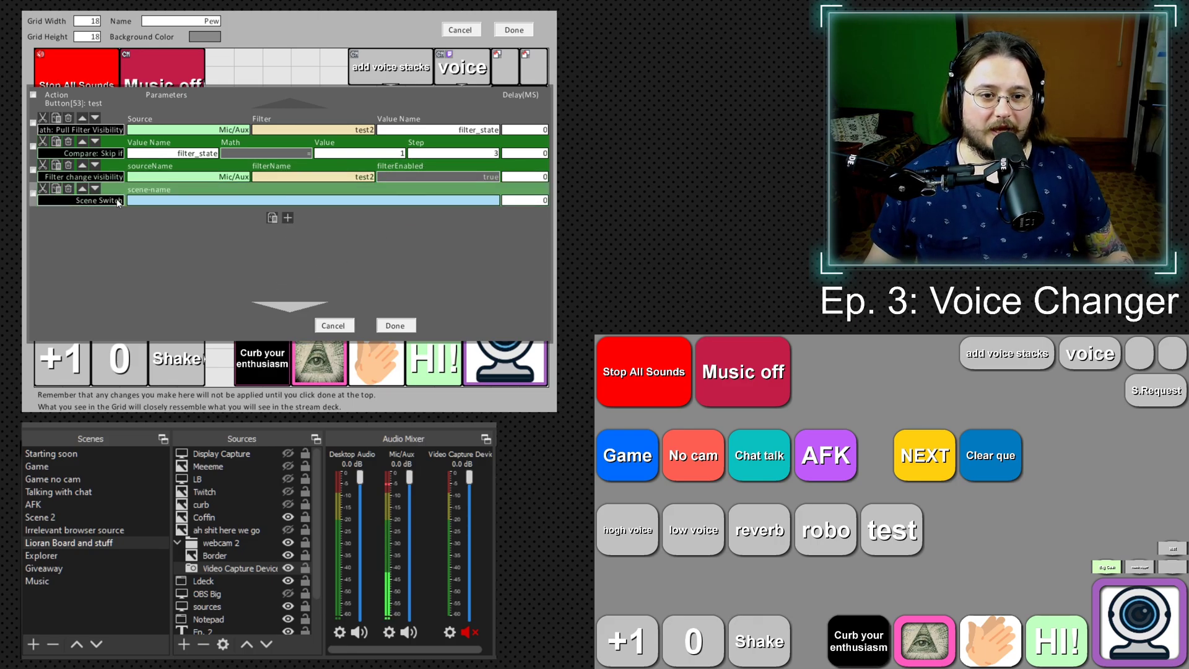
click(93, 200)
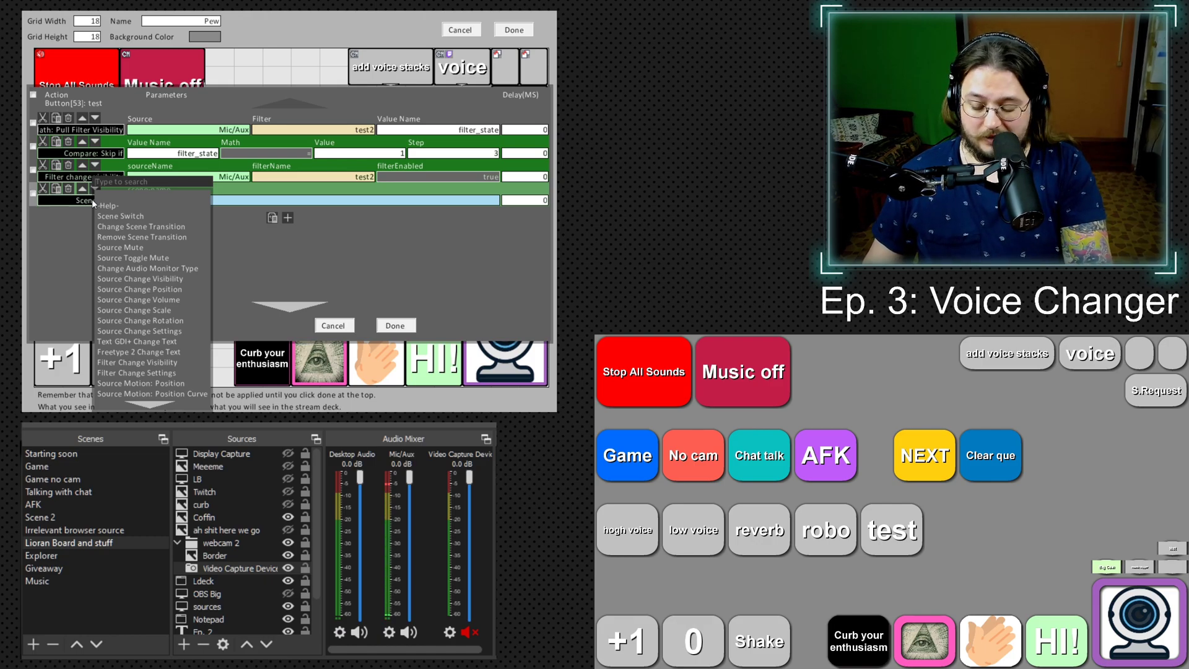
text(chan)
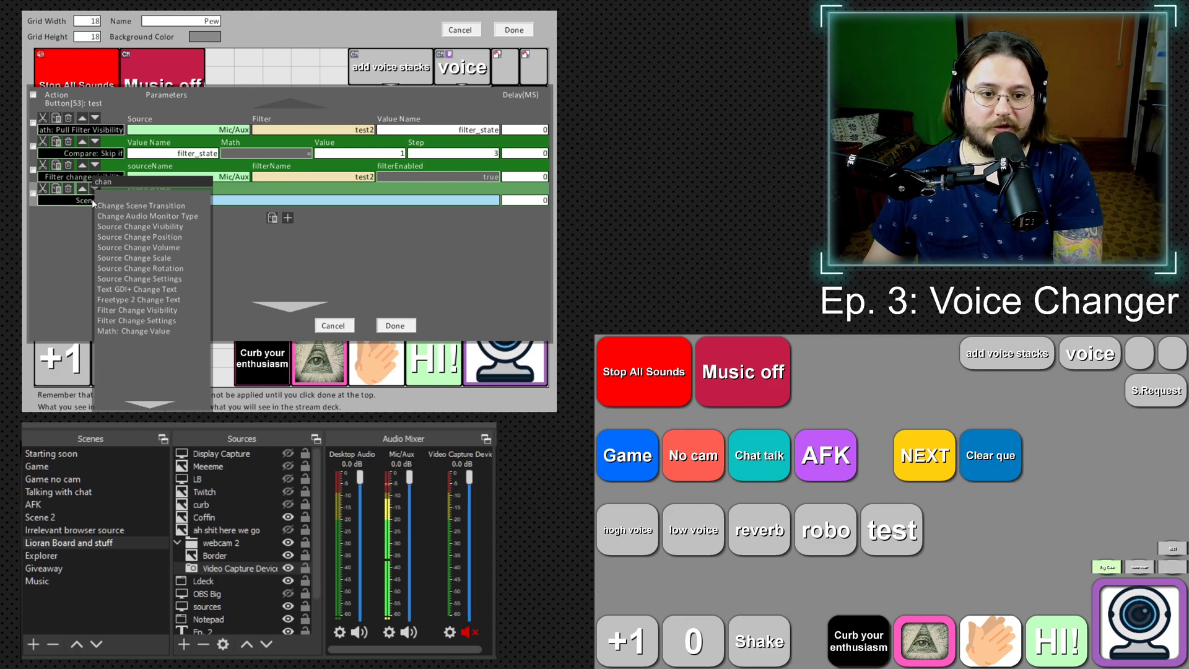
text(g)
click(124, 216)
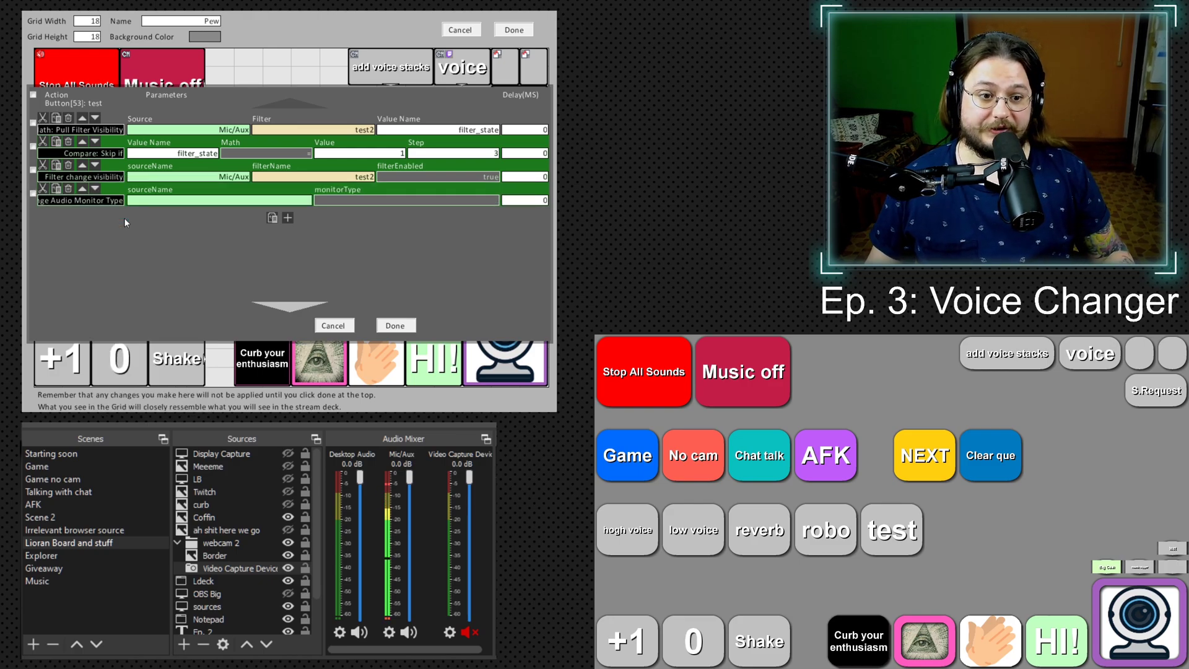
Set the audio monitor command's source to Mic/Aux and its monitor type to monitorOnly
click(166, 199)
text(mic)
click(180, 205)
click(366, 197)
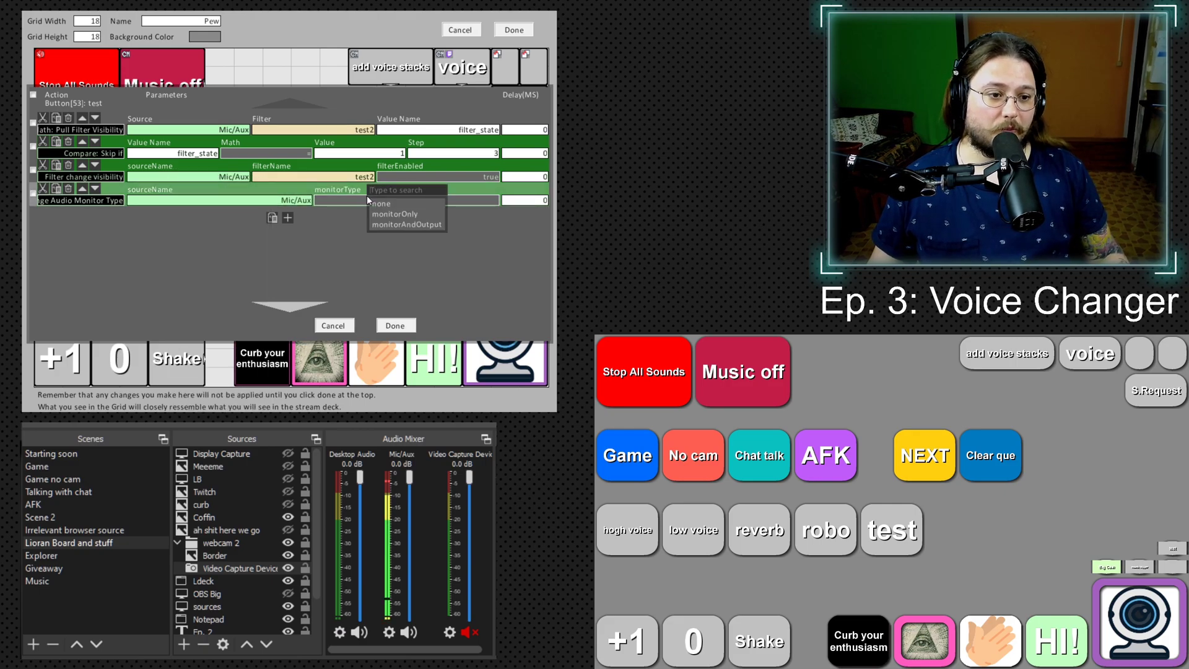
click(397, 213)
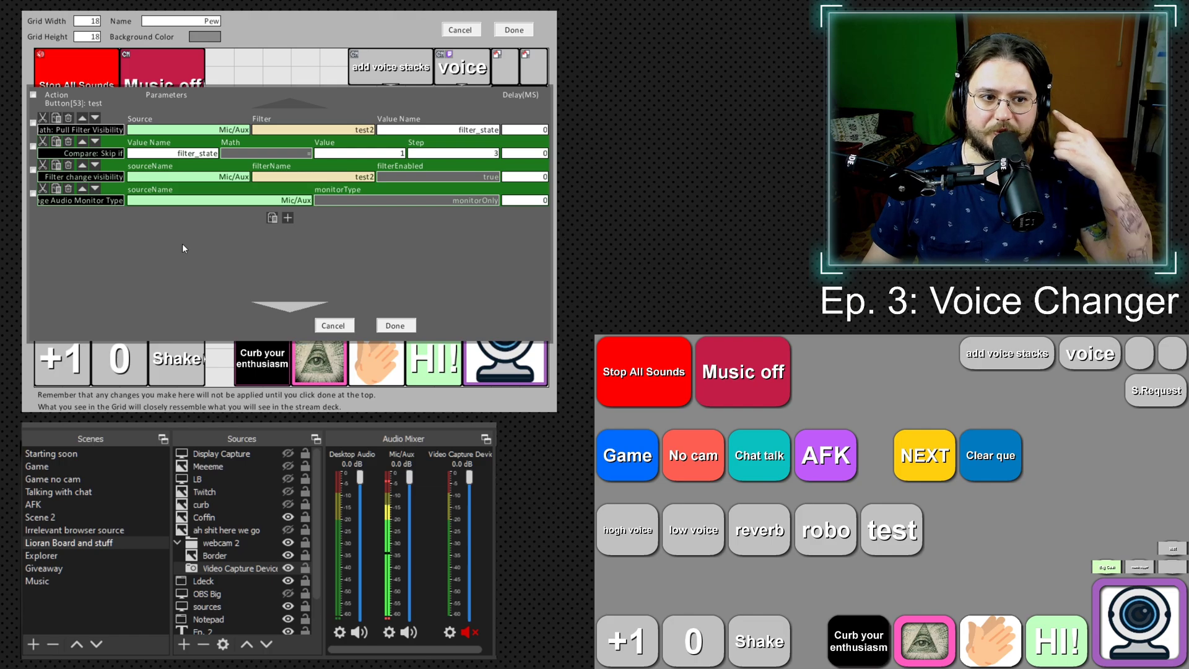
Add a Modify Button command at the end of the test button's command list
click(287, 217)
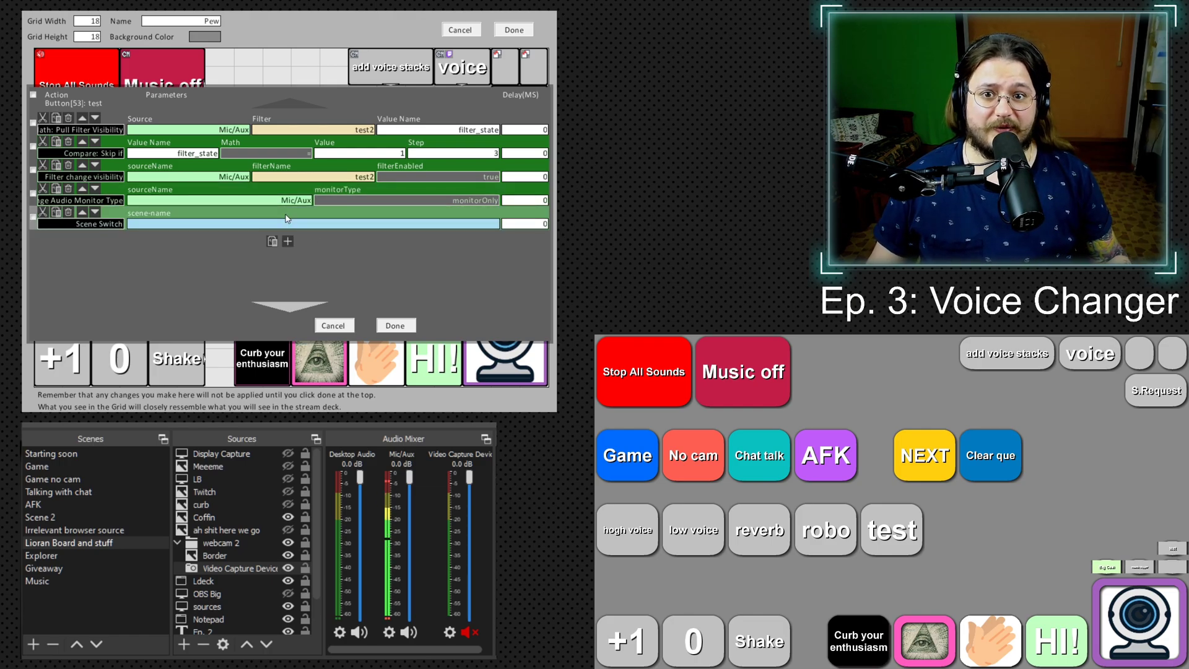
click(81, 224)
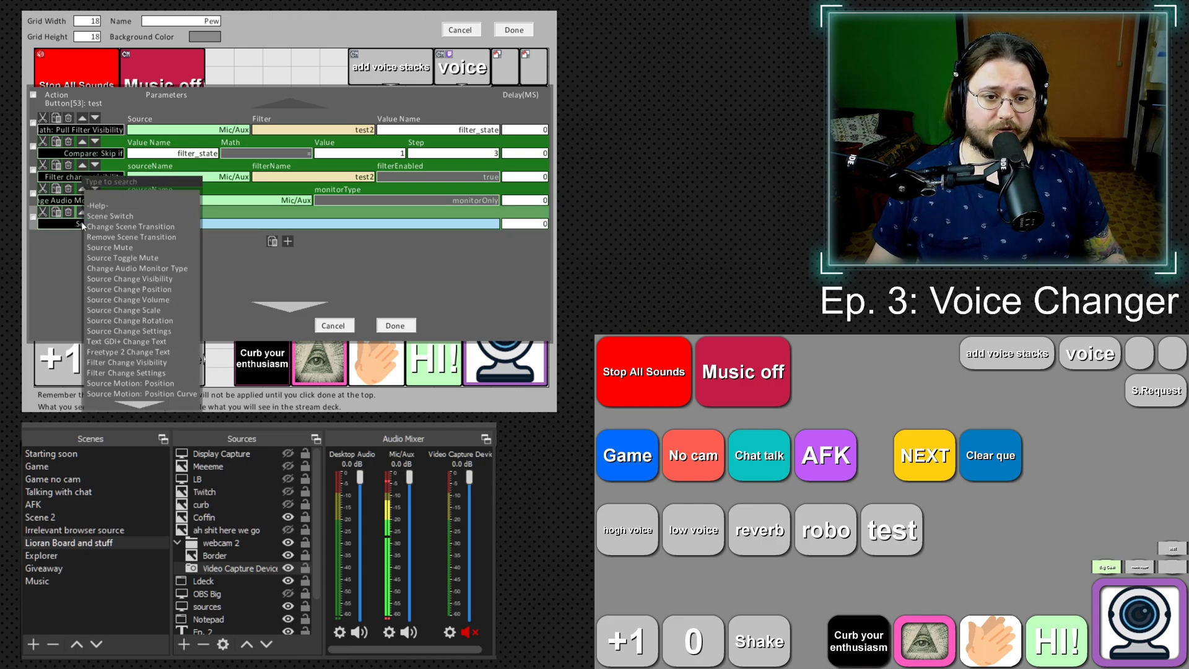
text(modi)
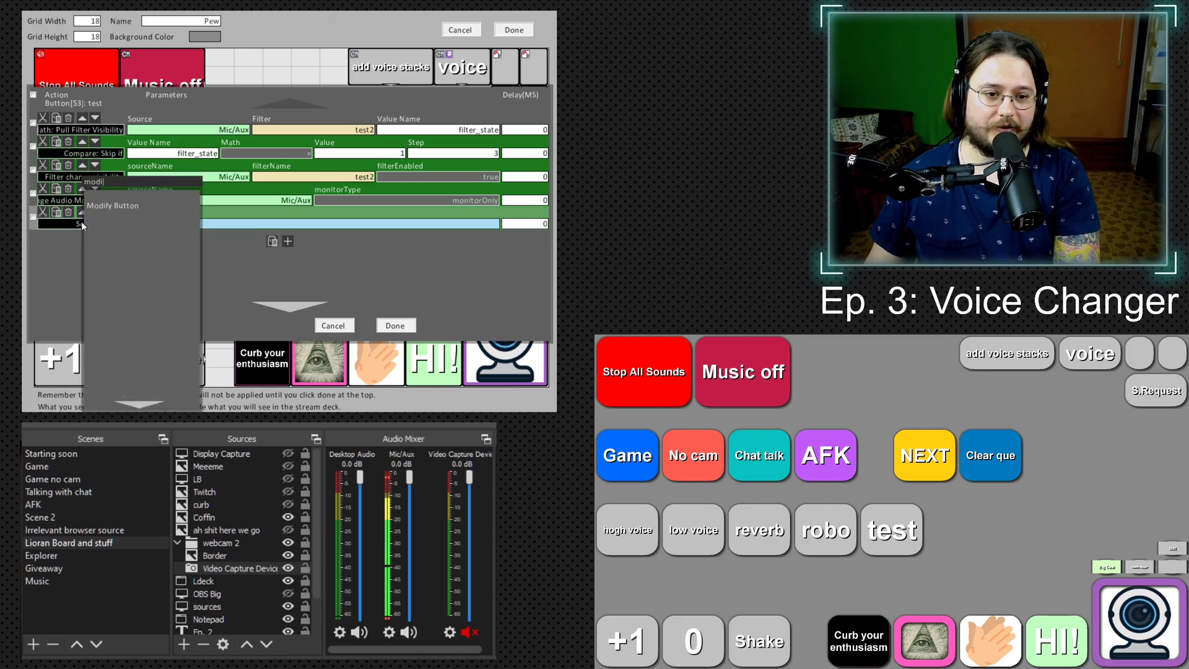
click(95, 222)
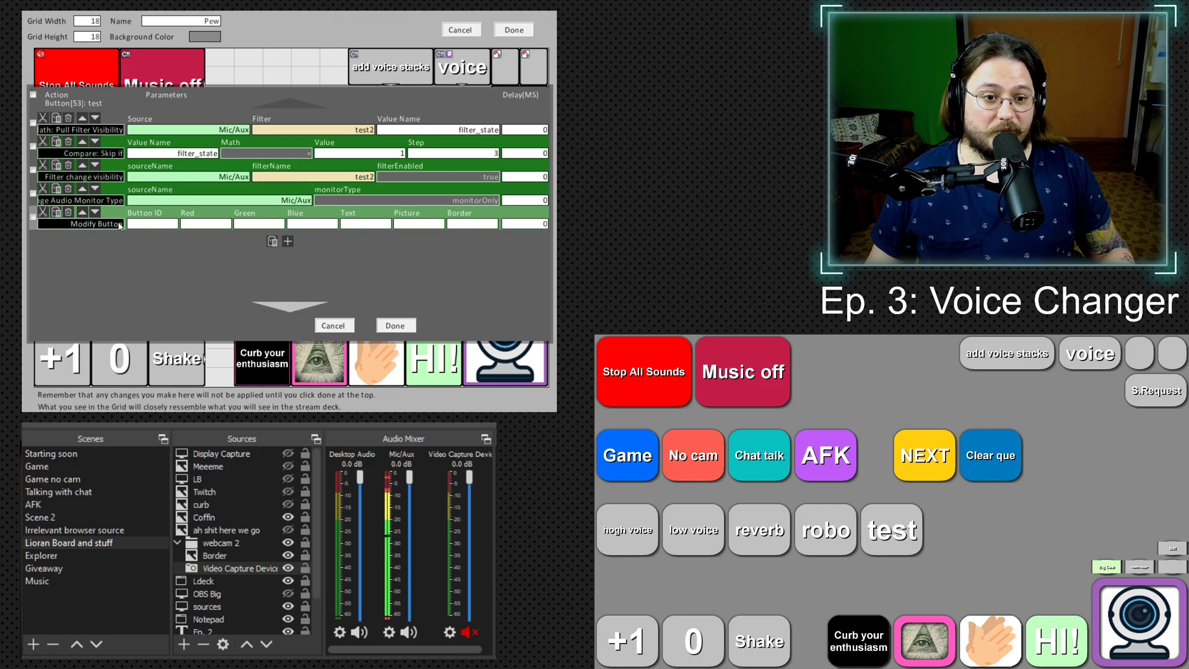
Copy the test button's ID from the deck grid and paste it as Button ID 53 in the Modify Button command
click(291, 289)
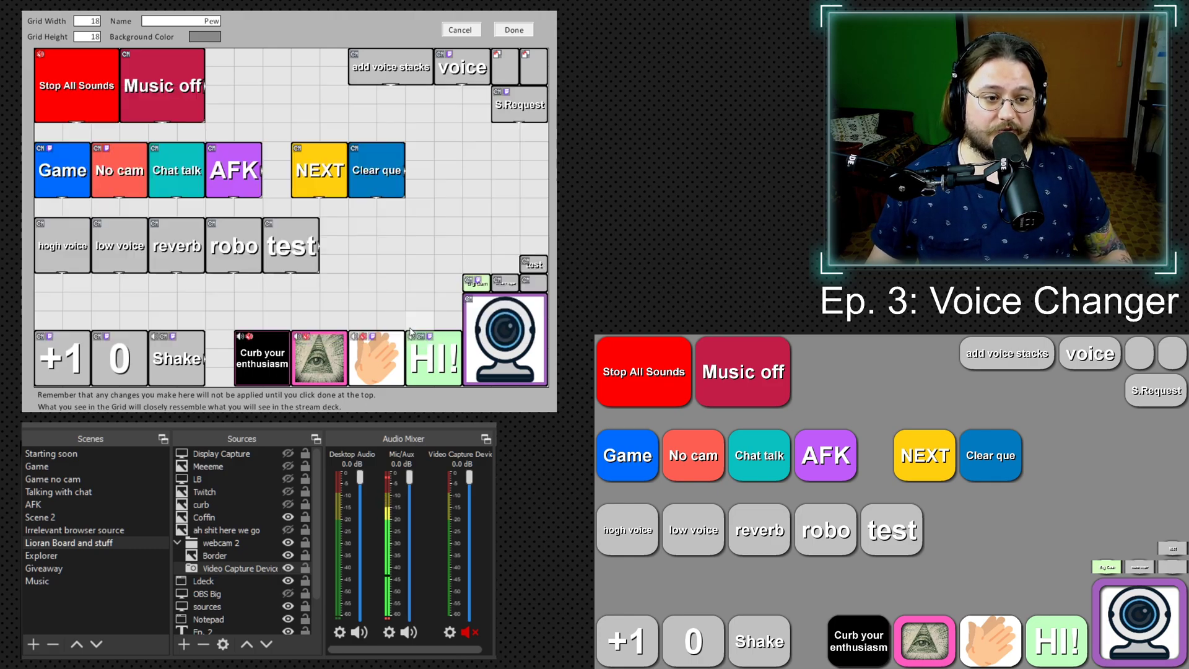
right_click(301, 255)
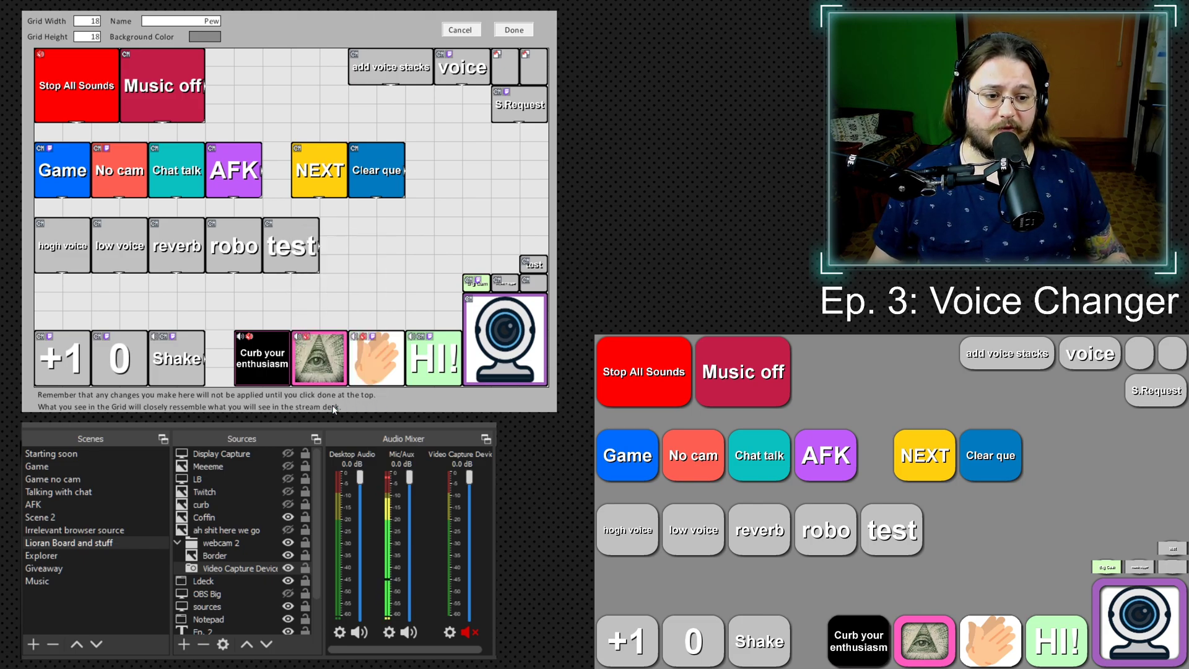
right_click(286, 251)
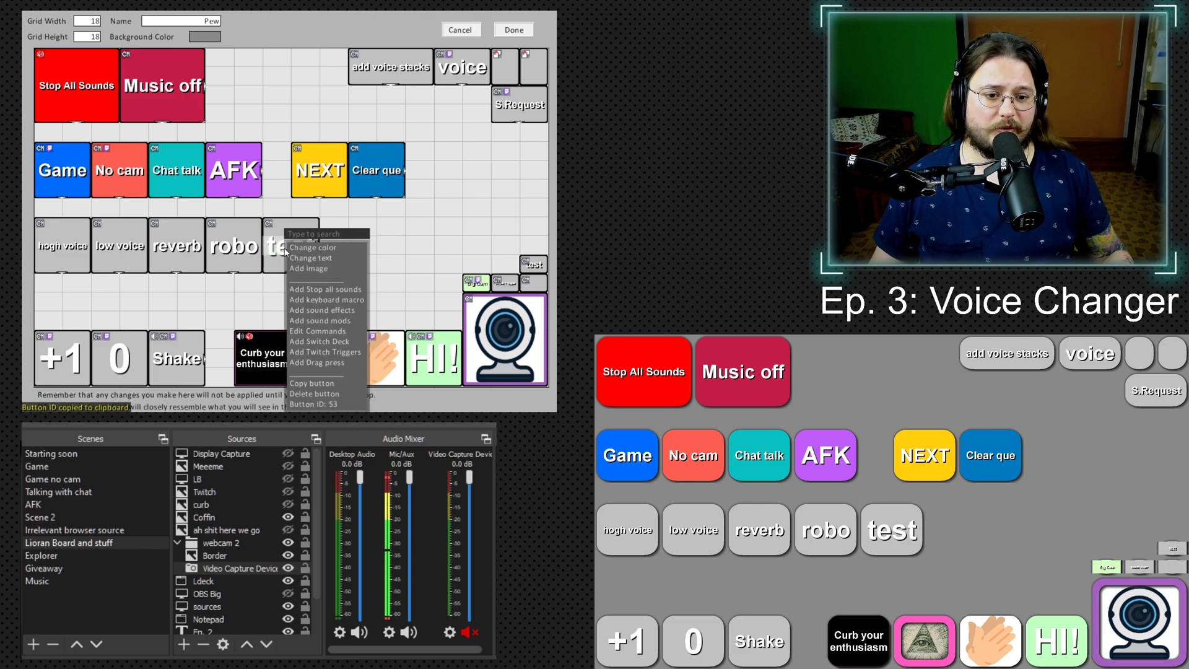
click(317, 332)
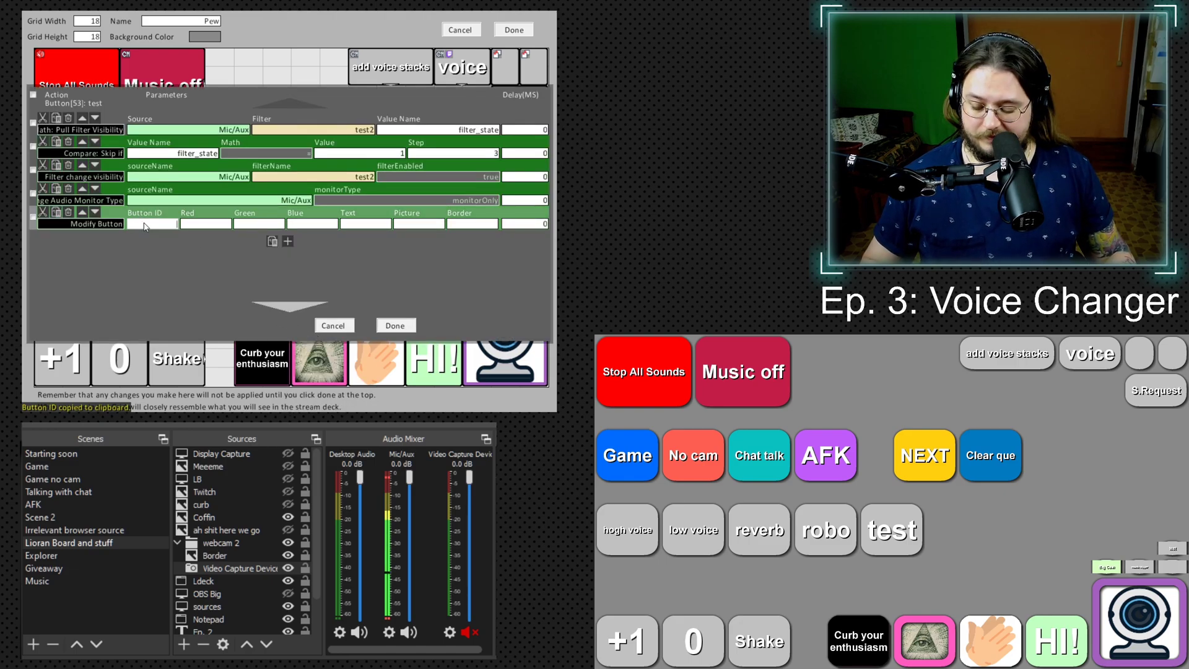
click(145, 224)
key(ctrl+v)
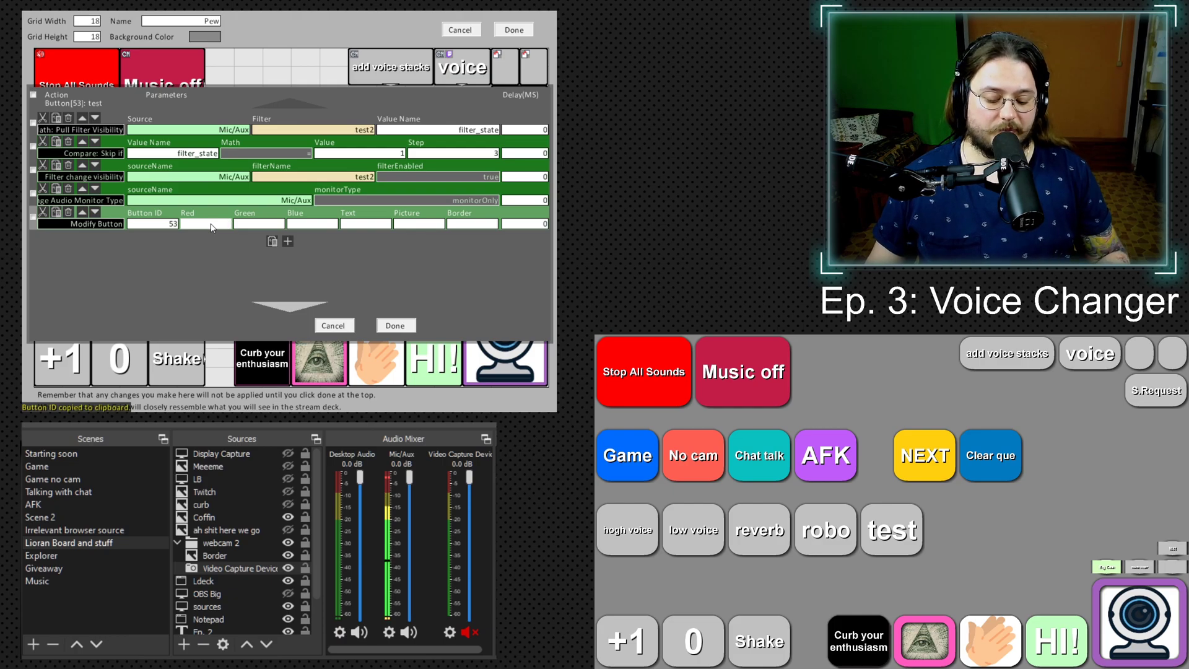
Set the Modify Button colour to red 0, green 255 and blue 0
text(0)
key(Tab)
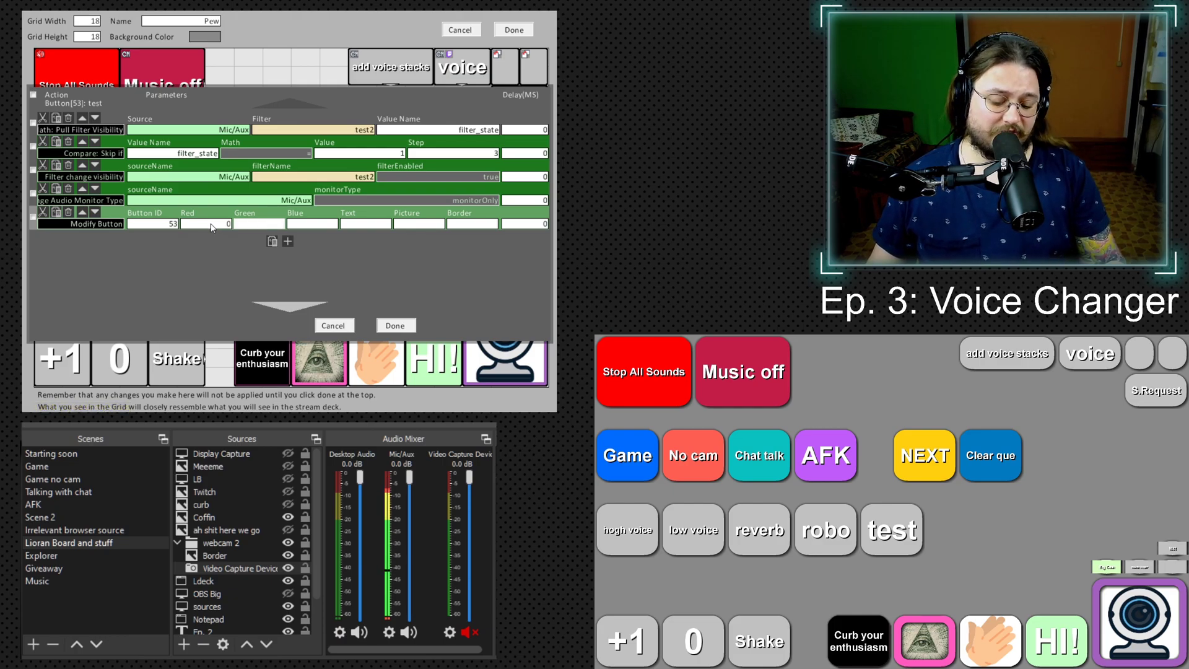
text(255)
key(Tab)
text(0)
key(Tab)
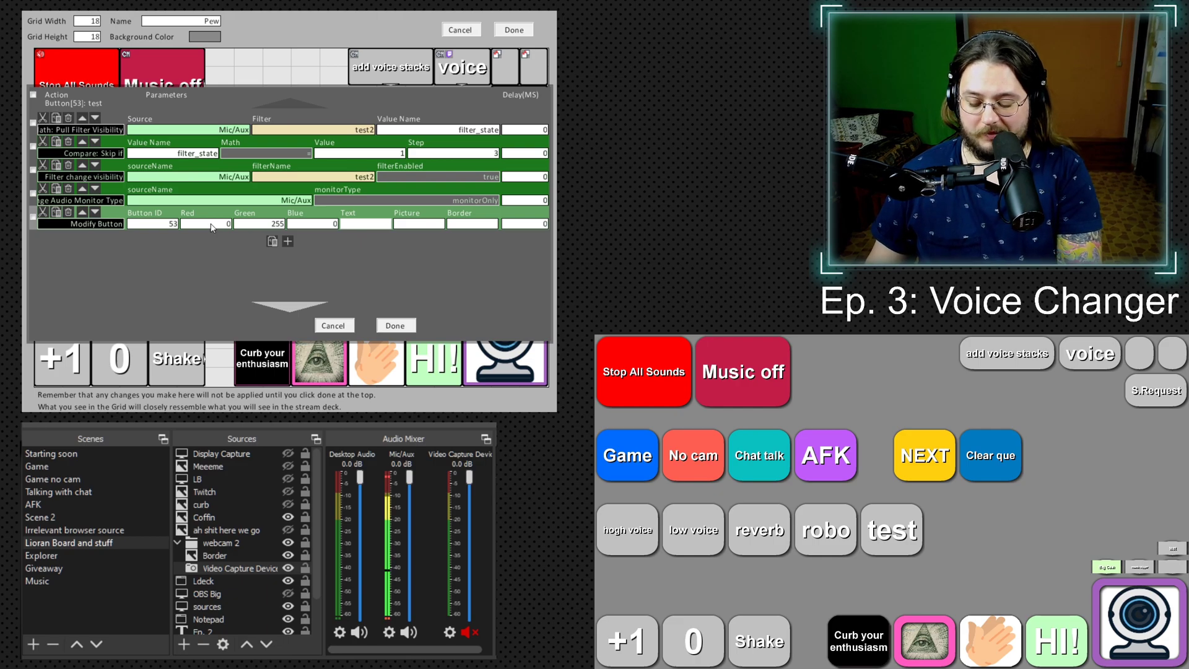
text(IS ON)
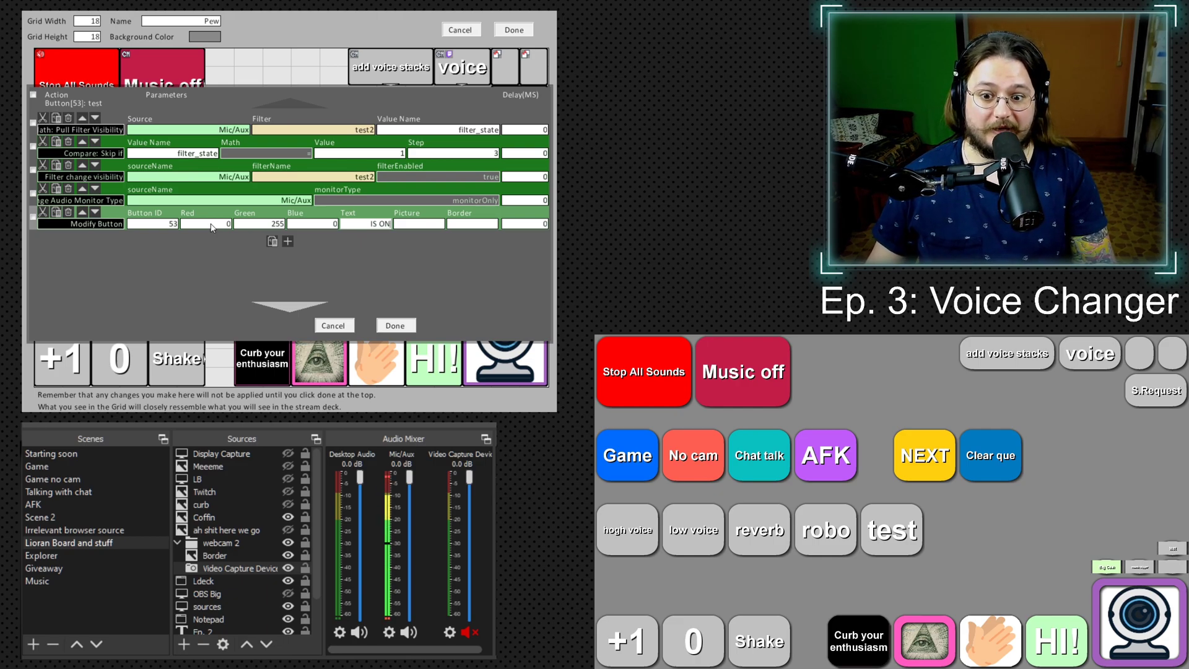
key(BackSpace)
key(BackSpace)
key(BackSpace)
key(BackSpace)
key(BackSpace)
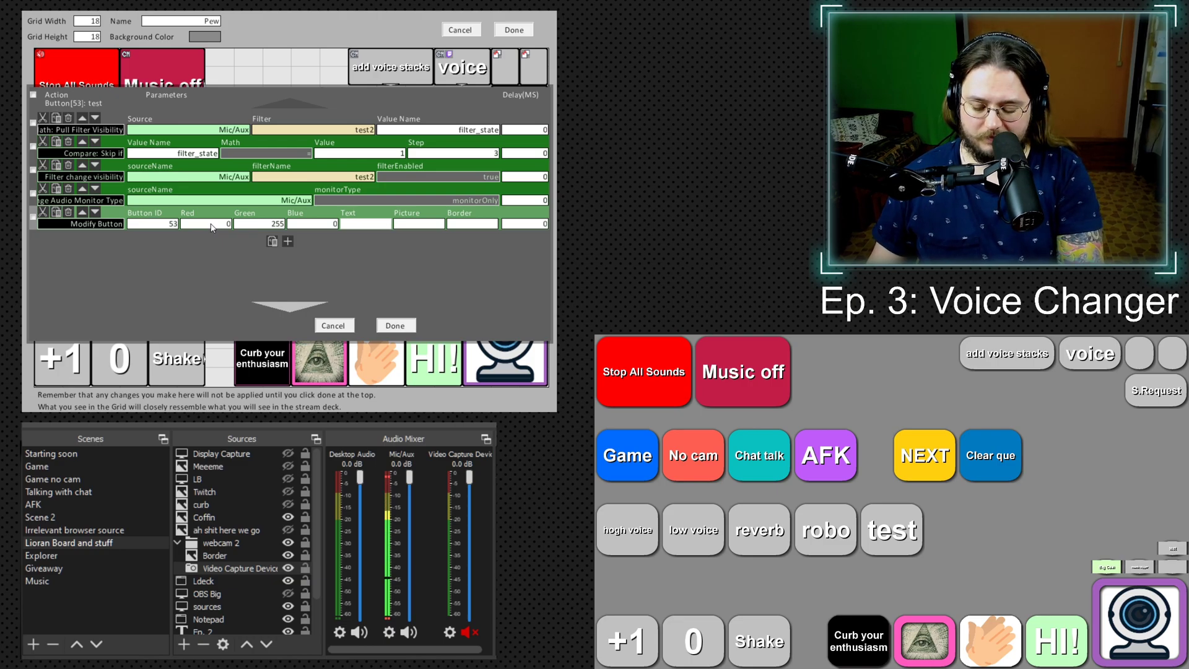
Set the Modify Button command's text to notext
text(notext)
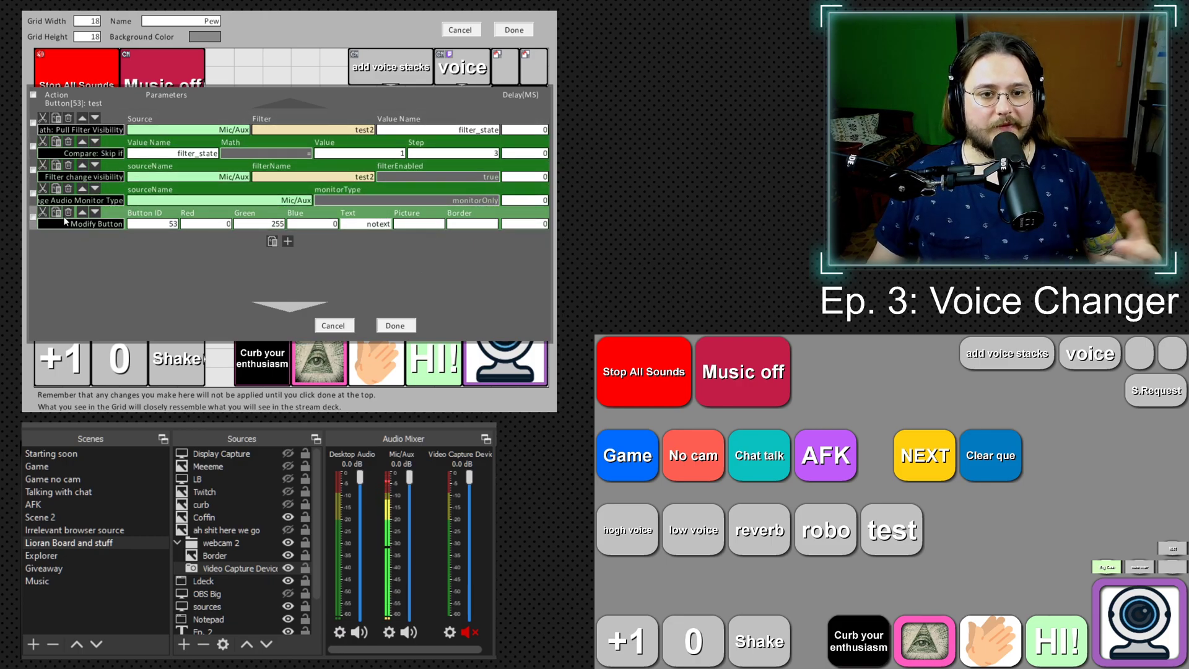
Copy the Compare, filter visibility, audio monitor and Modify Button commands together and paste them at the end of the list
click(32, 146)
click(33, 169)
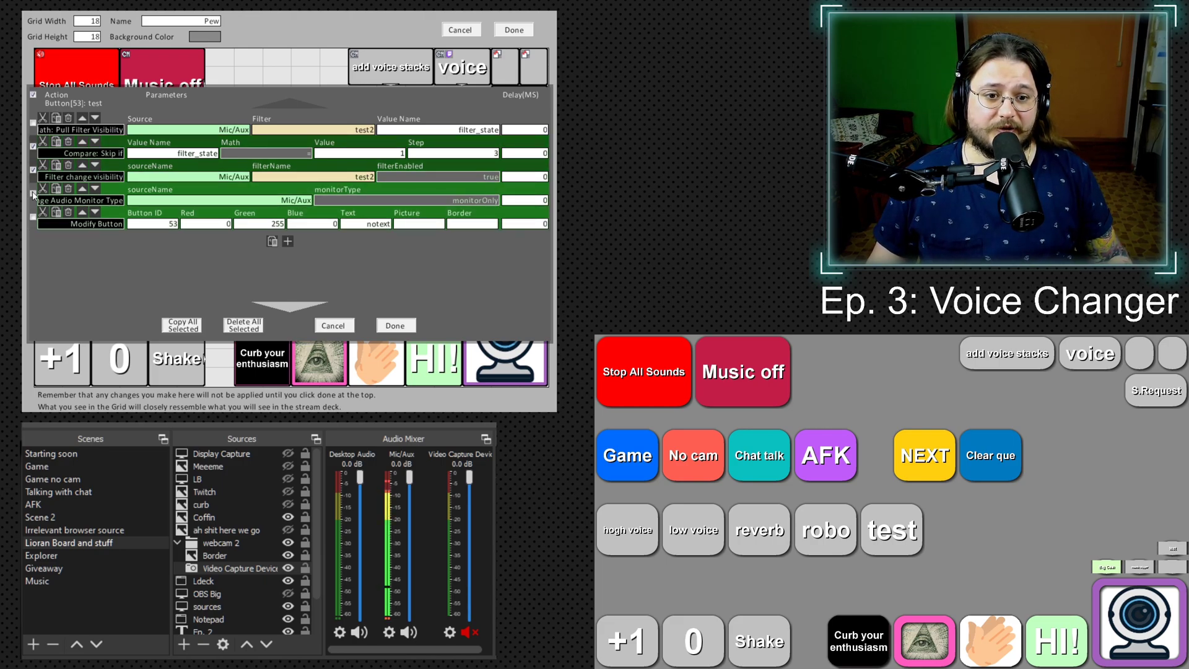
click(32, 192)
click(33, 216)
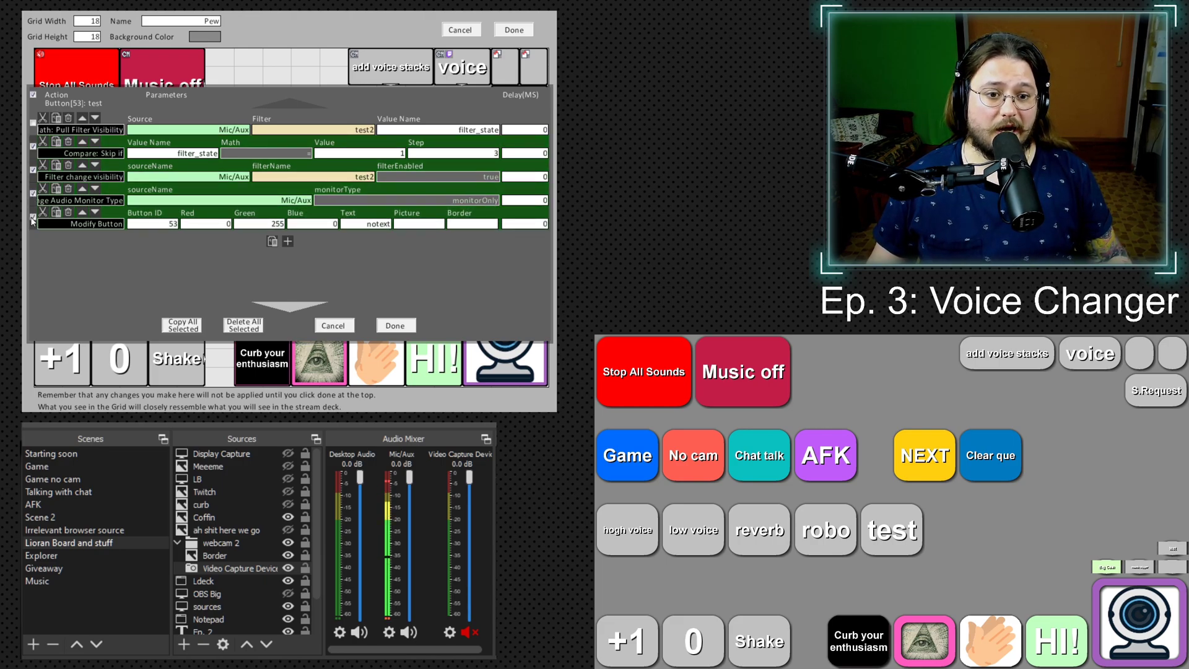
click(178, 326)
click(273, 241)
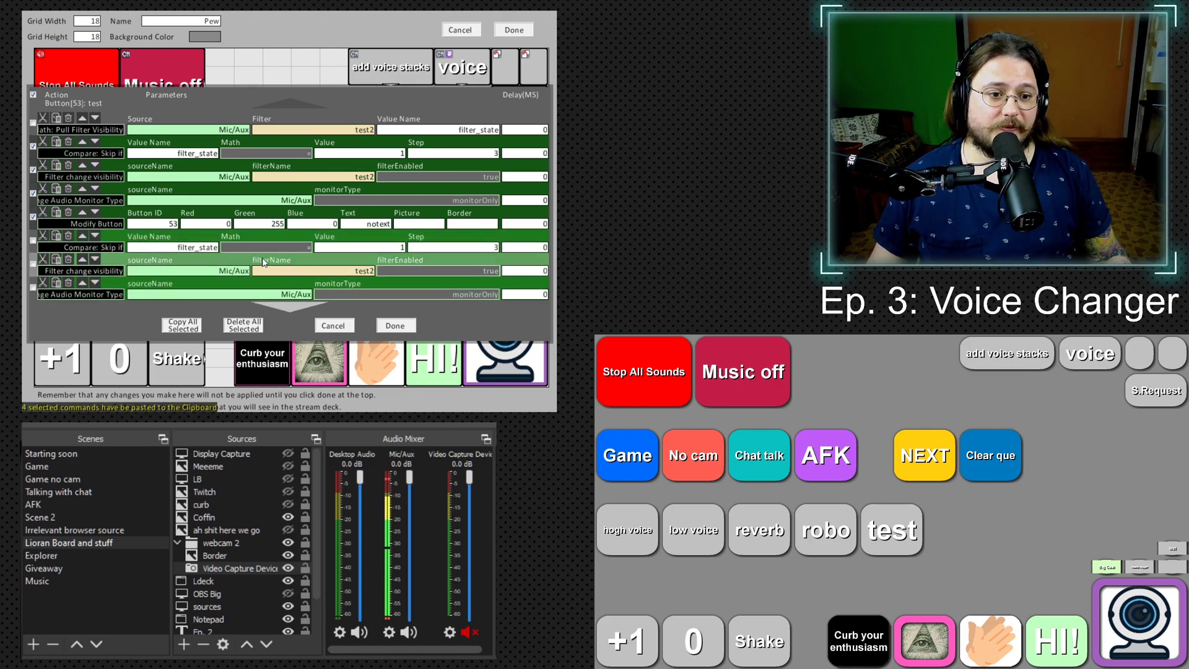
Set the comparison value of the pasted Compare command to 0
double_click(396, 247)
text(0)
scroll(212, 262, down, 1)
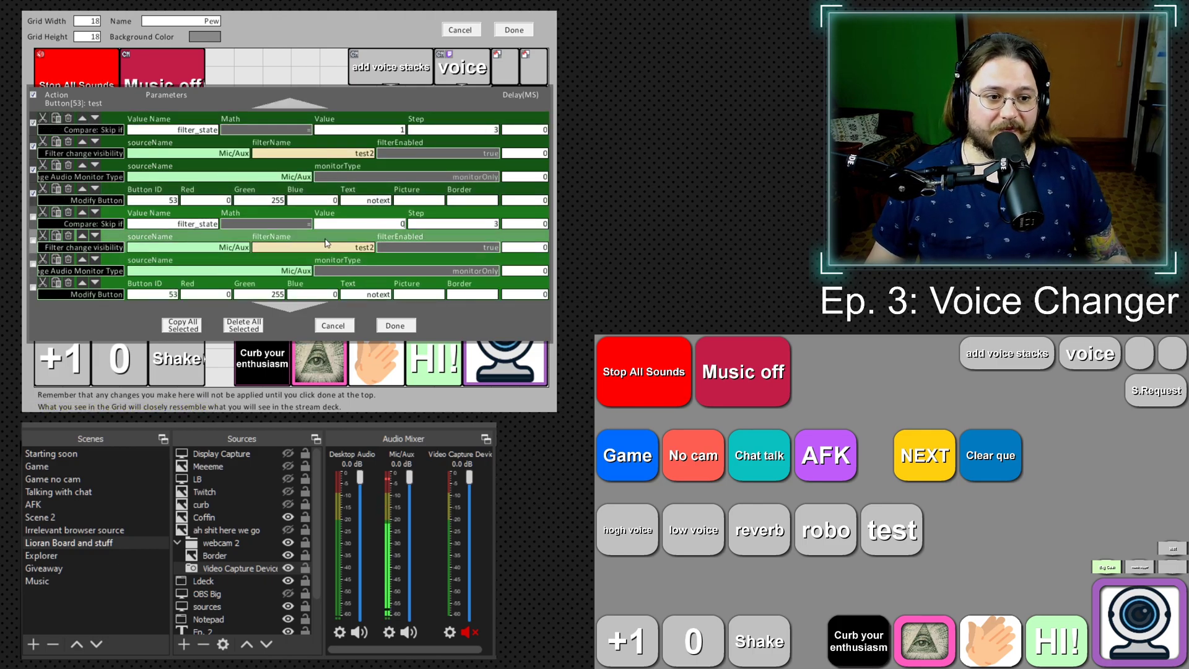
Set filterEnabled to false in the pasted filter visibility command and monitorType to none in the pasted audio monitor command
click(445, 246)
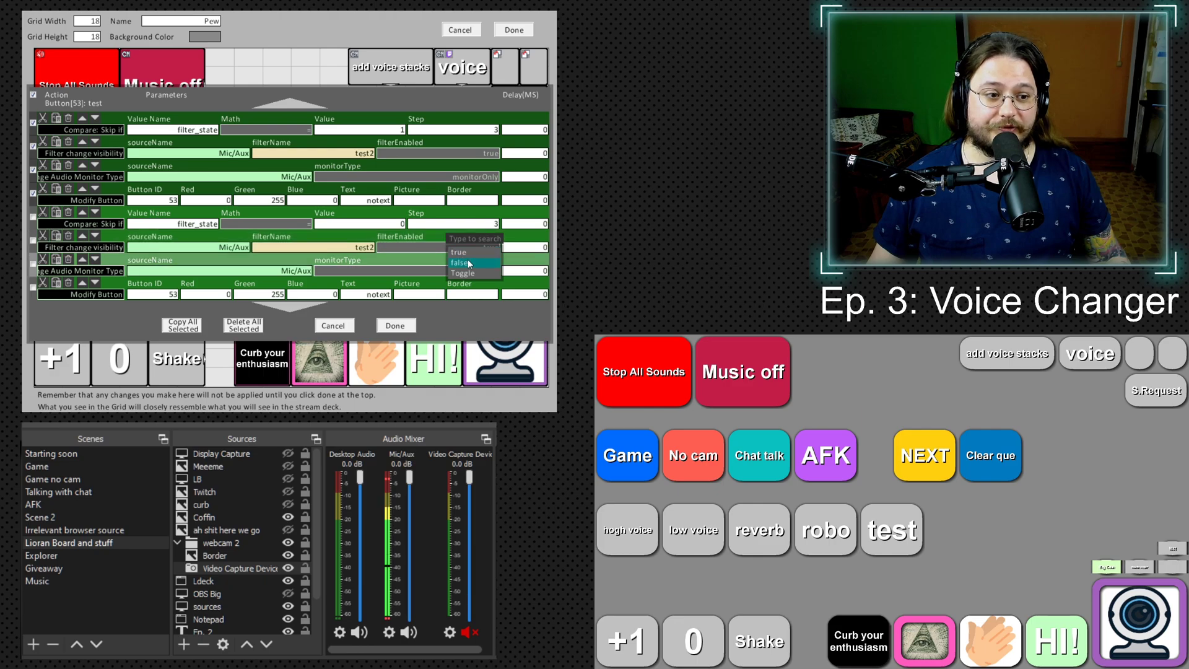
click(461, 263)
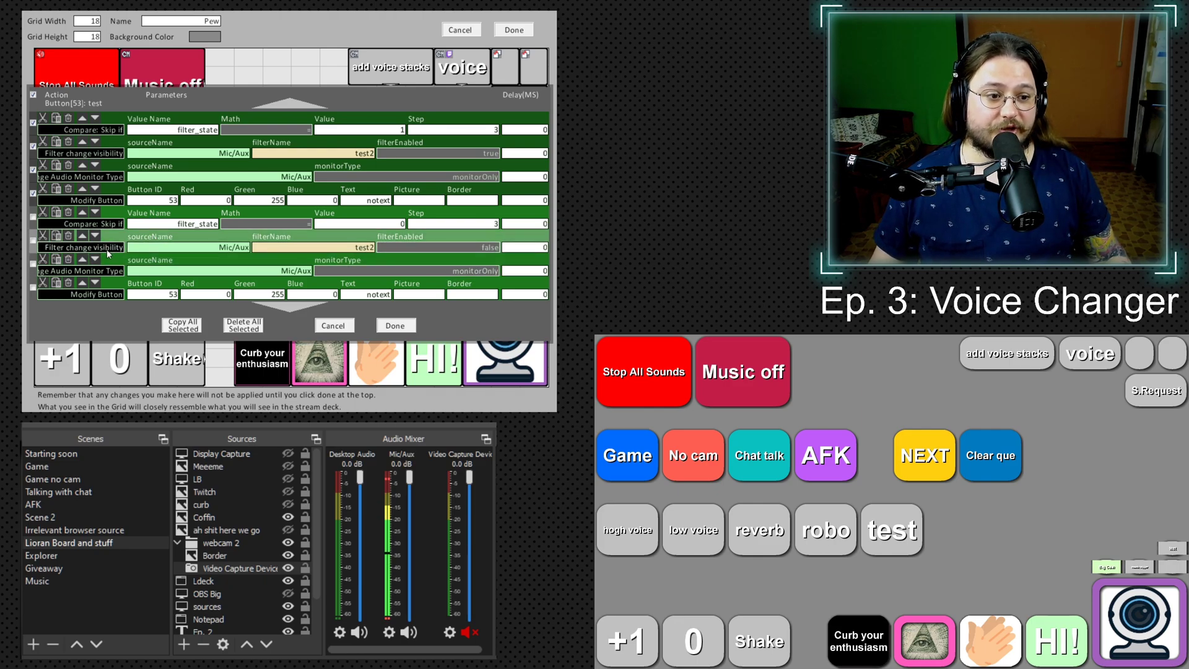
click(357, 270)
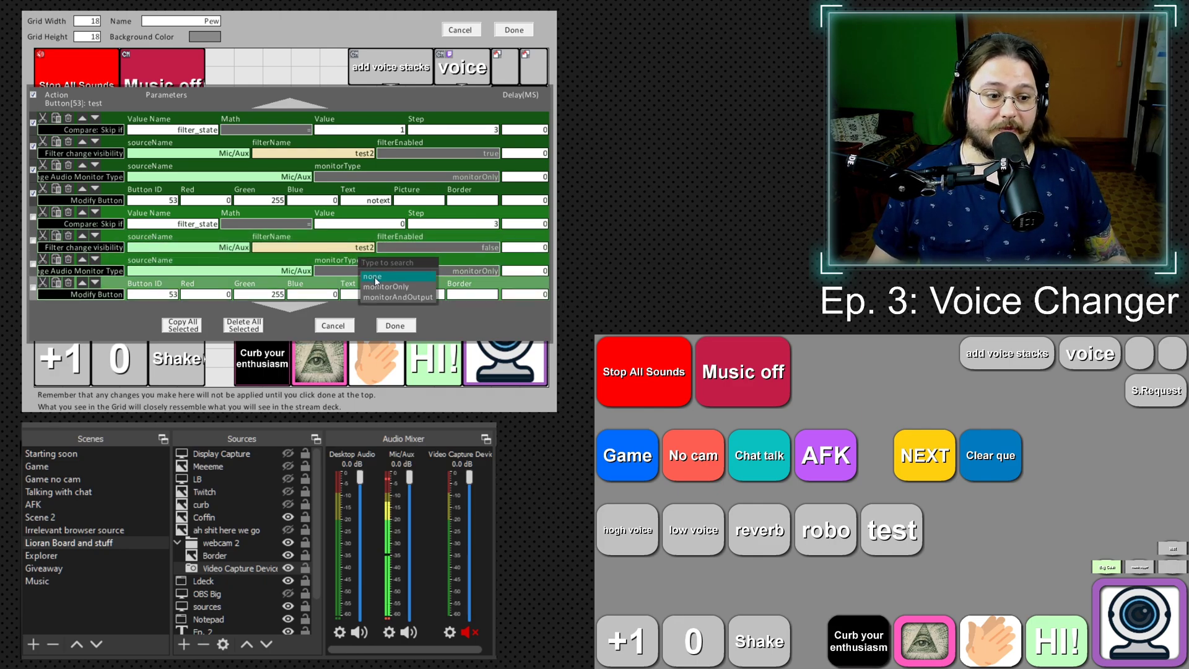
click(374, 277)
Set red, green and blue to -1 each in the pasted Modify Button command
scroll(356, 251, down, 1)
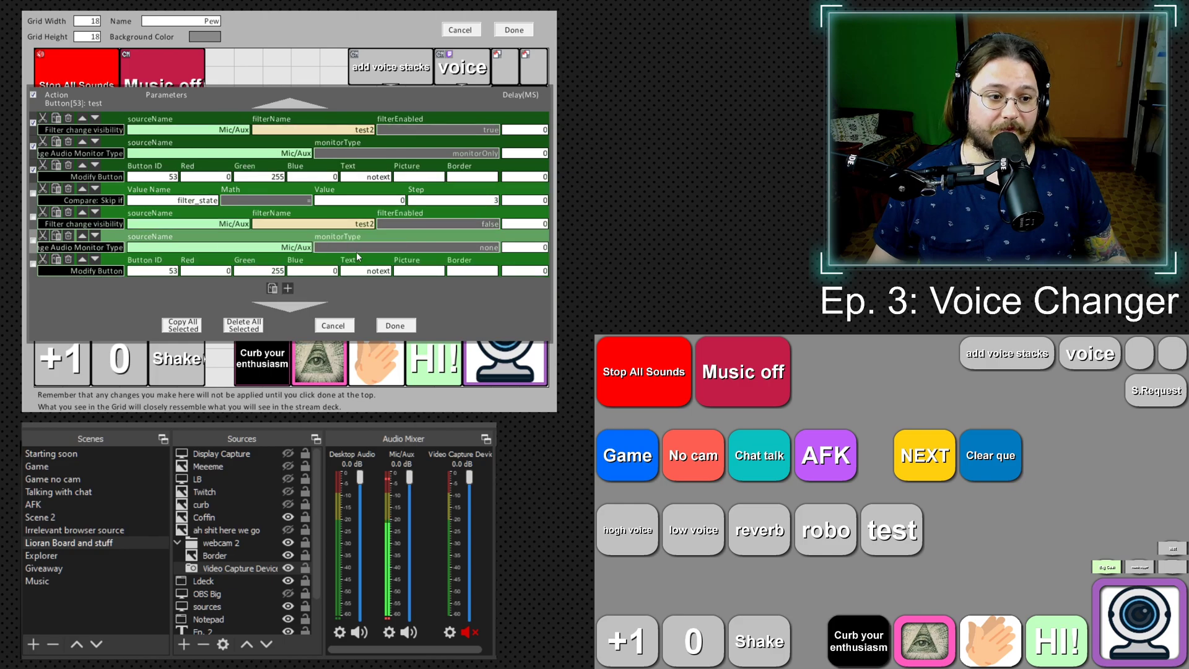
click(208, 272)
key(BackSpace)
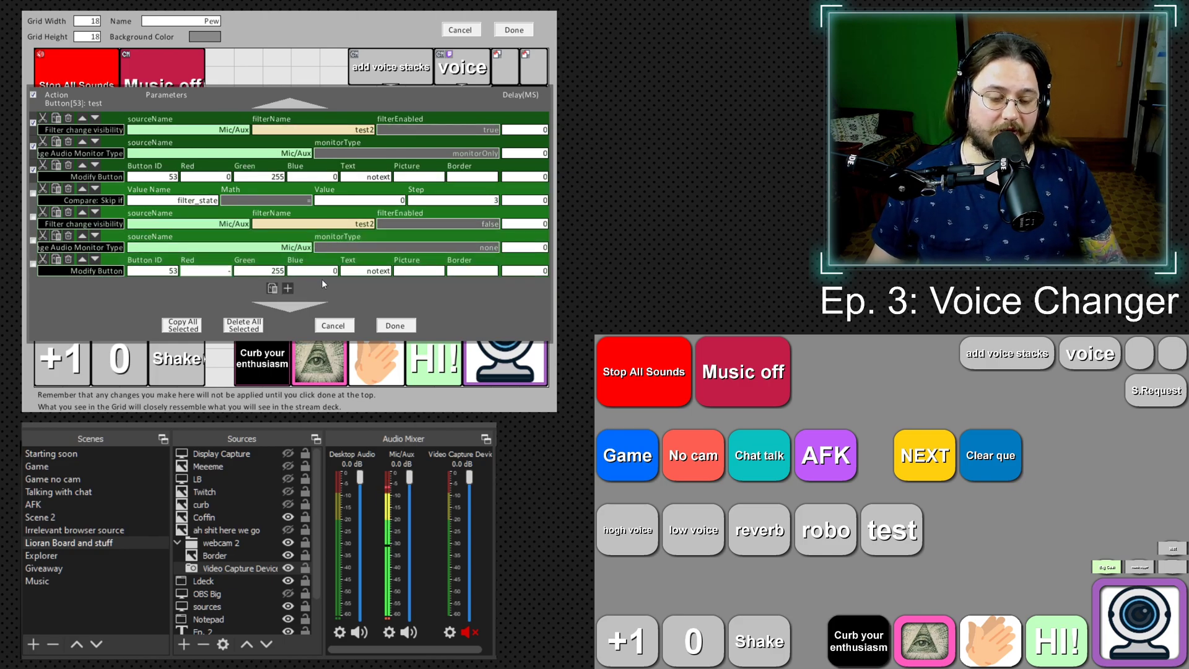
text(-1)
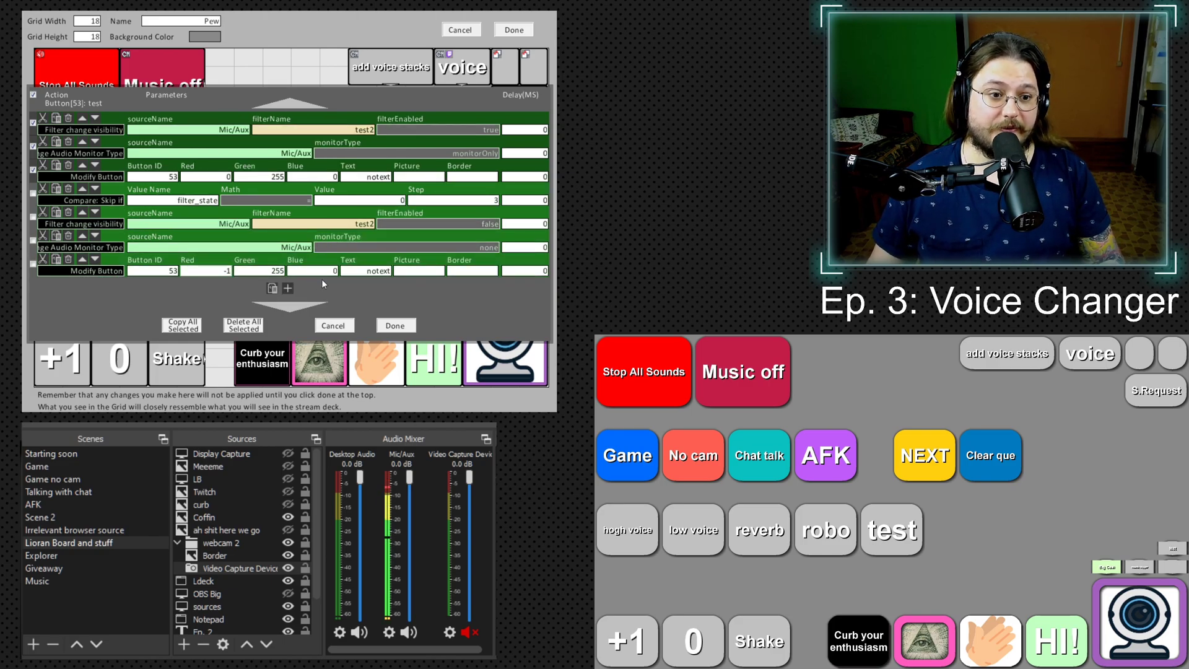
click(267, 273)
key(BackSpace)
text(-1)
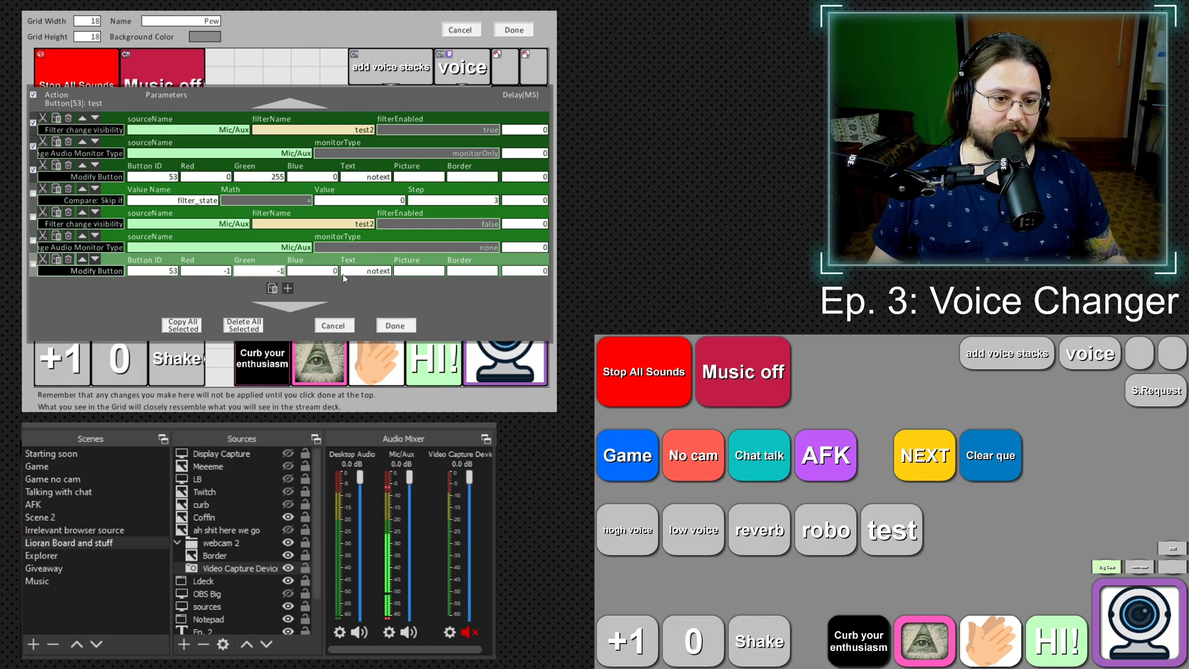
key(Tab)
text(-1)
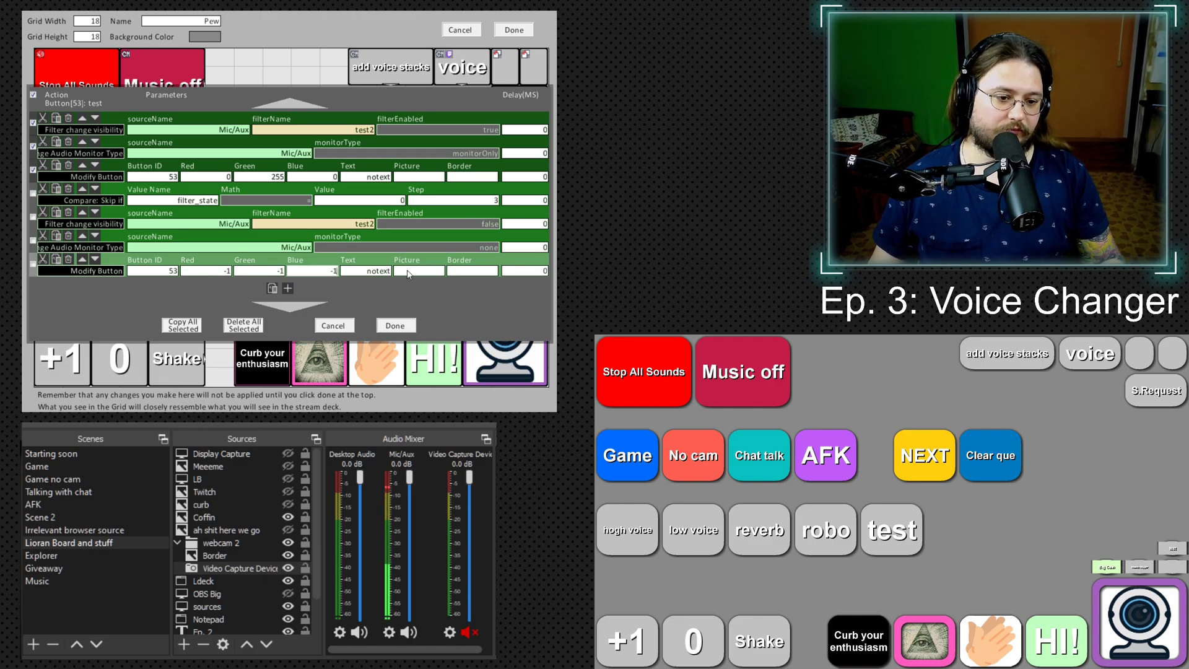
Save the test button's commands and apply the changes to the Pew deck
scroll(405, 274, down, 1)
click(396, 325)
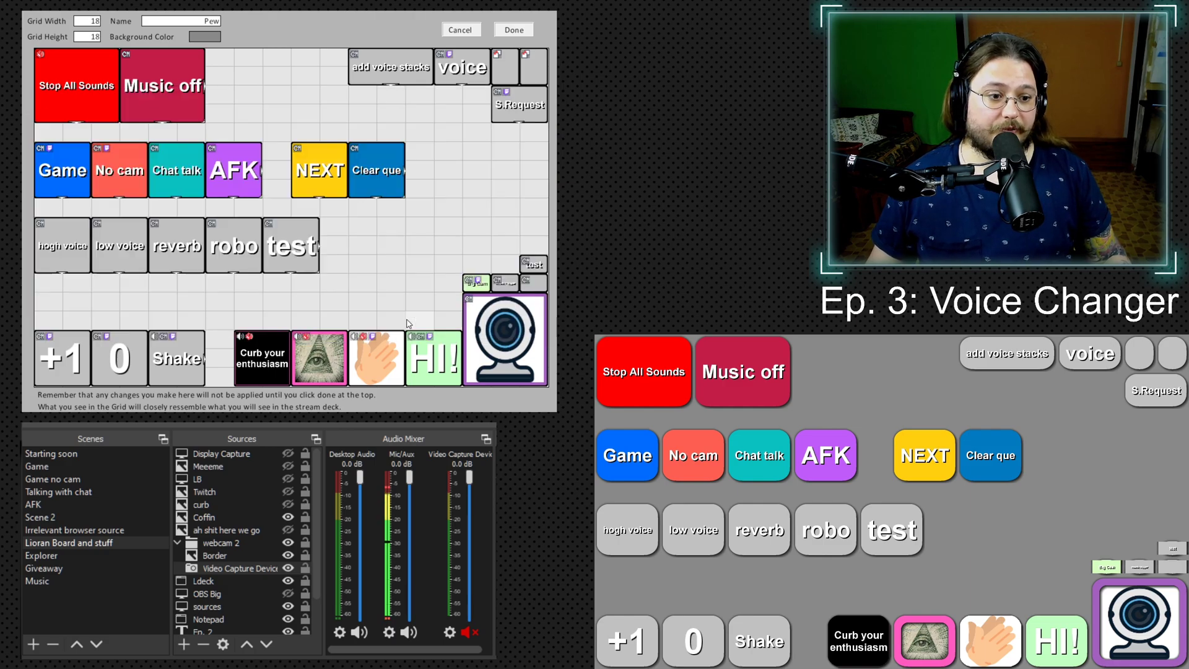
click(519, 31)
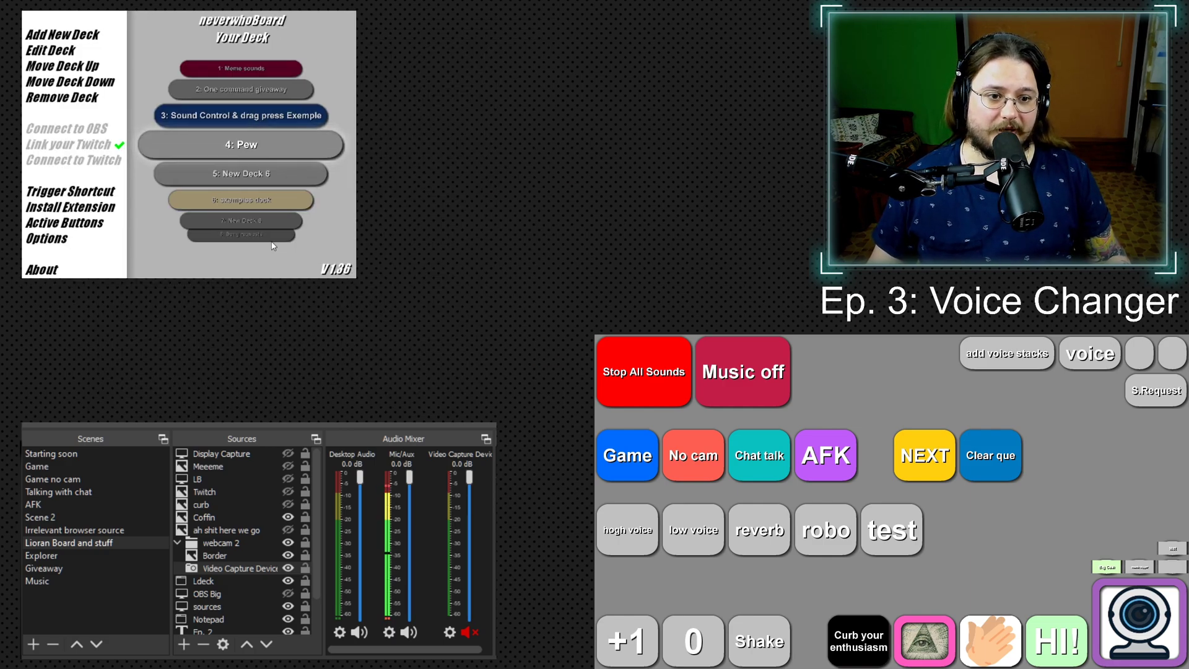
Trigger the test button on the stream deck, then check the test2 filter among the Mic/Aux filters in OBS
click(904, 530)
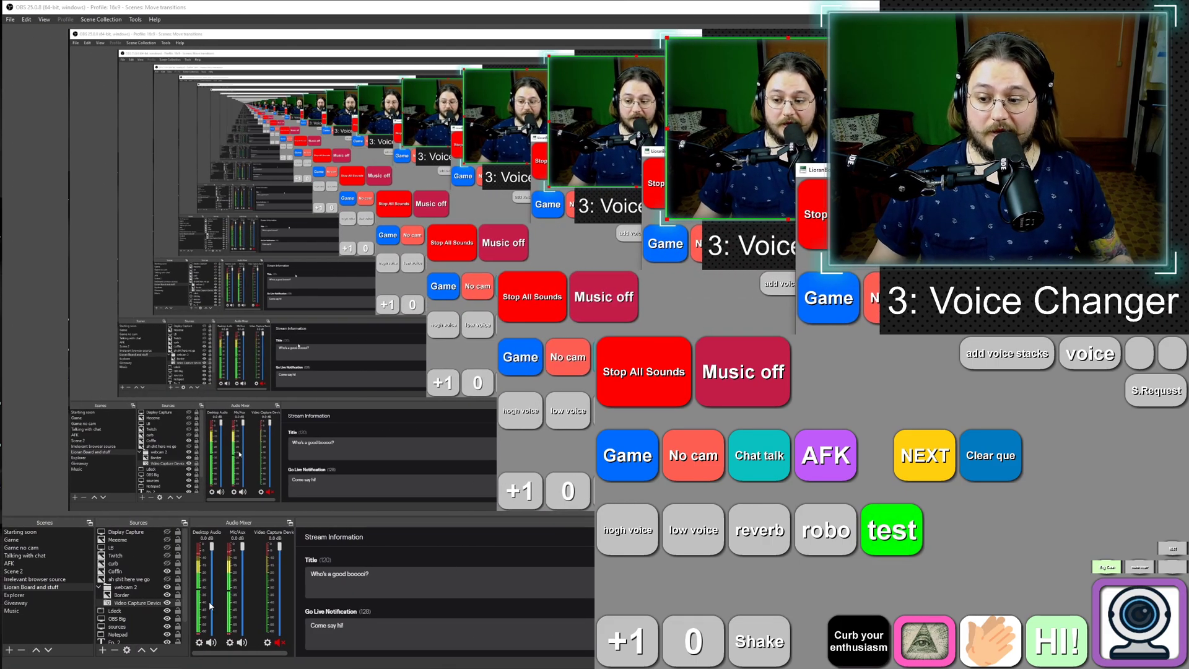
click(229, 642)
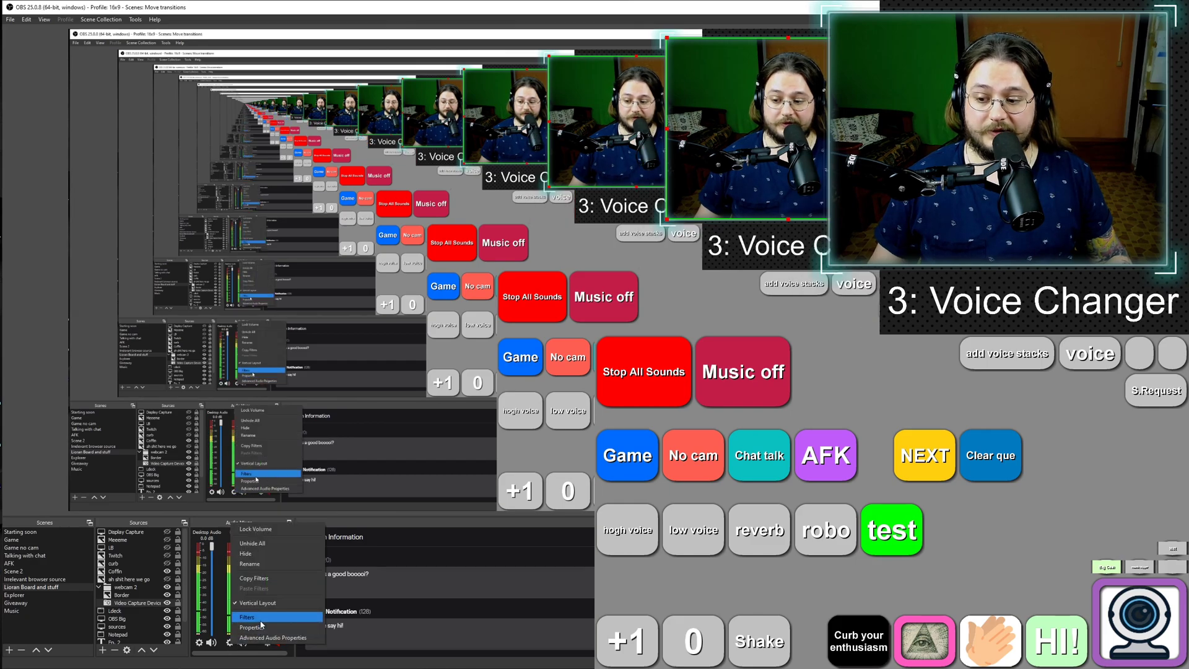
click(262, 619)
click(382, 239)
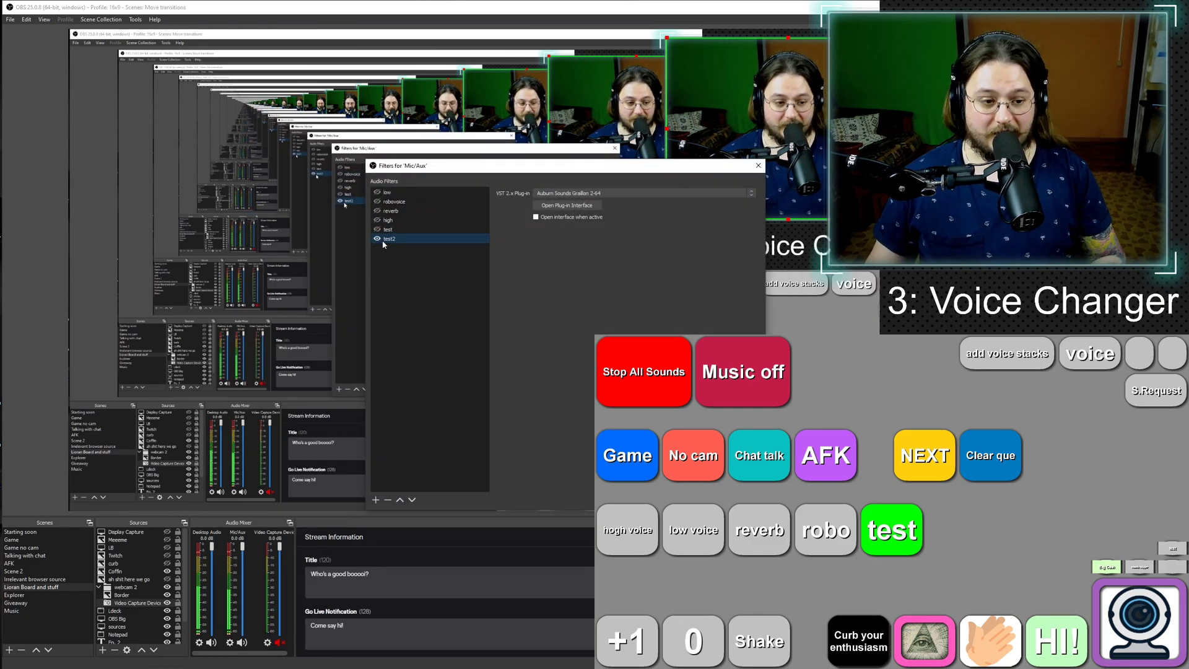
Switch the test button off while watching the test2 filter, then close the Mic/Aux filters window
click(926, 520)
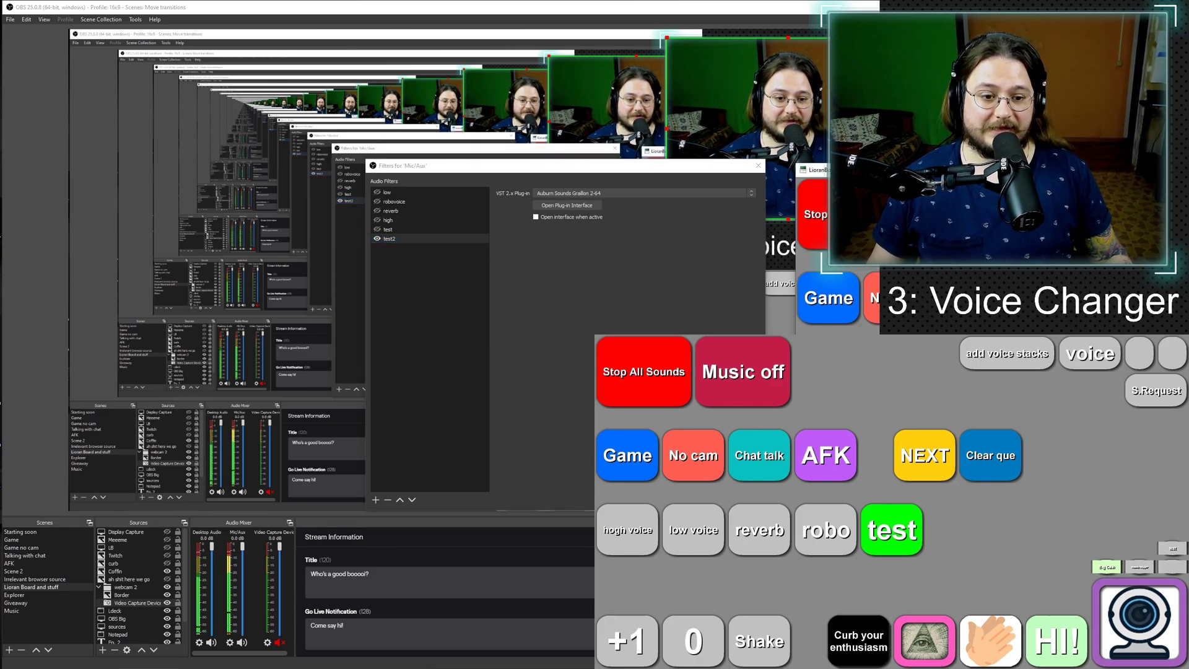
click(918, 525)
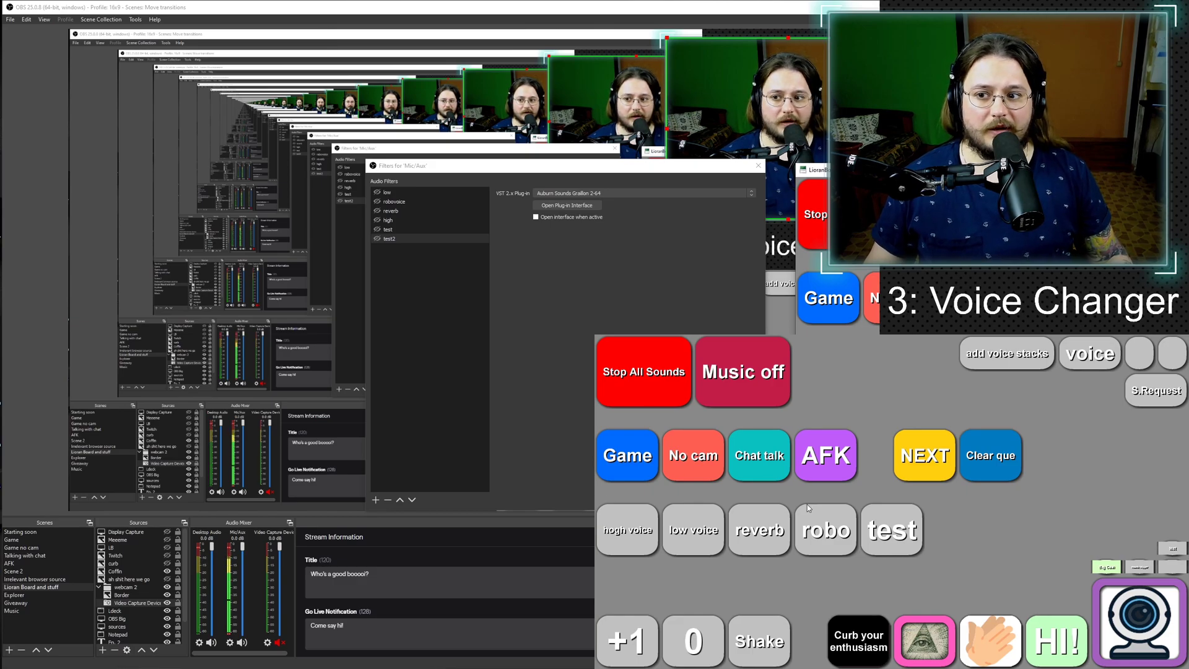
click(759, 166)
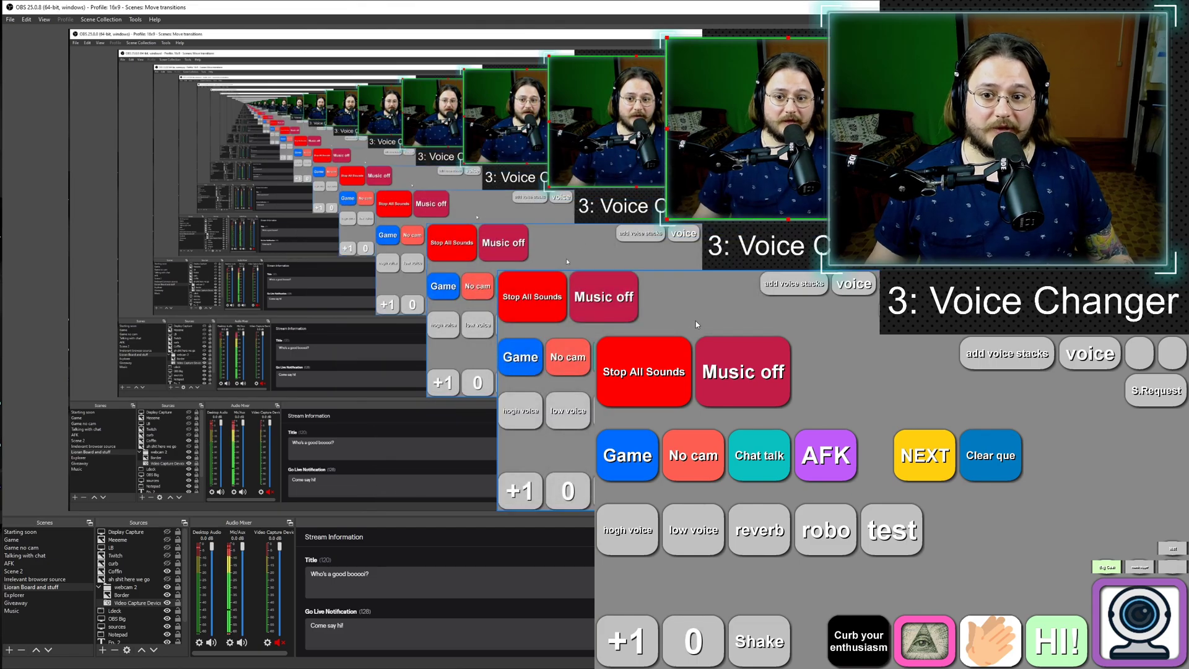
Try the robo and low voice buttons by switching each one on and off
click(803, 544)
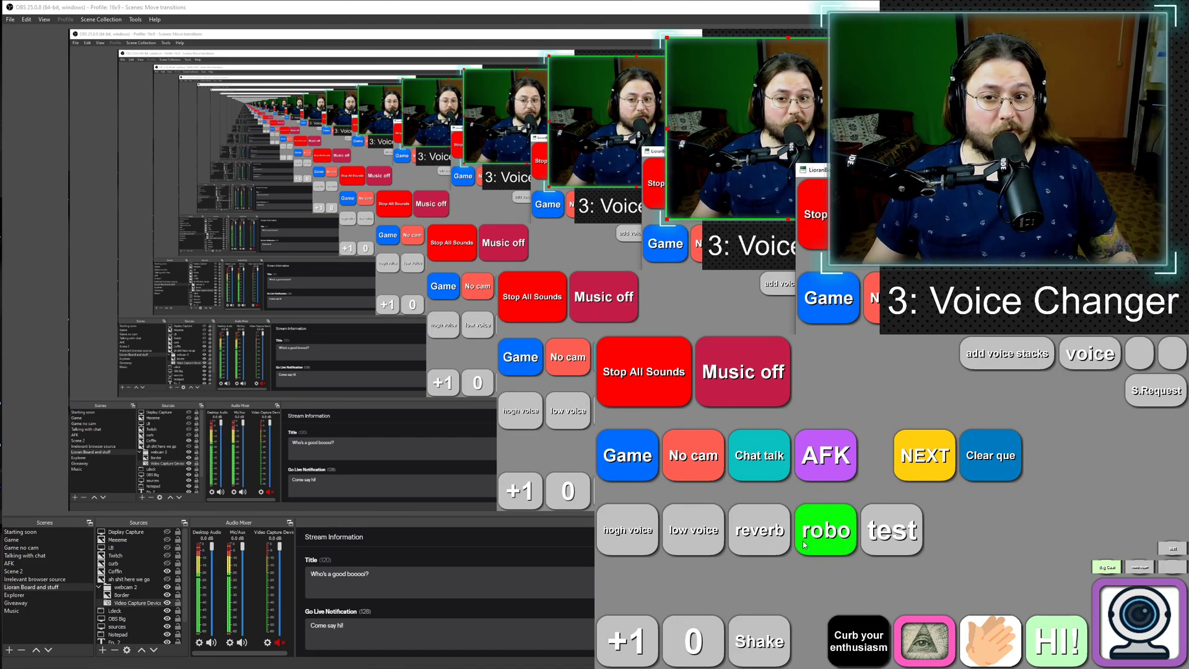
click(803, 544)
click(697, 536)
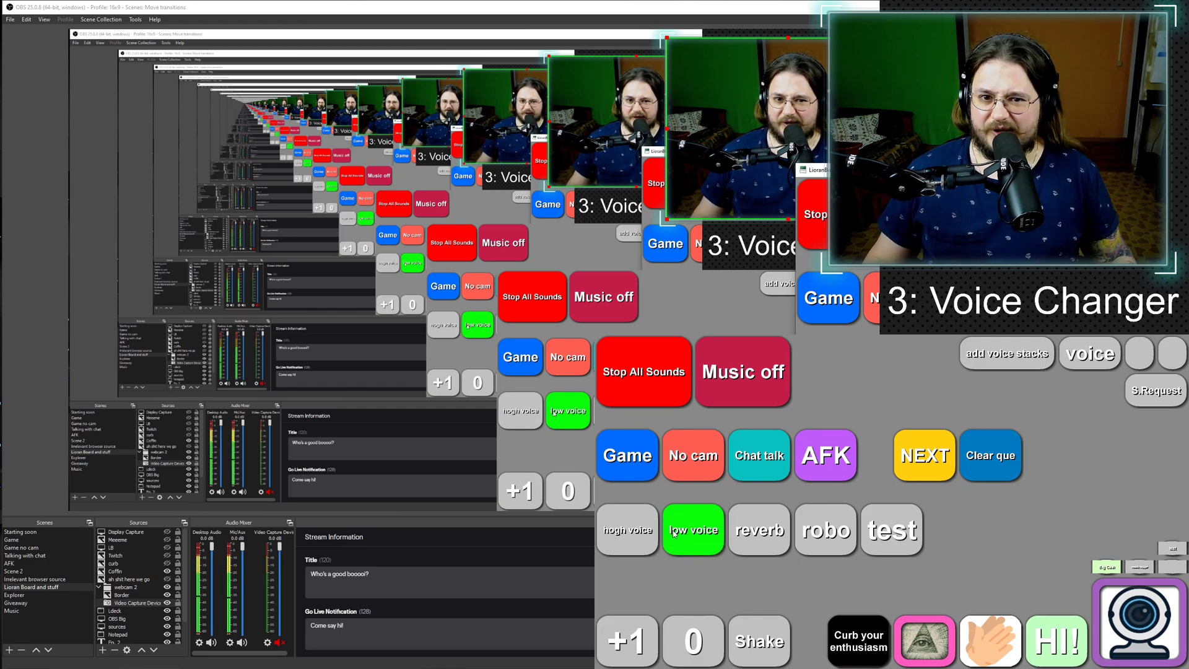
click(673, 533)
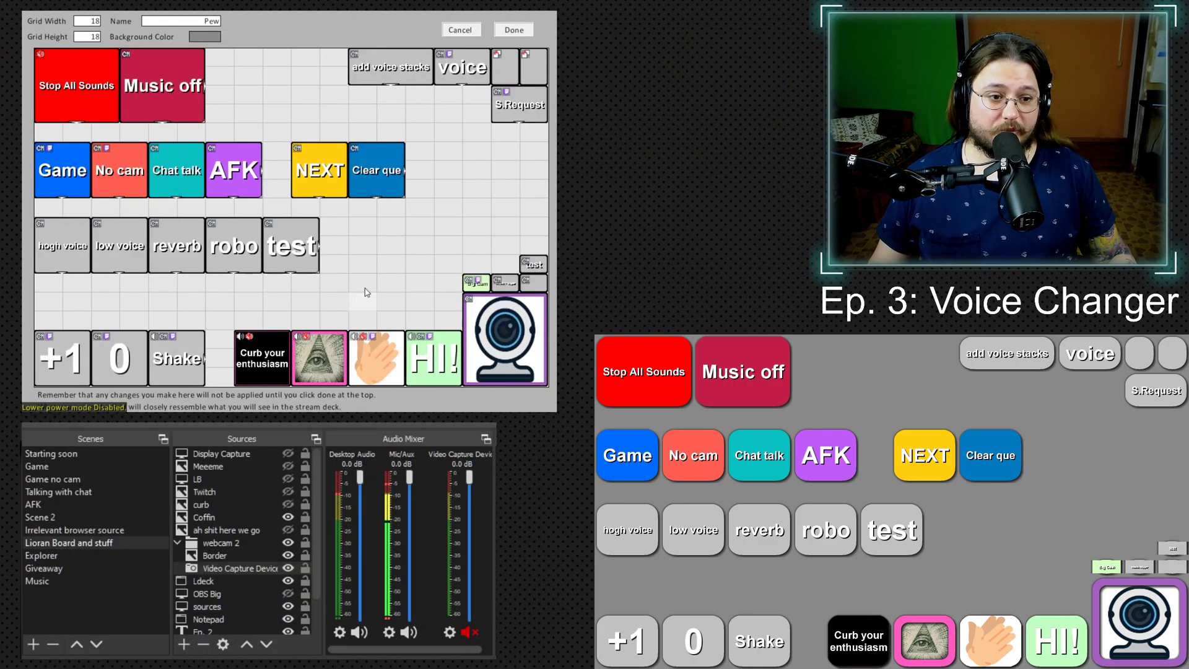
Create a button in the Pew deck grid beside test, enlarge it to match its neighbours and label it low voice trigger
right_click(369, 231)
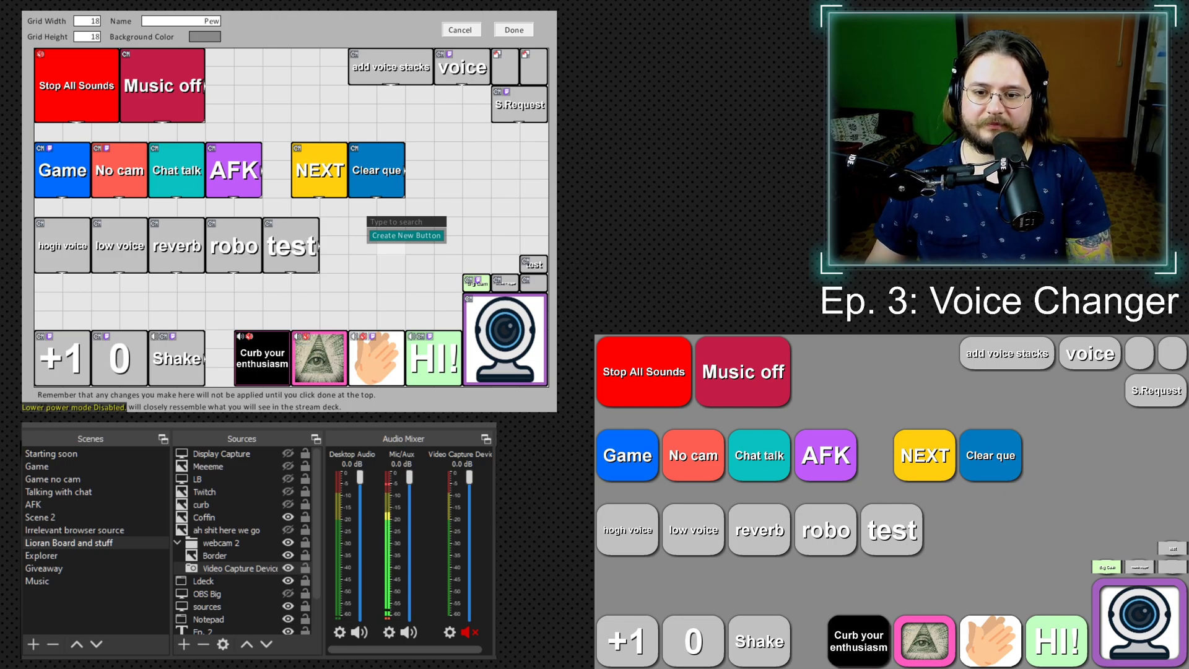
key(Return)
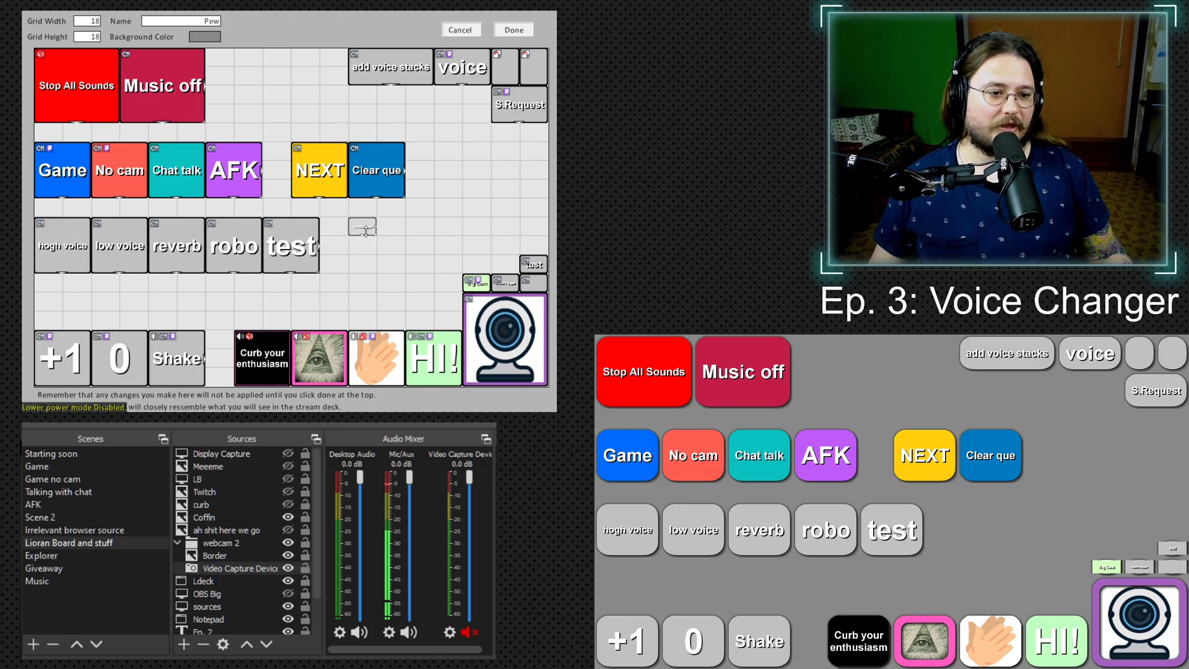
drag(365, 234, 391, 248)
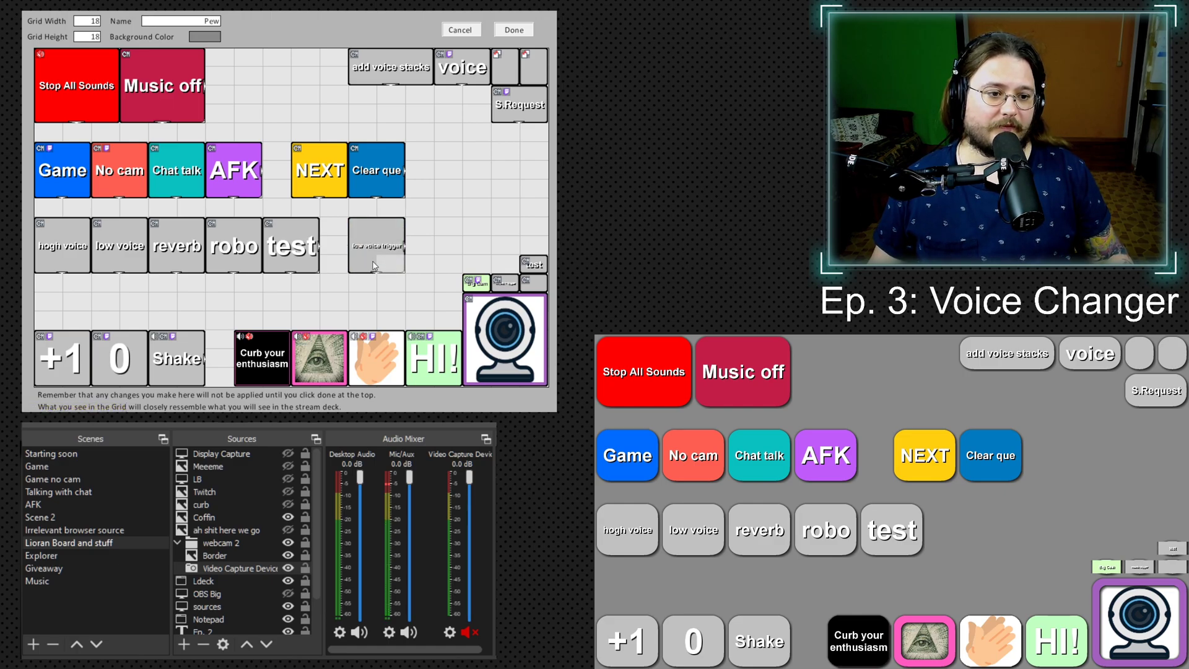
Add a Filter Change Visibility command to the low voice trigger button
right_click(370, 247)
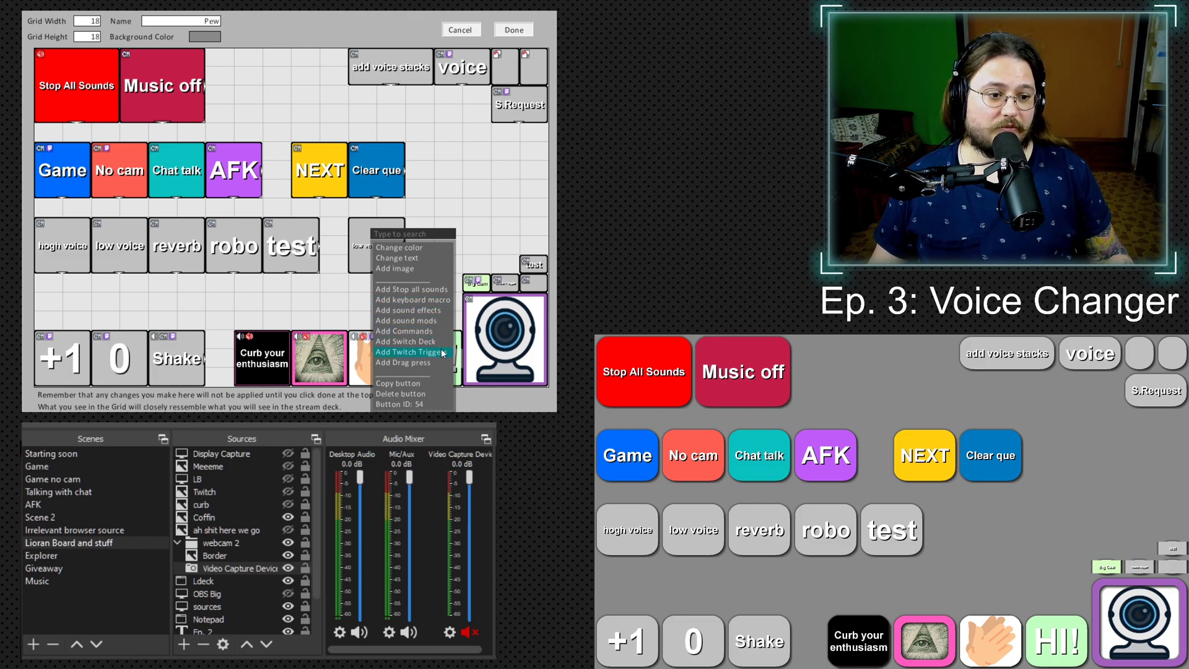
click(430, 330)
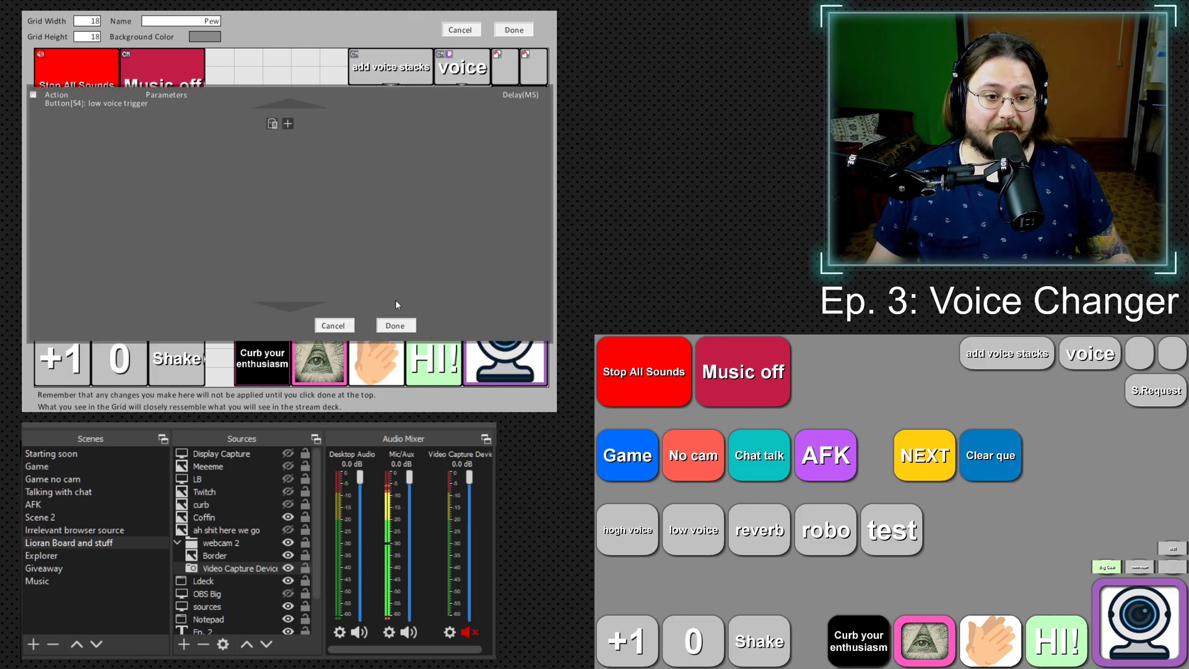
click(285, 127)
click(96, 130)
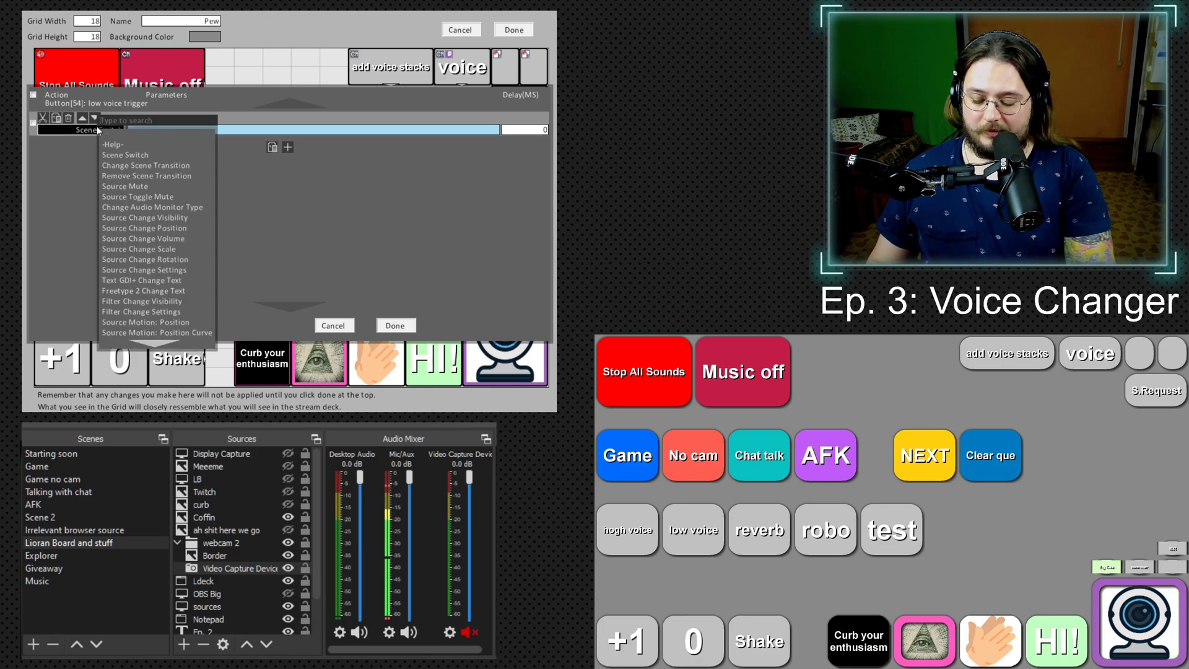
text(change)
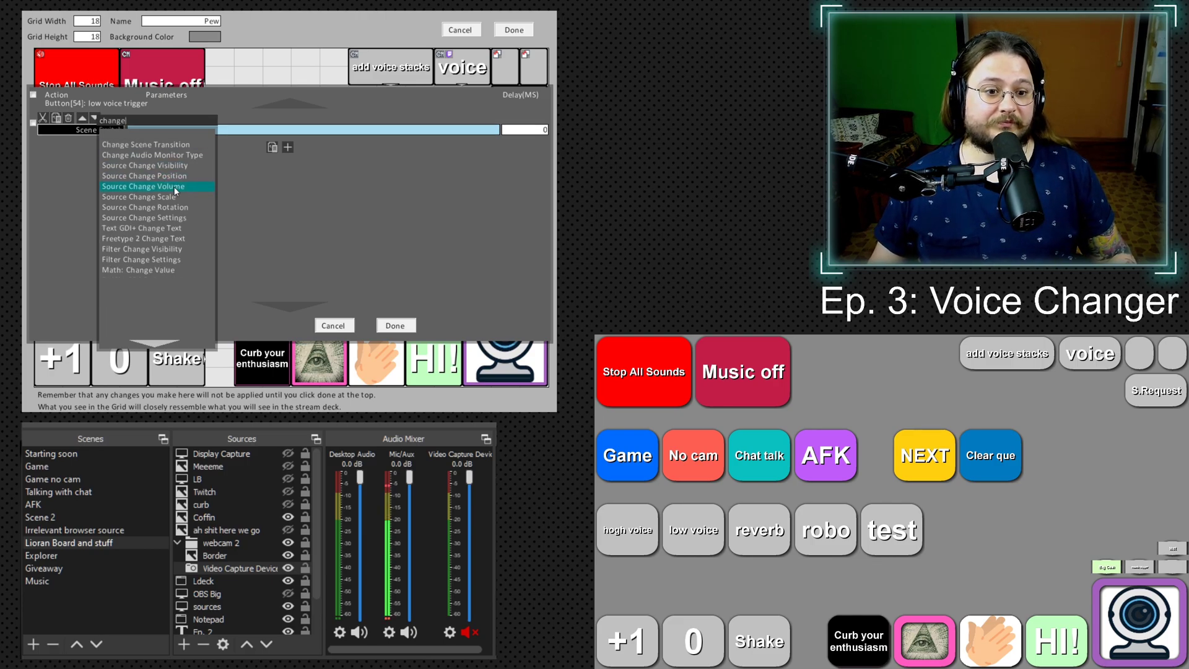
click(182, 249)
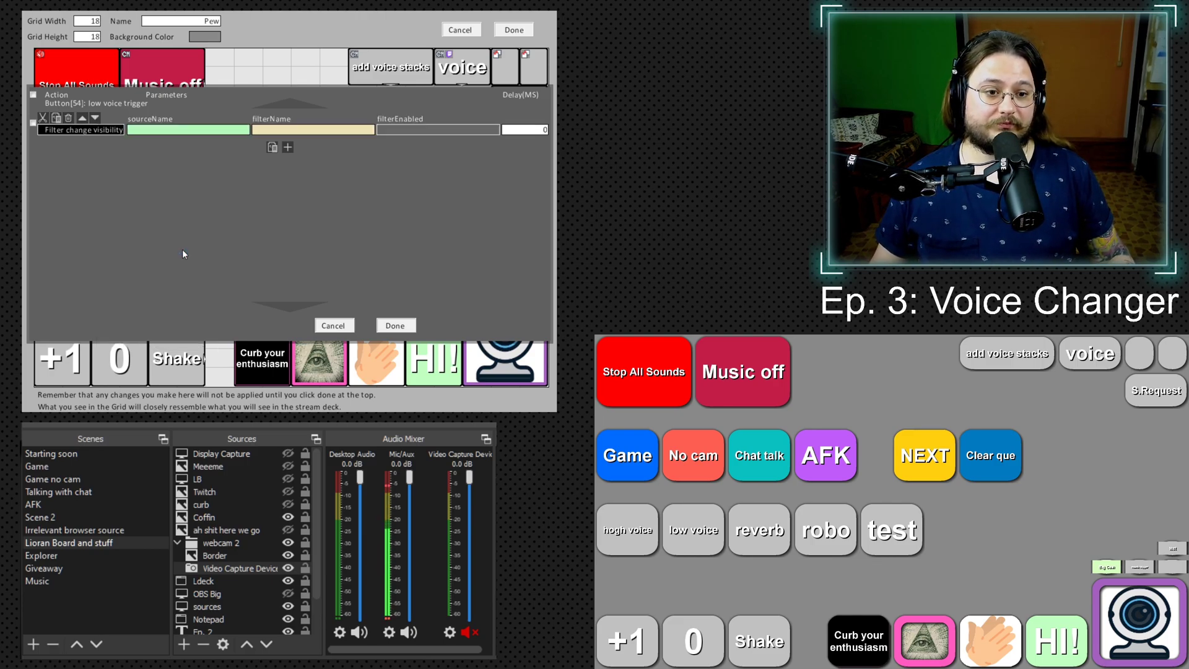
Set the filter visibility command's source to Mic/Aux, its filter to test and filterEnabled to true
click(224, 128)
text(mic)
key(Return)
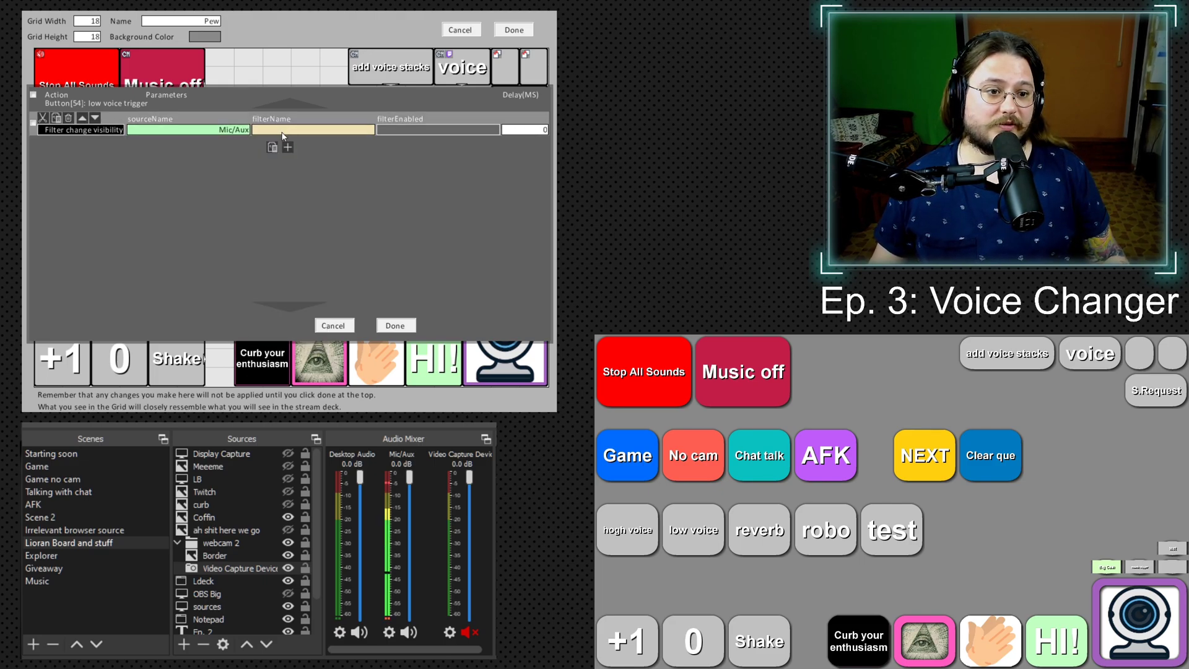
click(299, 128)
click(324, 187)
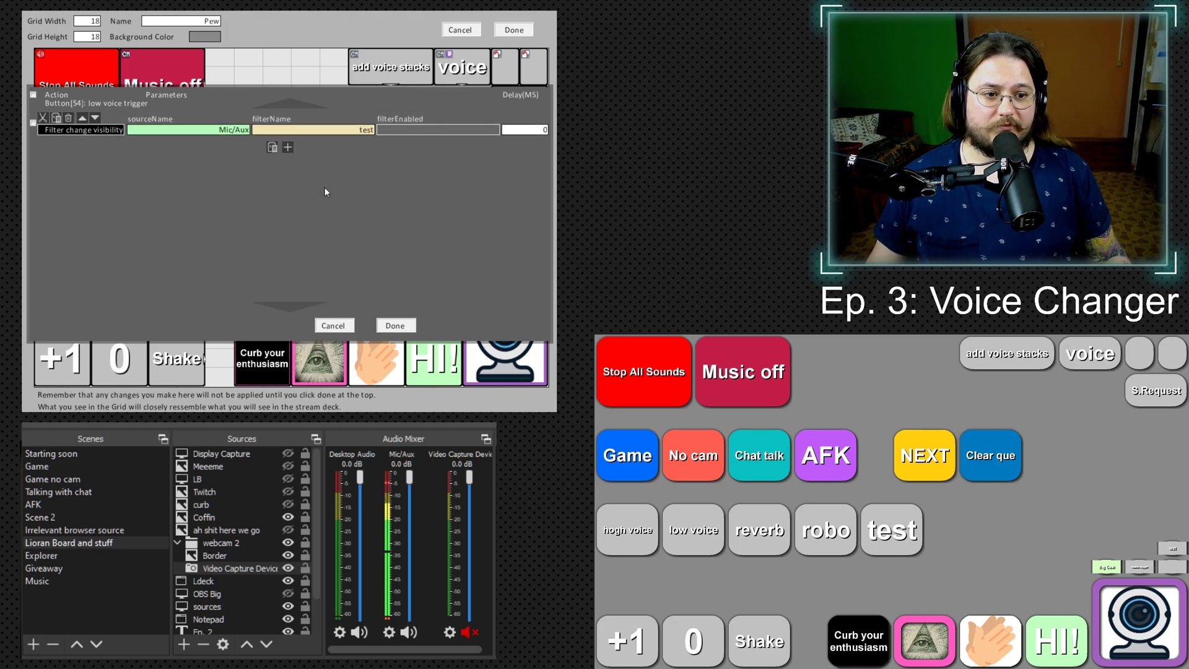
click(427, 129)
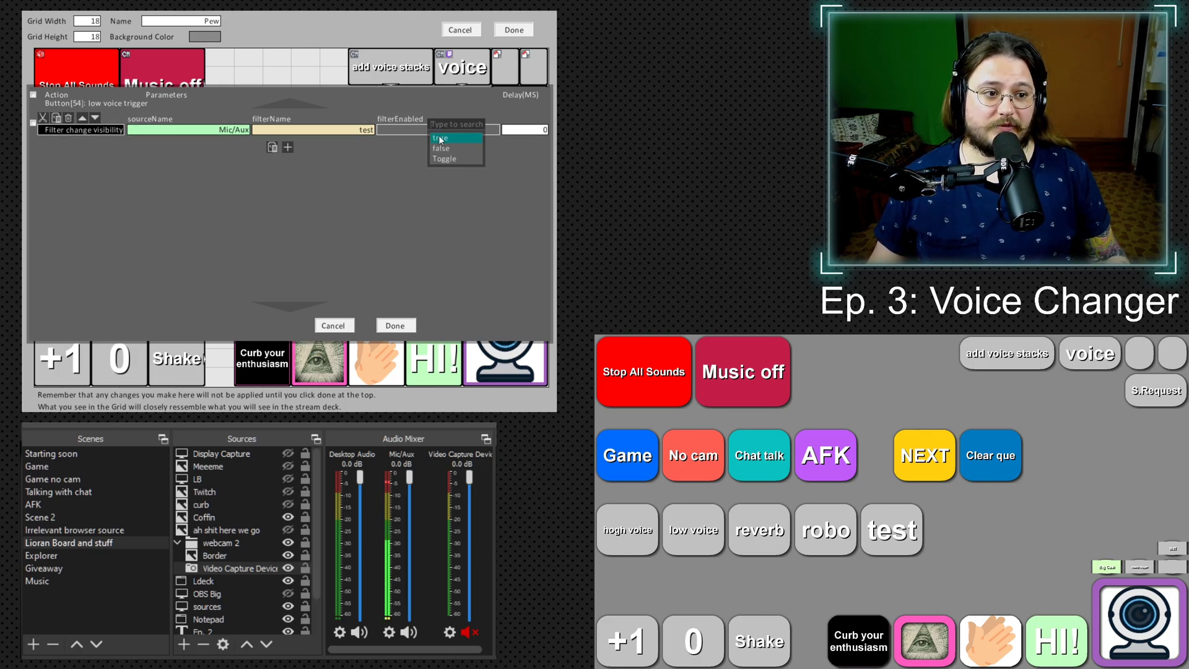
click(440, 138)
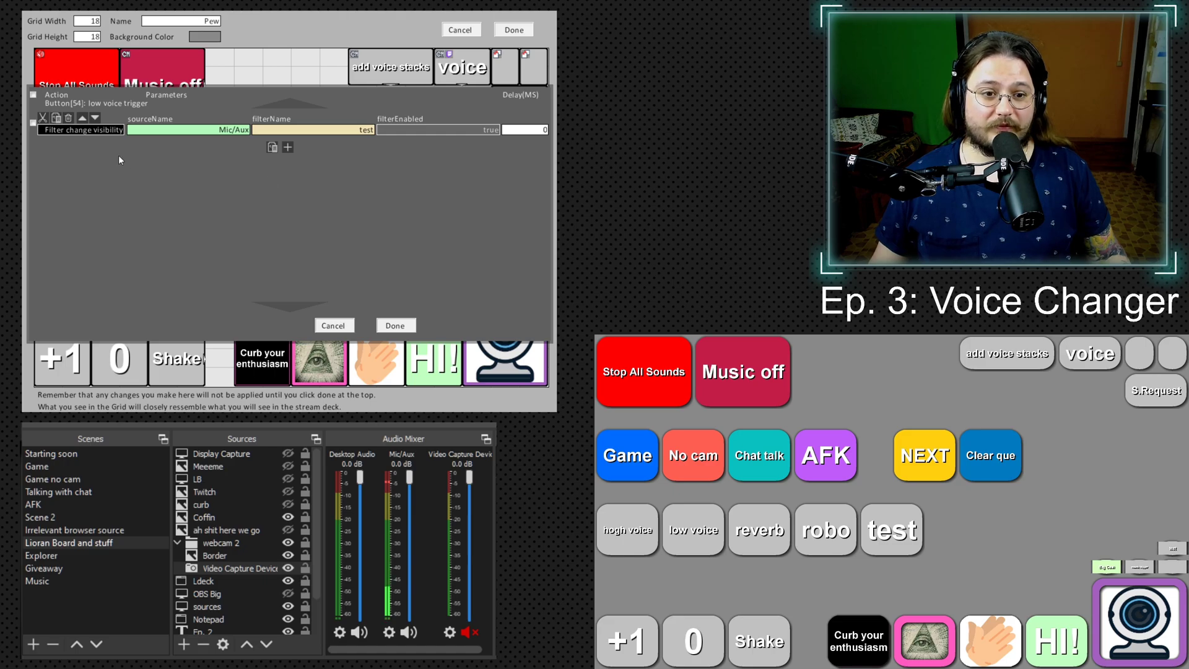
Add a Change Audio Monitor Type command to the low voice trigger button with source Mic/Aux and monitorType monitorOnly
click(287, 147)
click(85, 155)
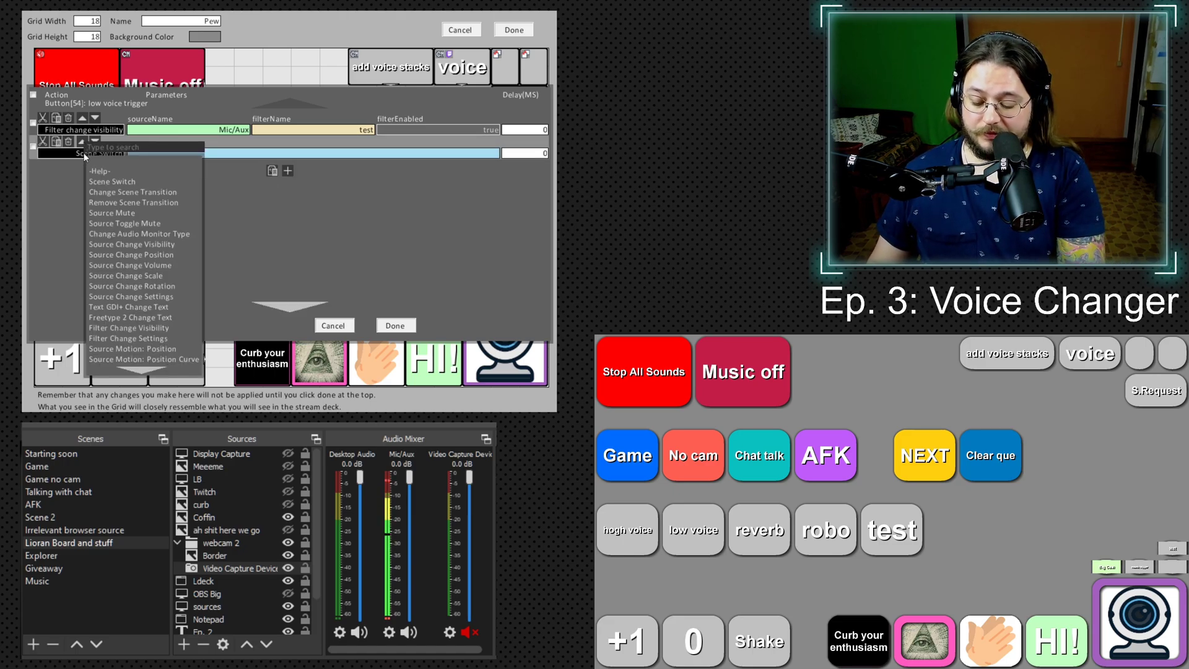
text(change)
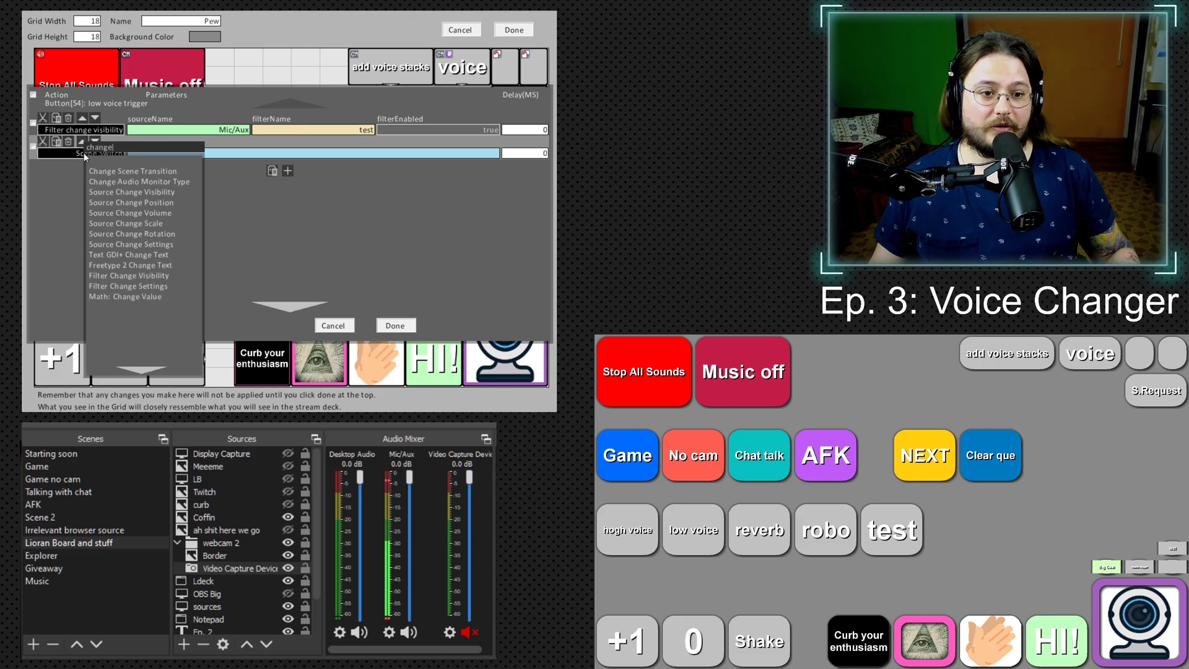
click(159, 181)
click(235, 153)
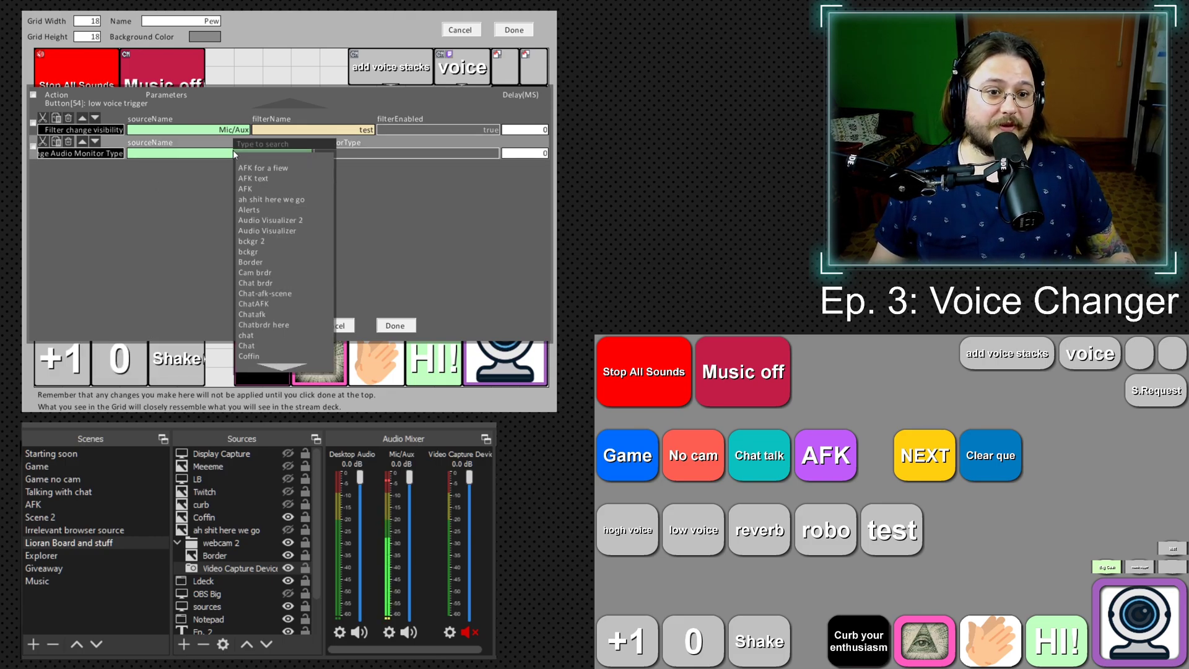
text(mic)
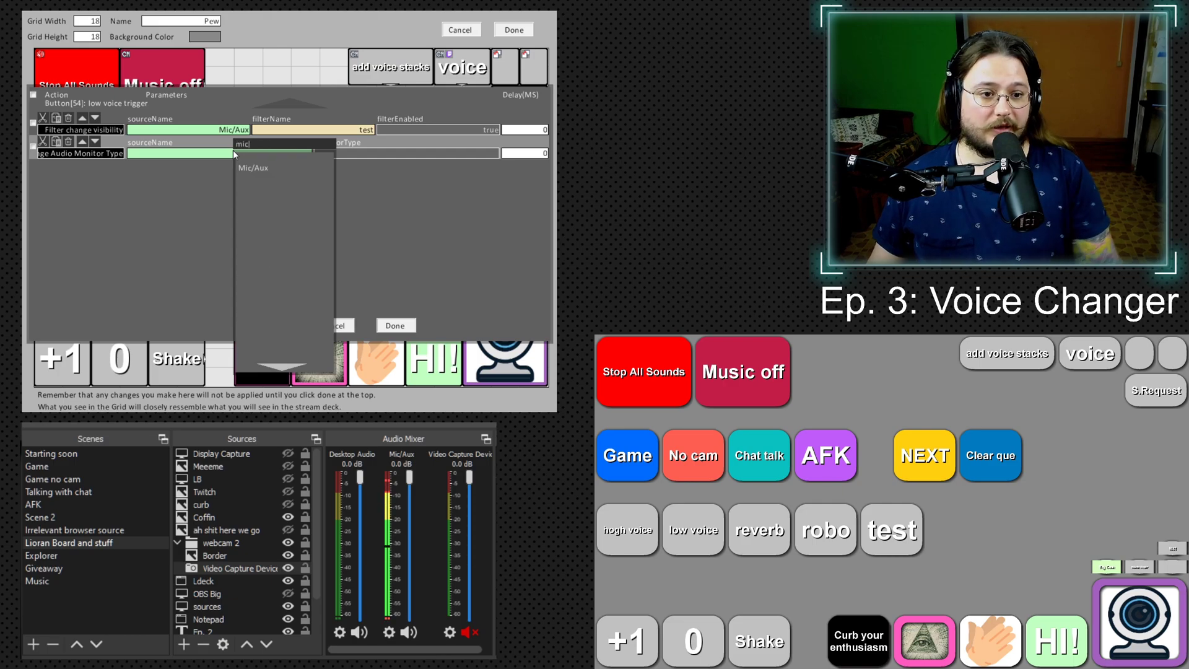
key(Return)
click(356, 153)
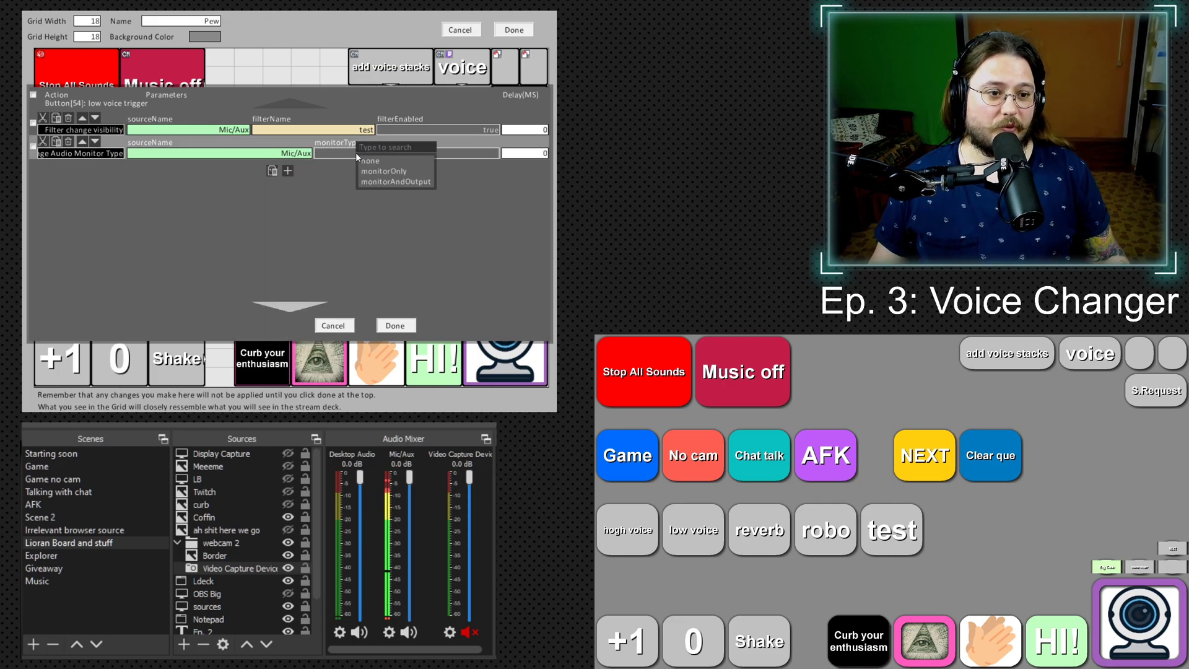
click(395, 174)
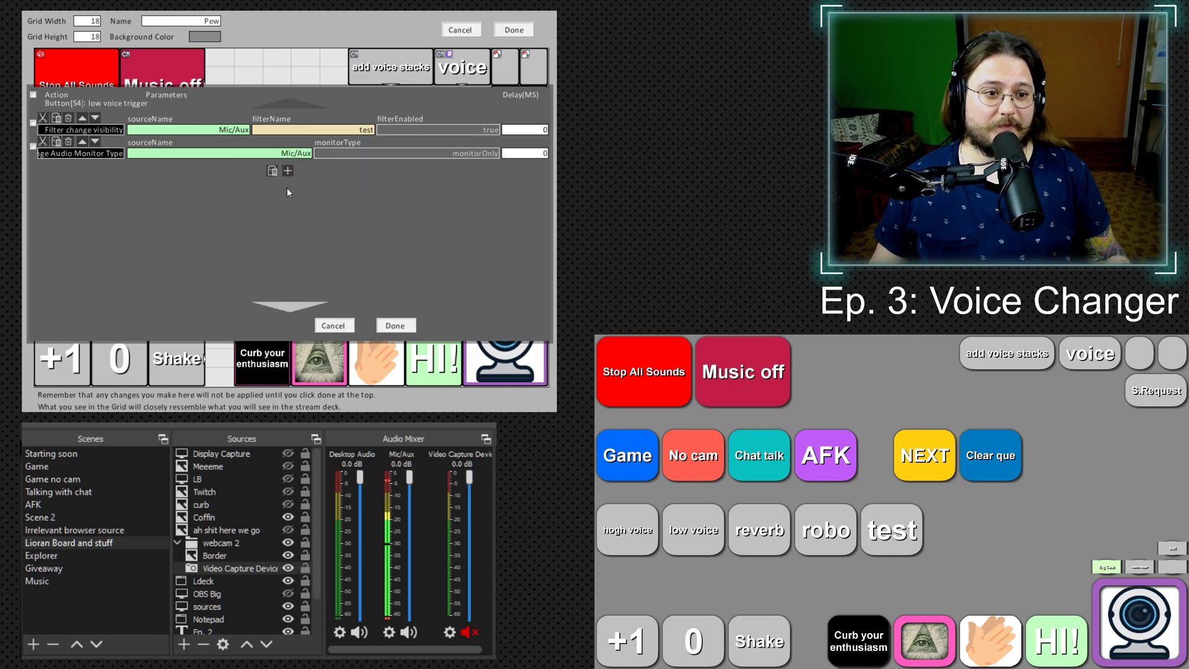
Add a Modify Button command below the audio monitor command
click(287, 170)
click(63, 177)
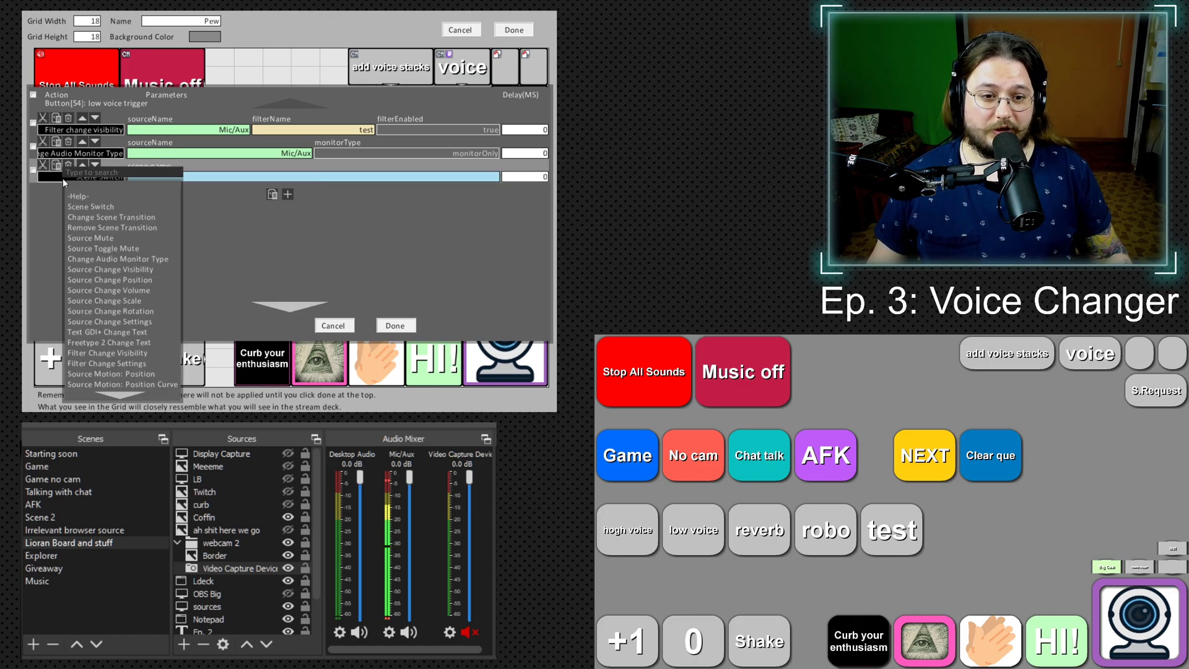
text(modi)
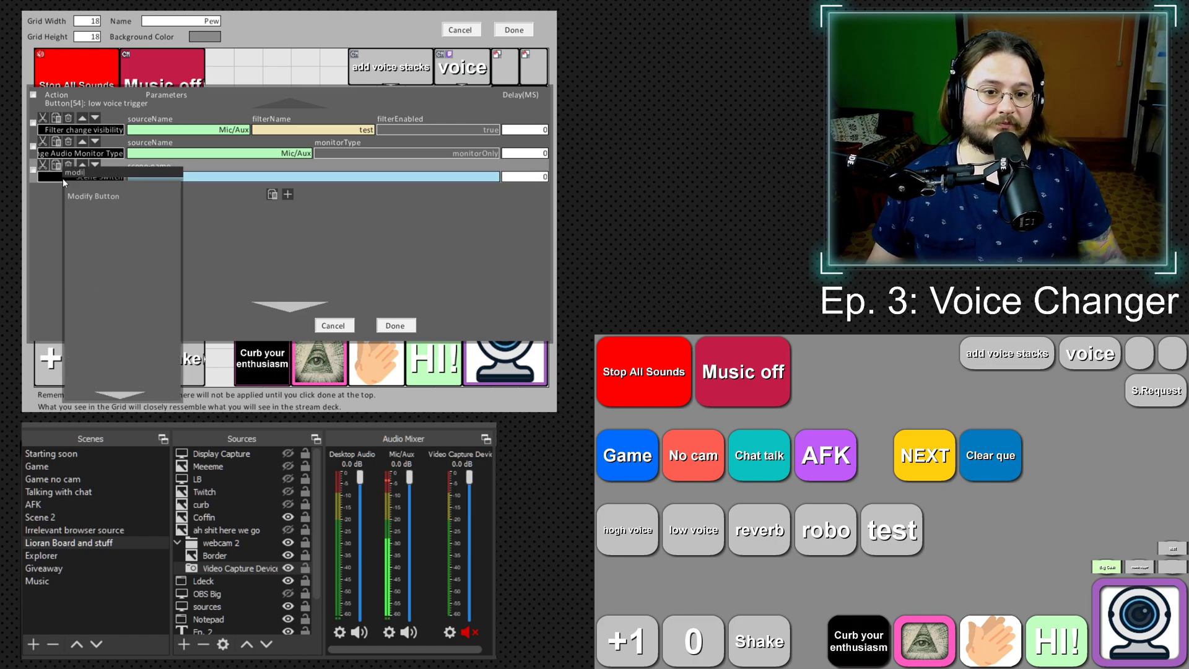
click(96, 196)
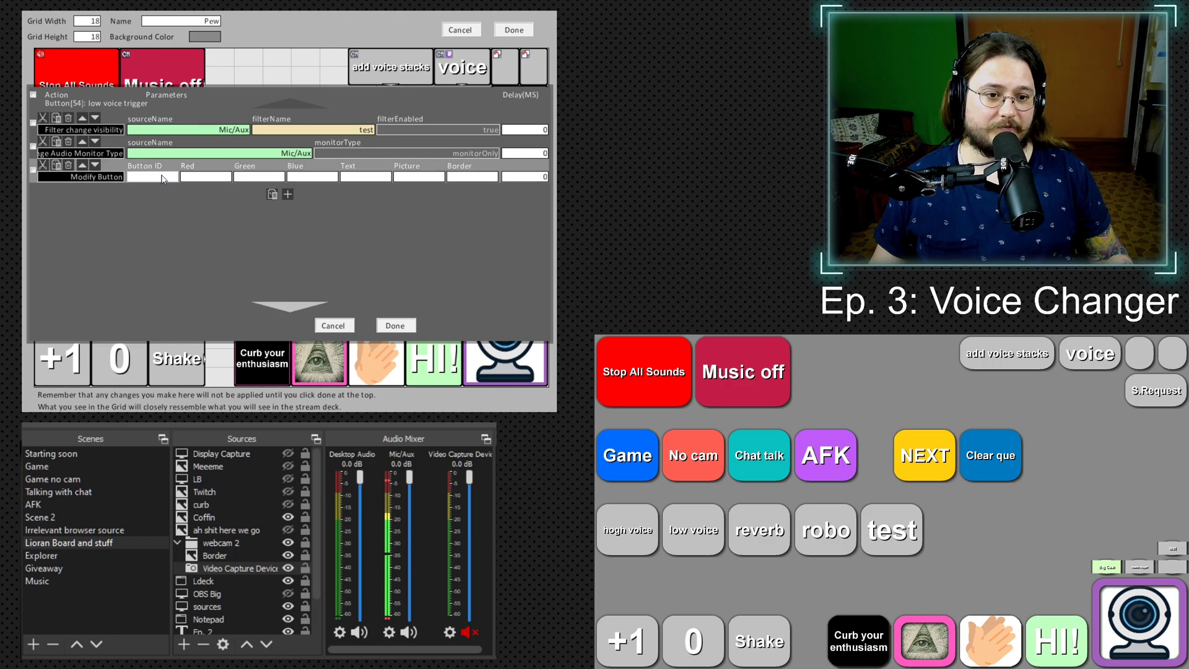
Look up the low voice trigger button's ID and enter 54 as the Modify Button command's Button ID
click(408, 326)
right_click(370, 234)
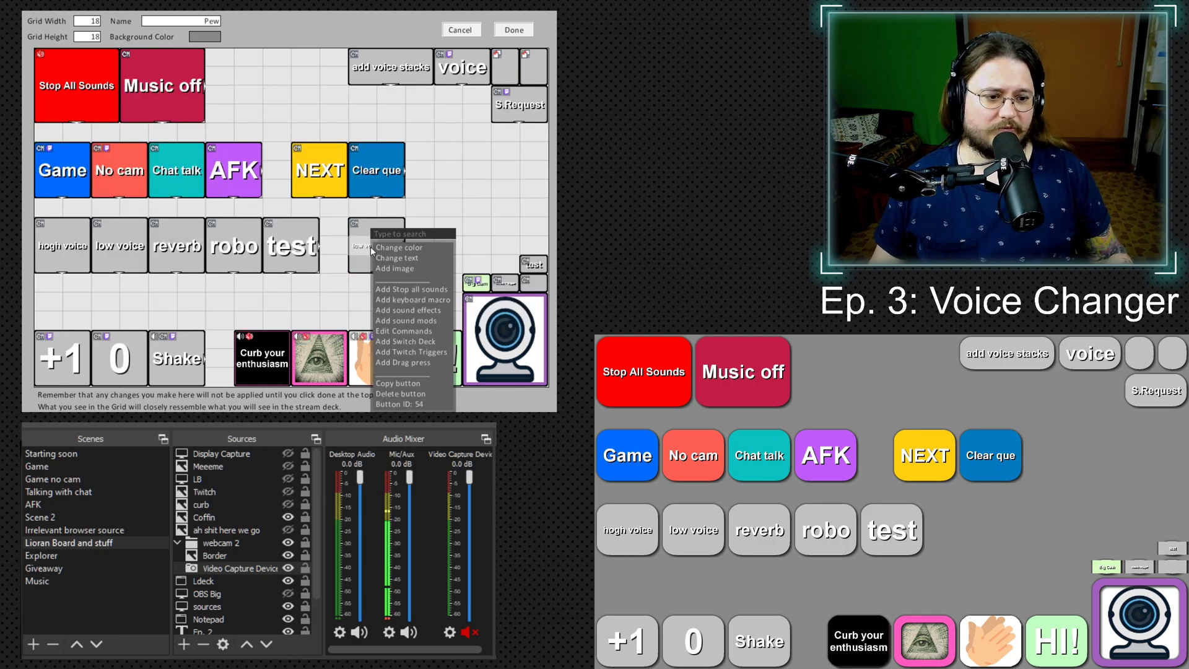
right_click(367, 254)
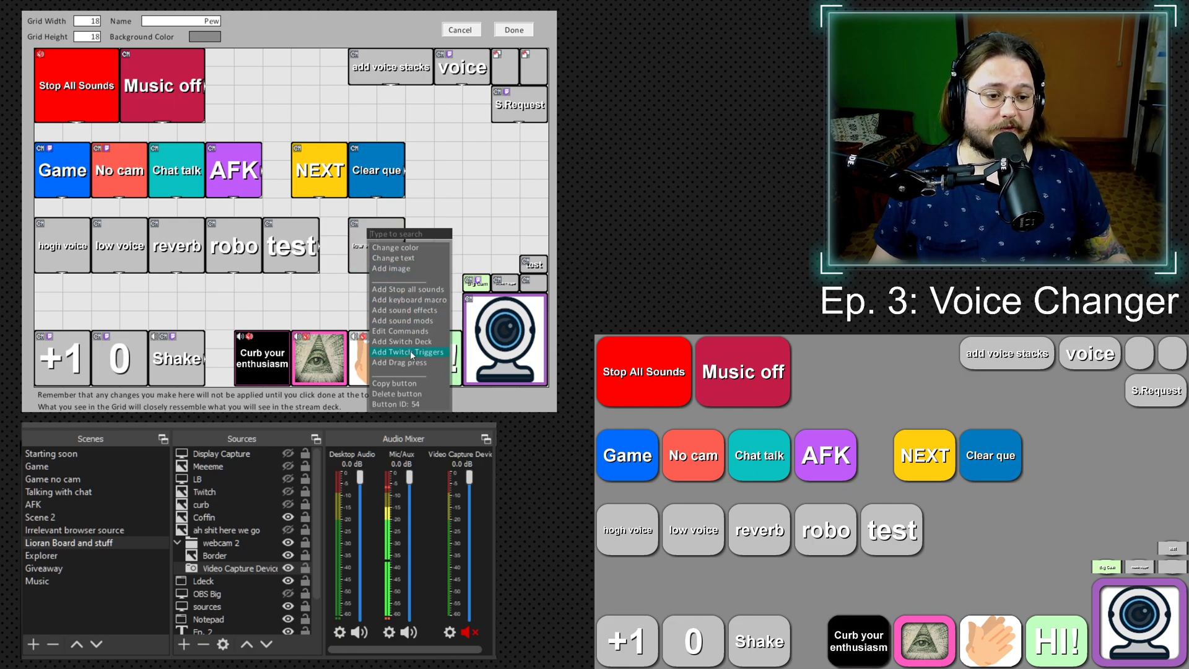
click(409, 332)
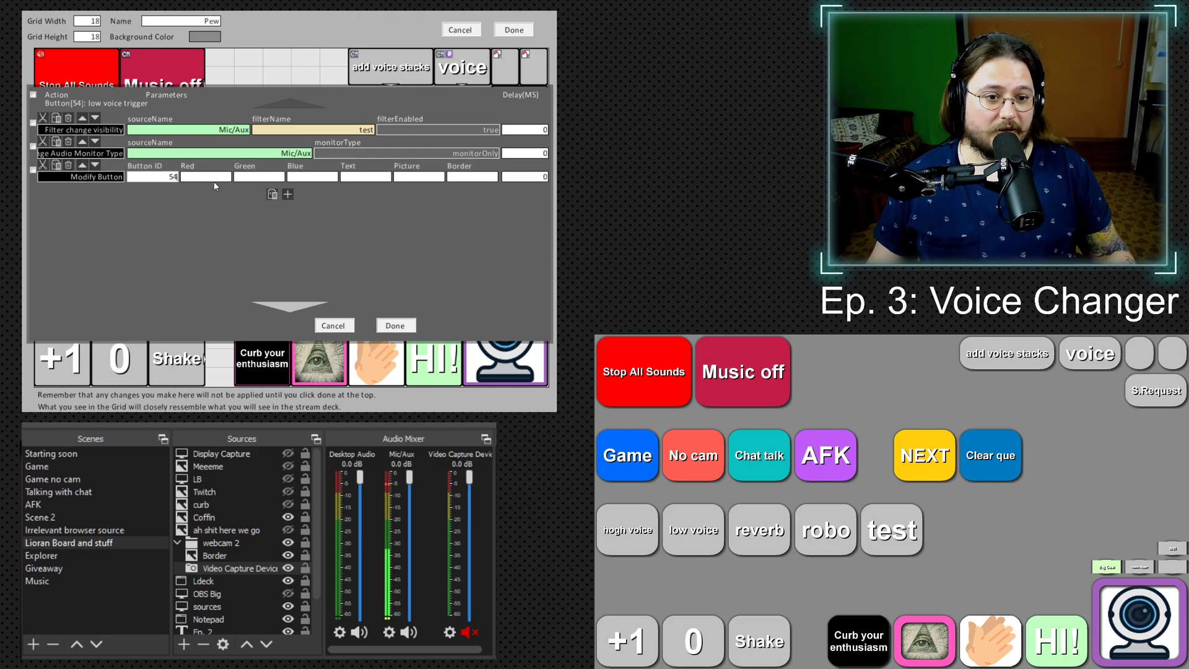
Set the Modify Button command's colour to red 255, green 0, blue 0 and its text to notext
click(215, 180)
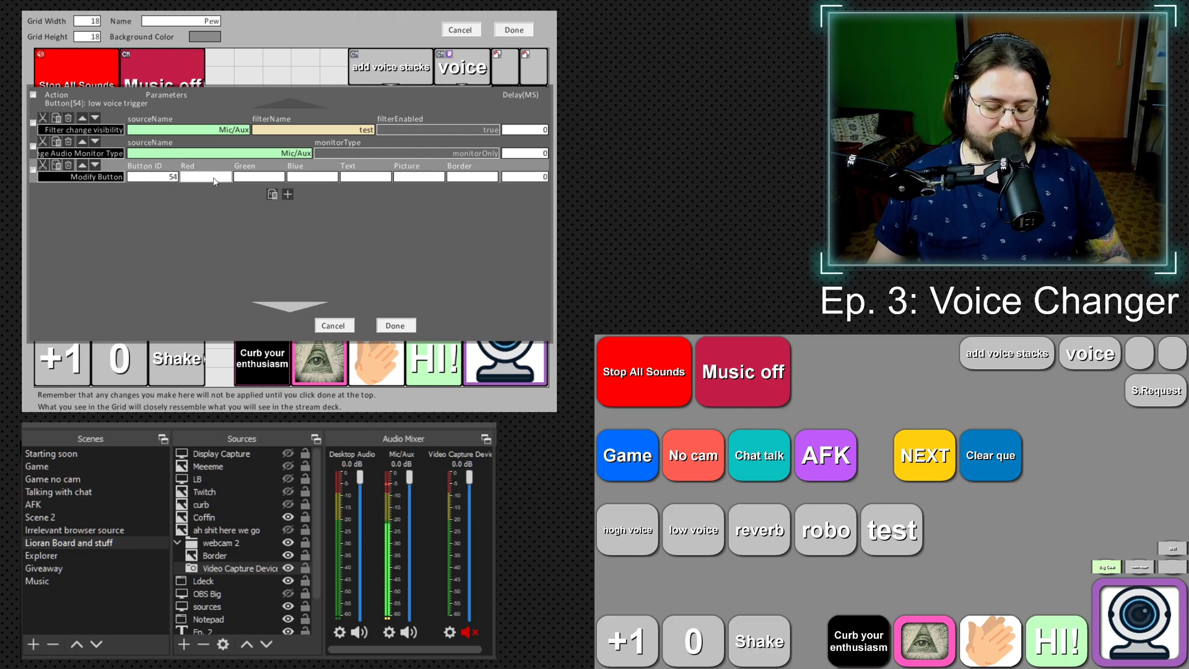
key(Tab)
text(0)
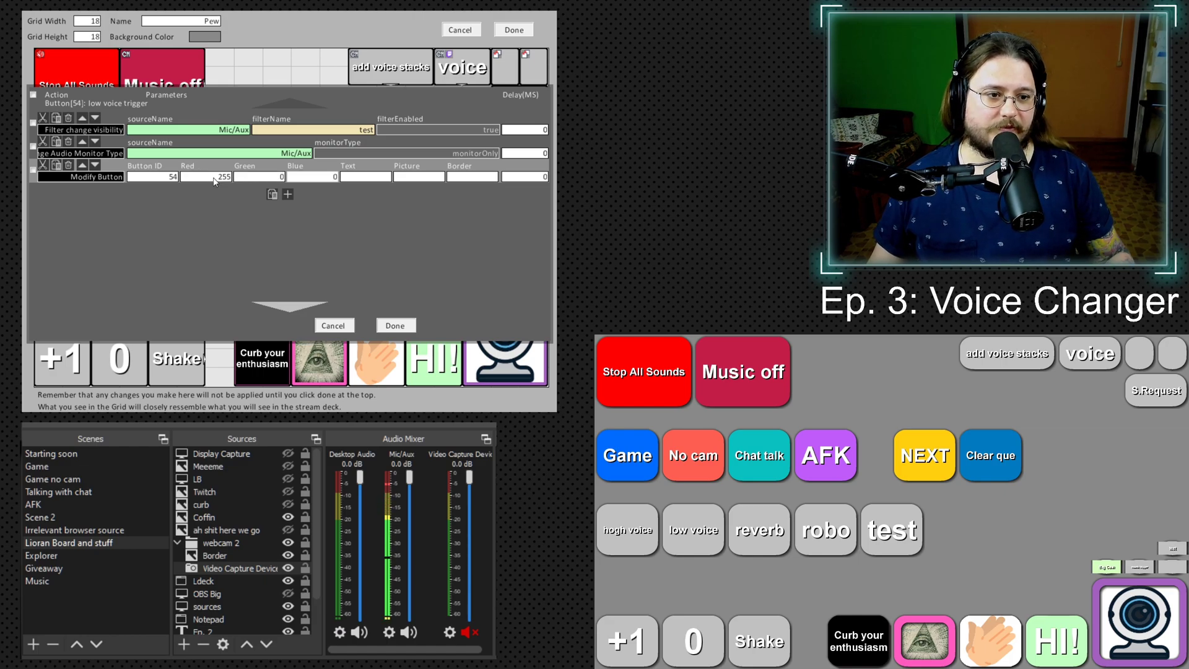
click(369, 178)
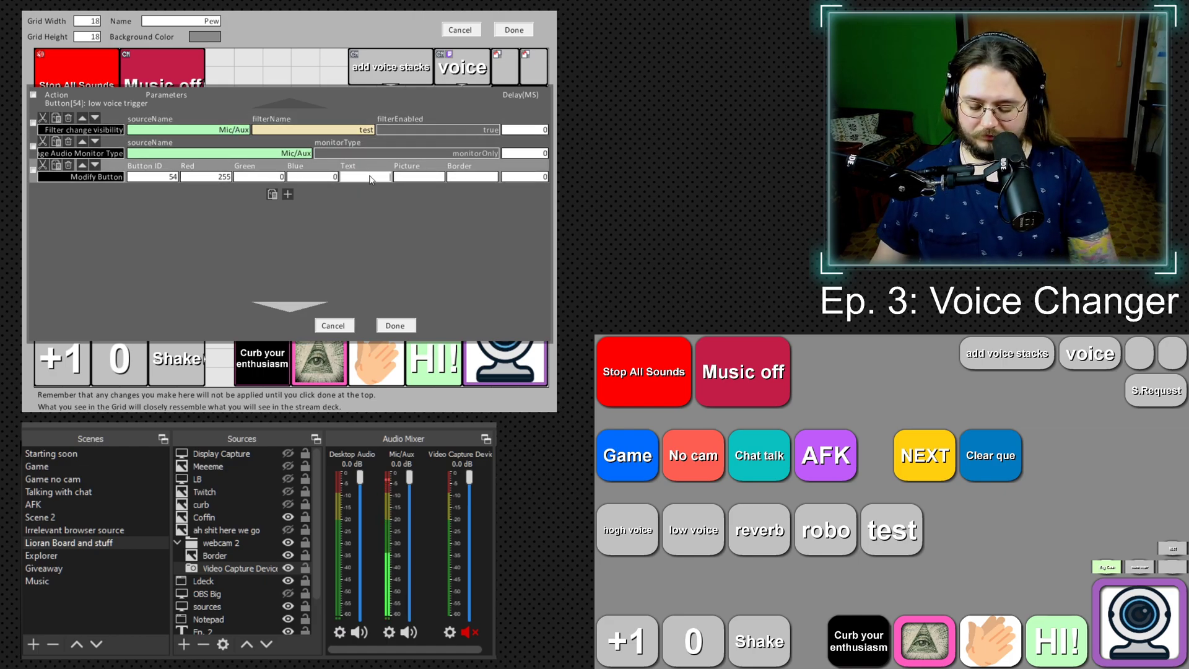
text(notexty)
key(BackSpace)
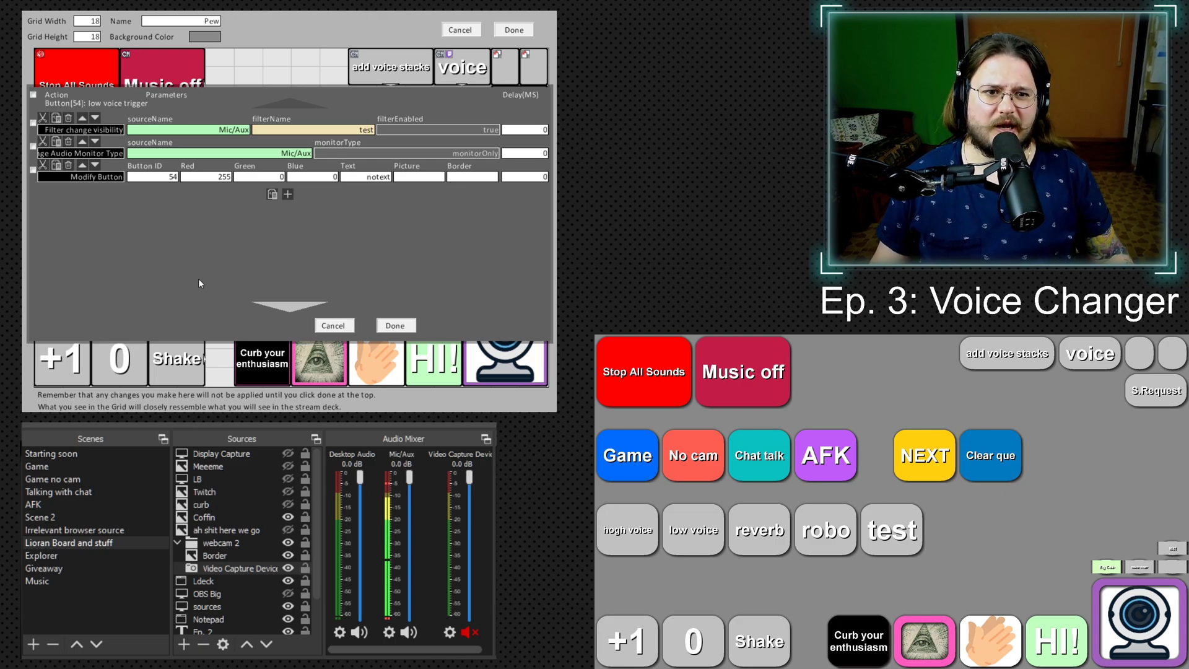
Copy all three commands of the low voice trigger button and paste them below the originals
click(33, 123)
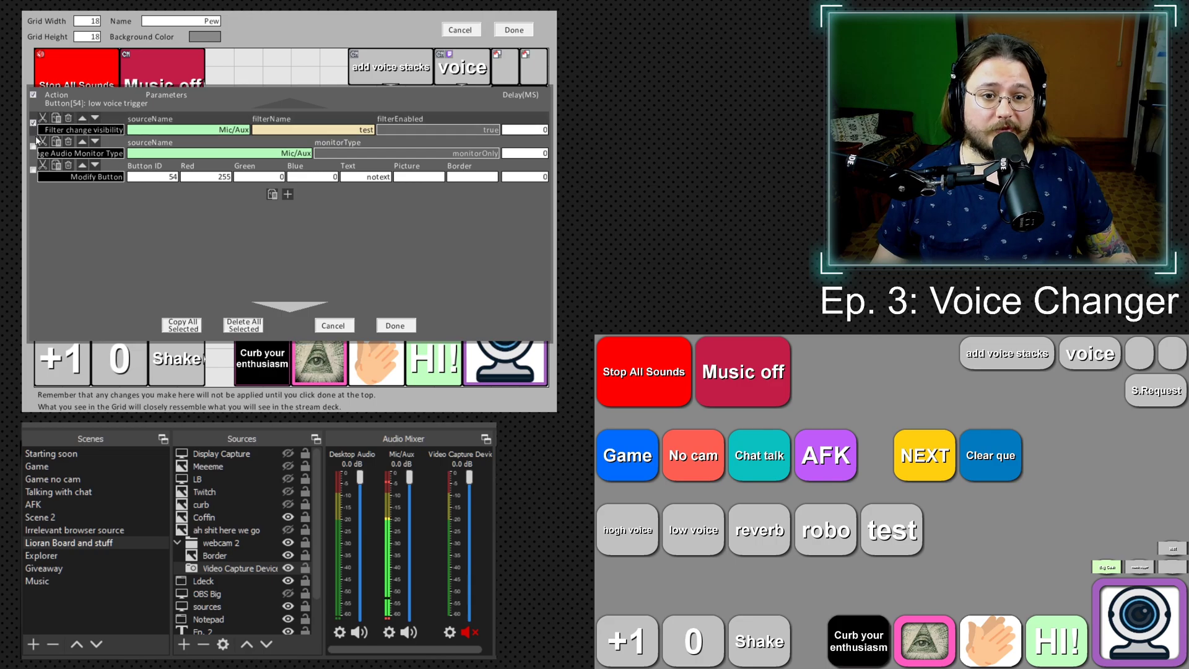
click(33, 146)
click(33, 169)
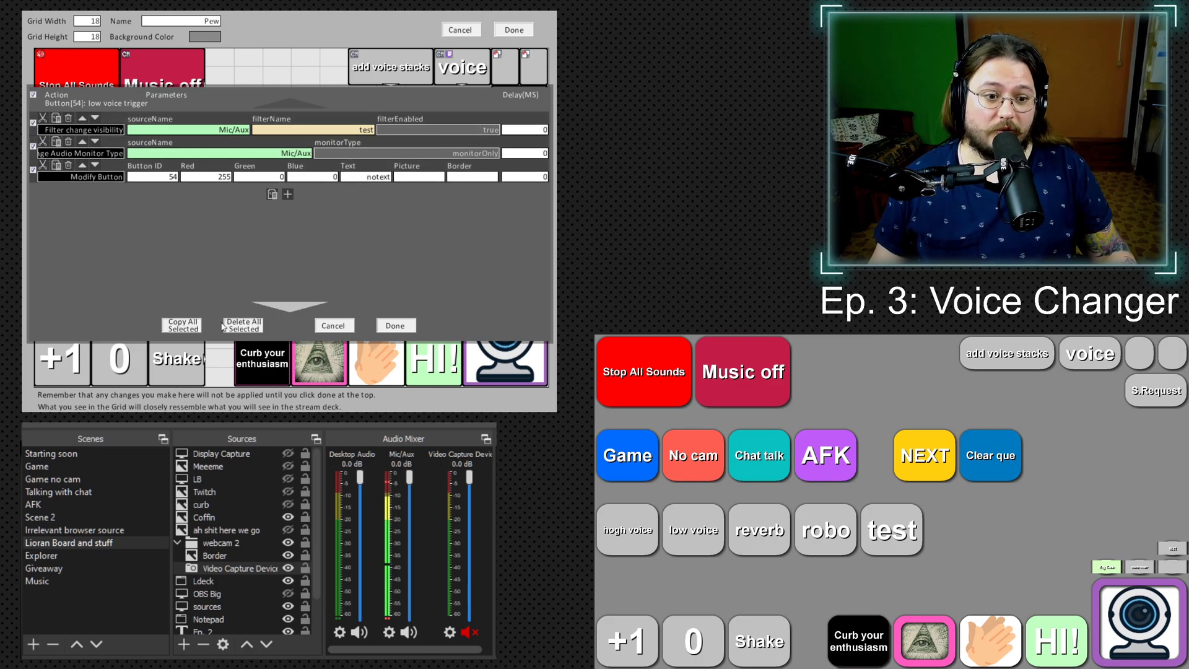
click(192, 328)
click(273, 194)
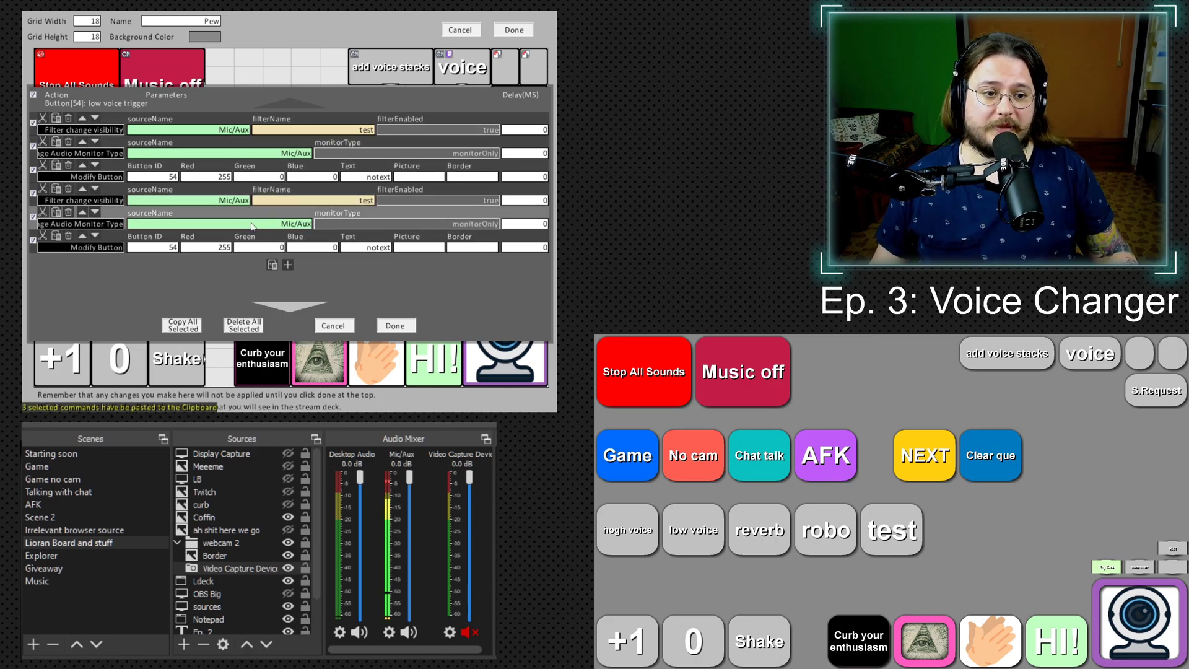
In the pasted commands, set filterEnabled to false and monitorType to none
click(457, 200)
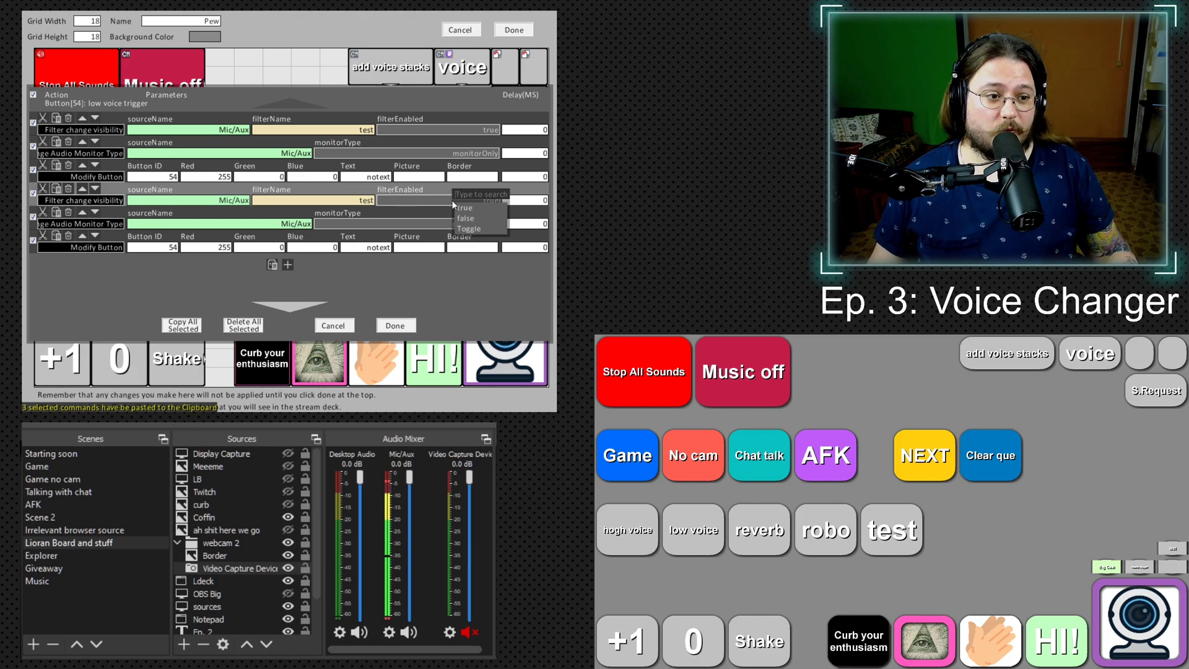
click(483, 219)
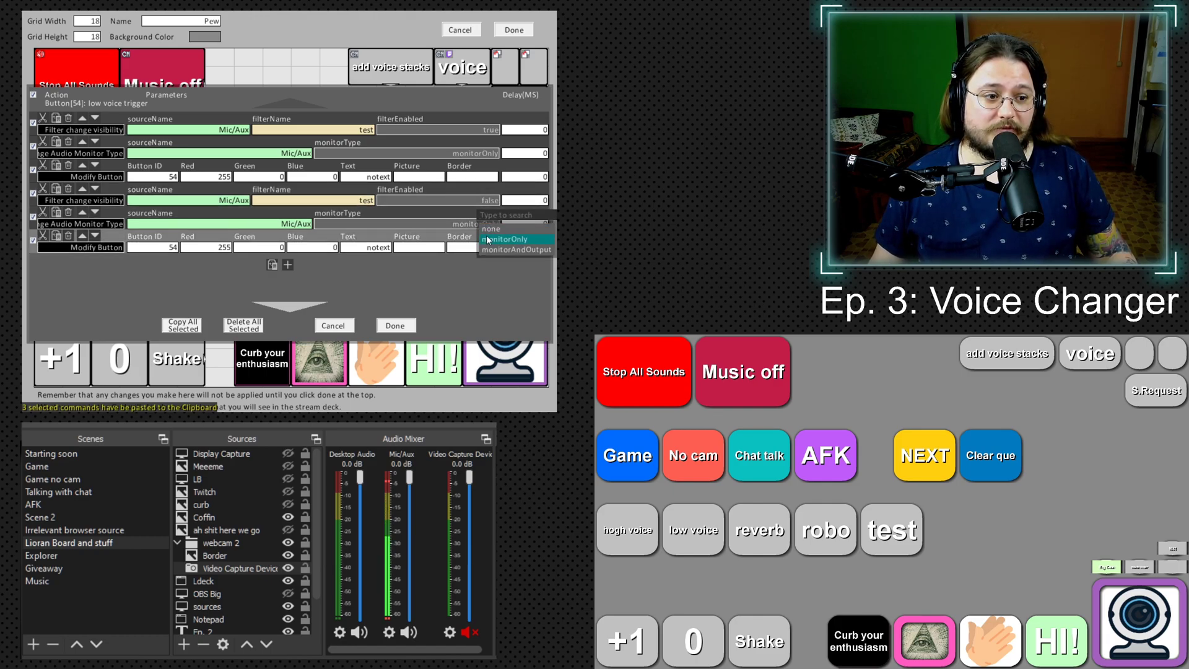
click(489, 240)
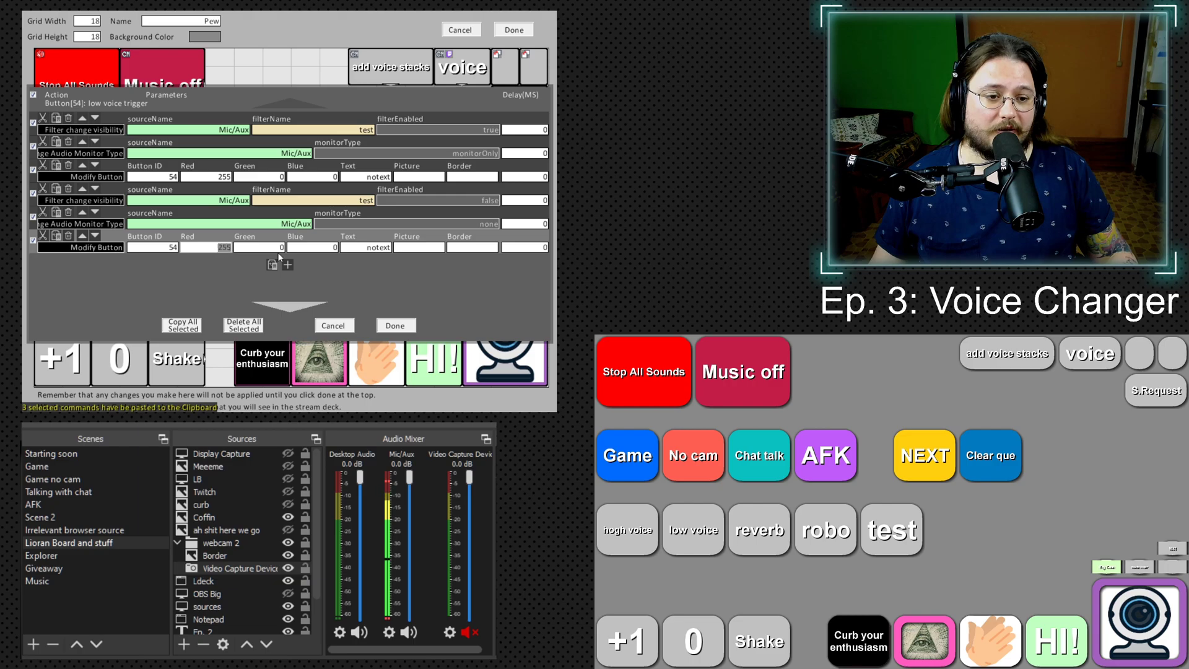
Set the red, green and blue values of the pasted Modify Button command to -1 each
double_click(183, 250)
key(BackSpace)
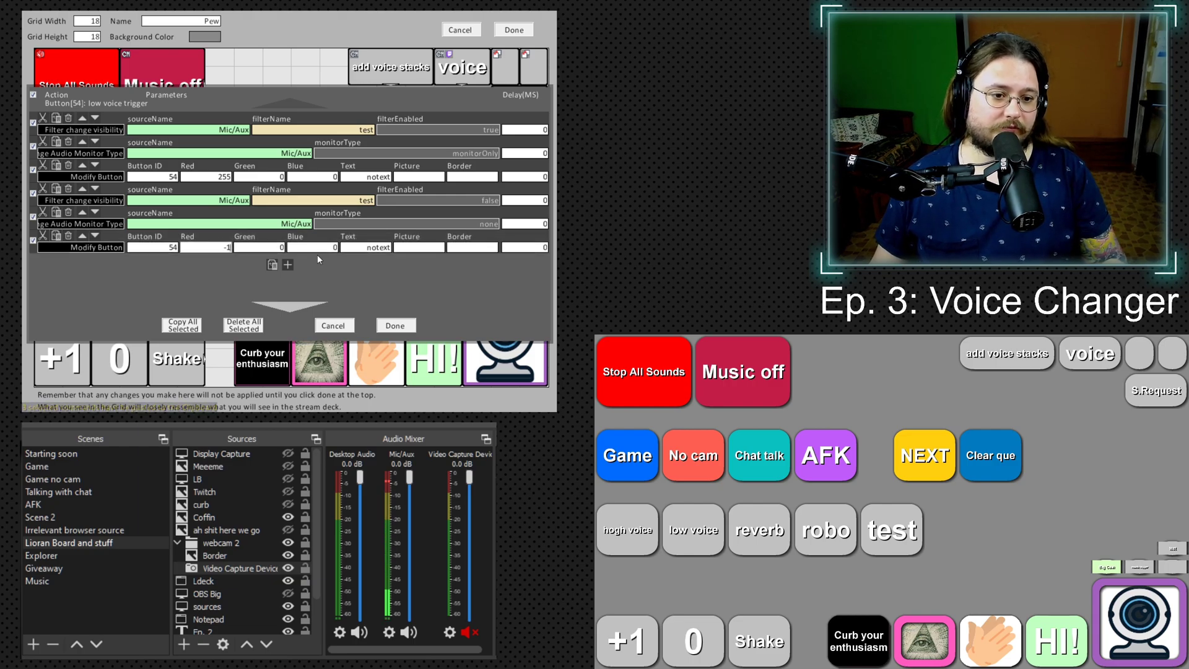
text(-1)
key(Tab)
key(BackSpace)
key(BackSpace)
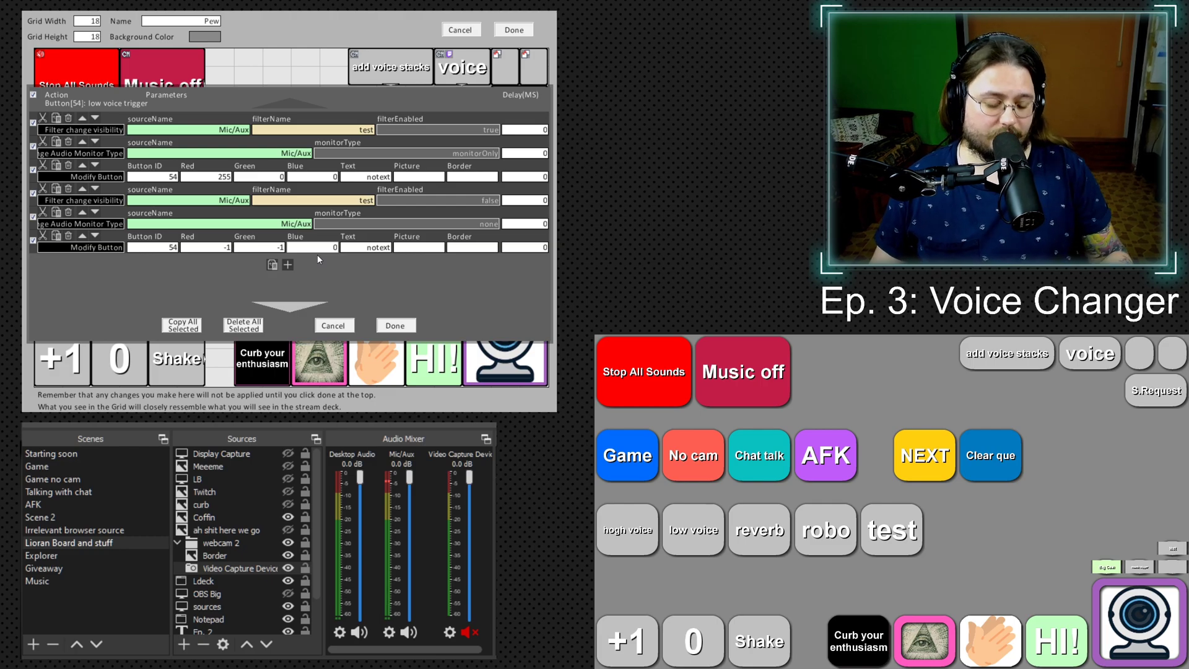
key(Tab)
key(BackSpace)
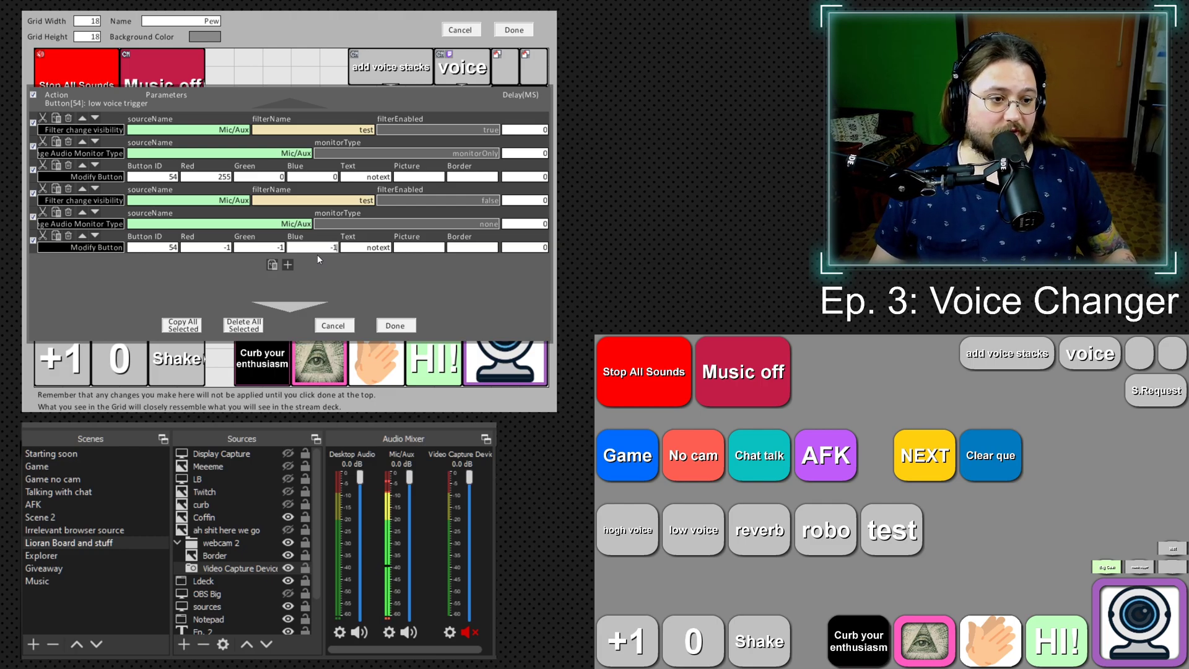
key(Return)
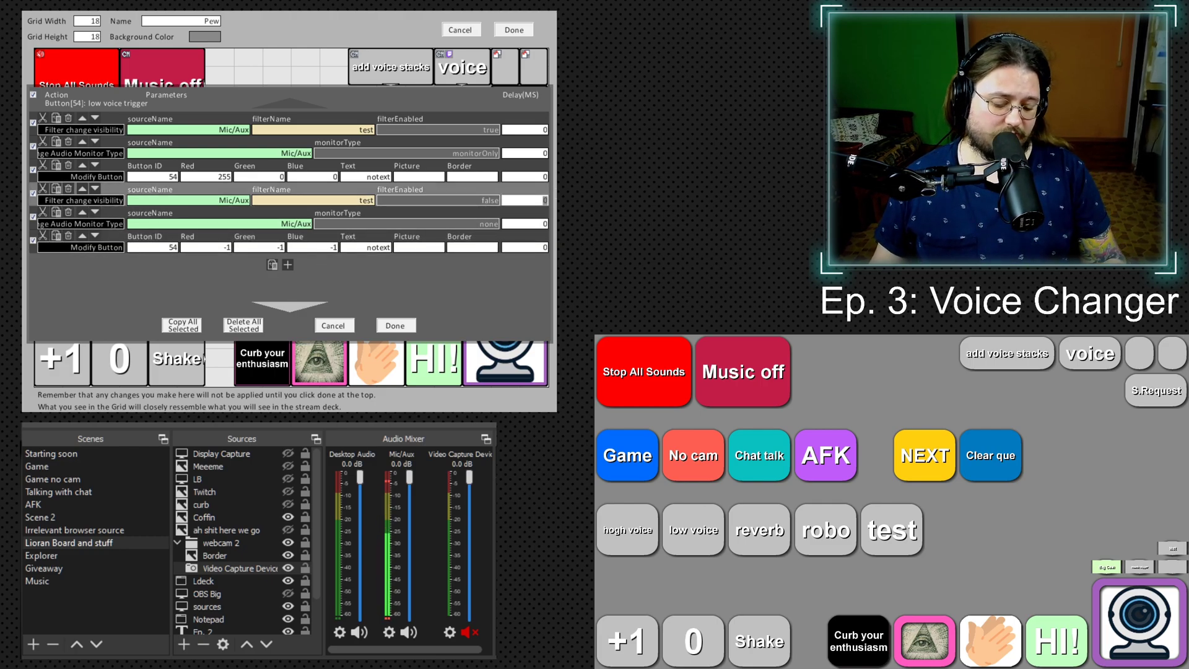
Give each of the three pasted commands a 5000 ms delay and confirm the command list
text(000)
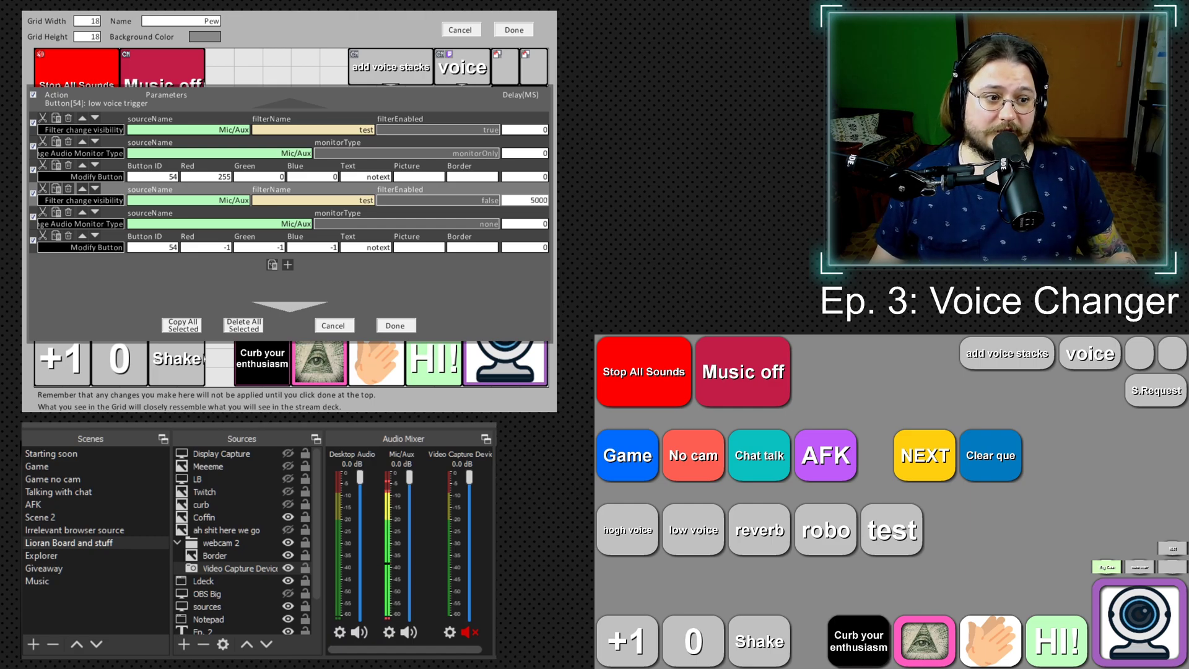
click(532, 224)
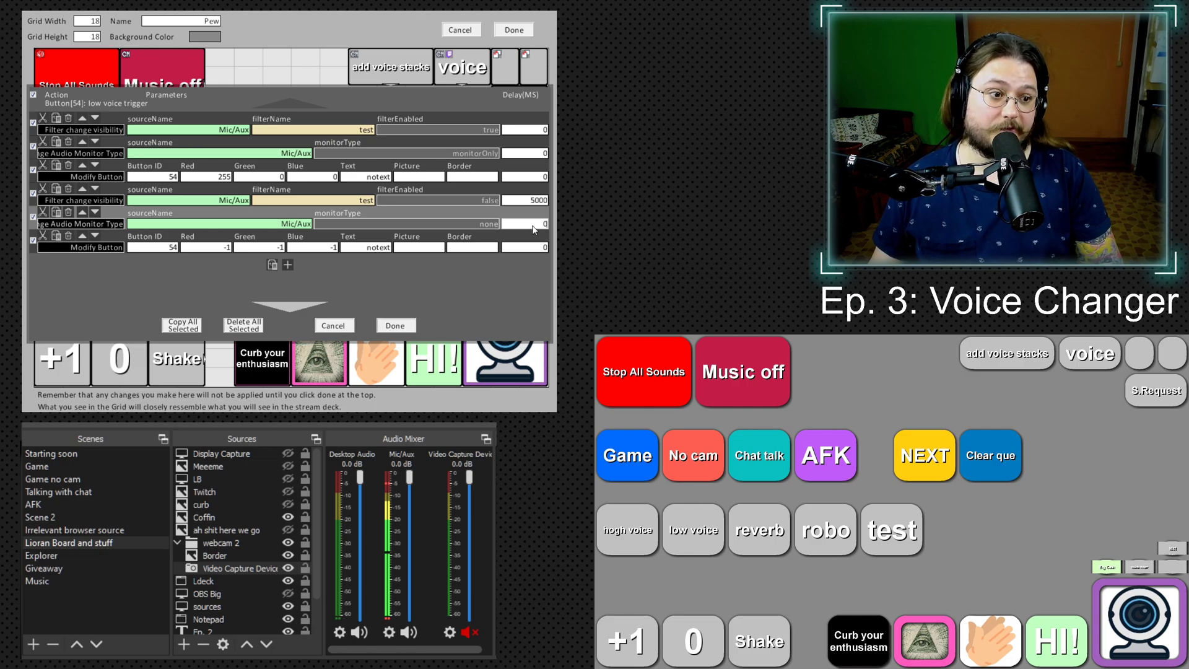
key(BackSpace)
text(500)
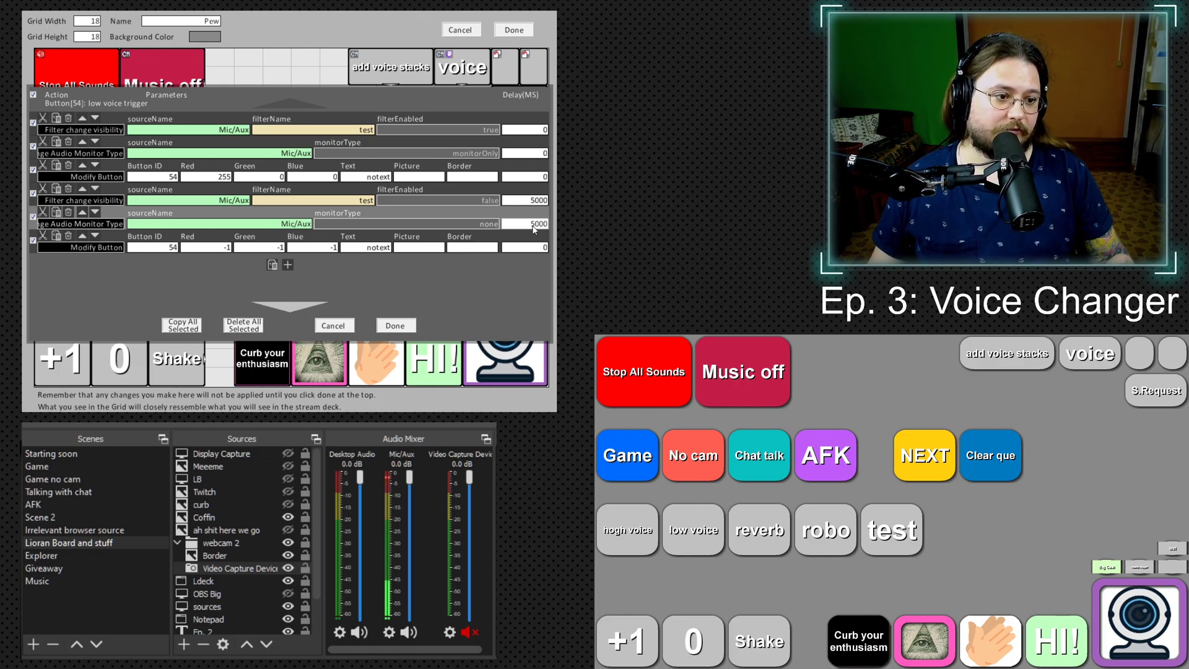
text(0)
click(541, 248)
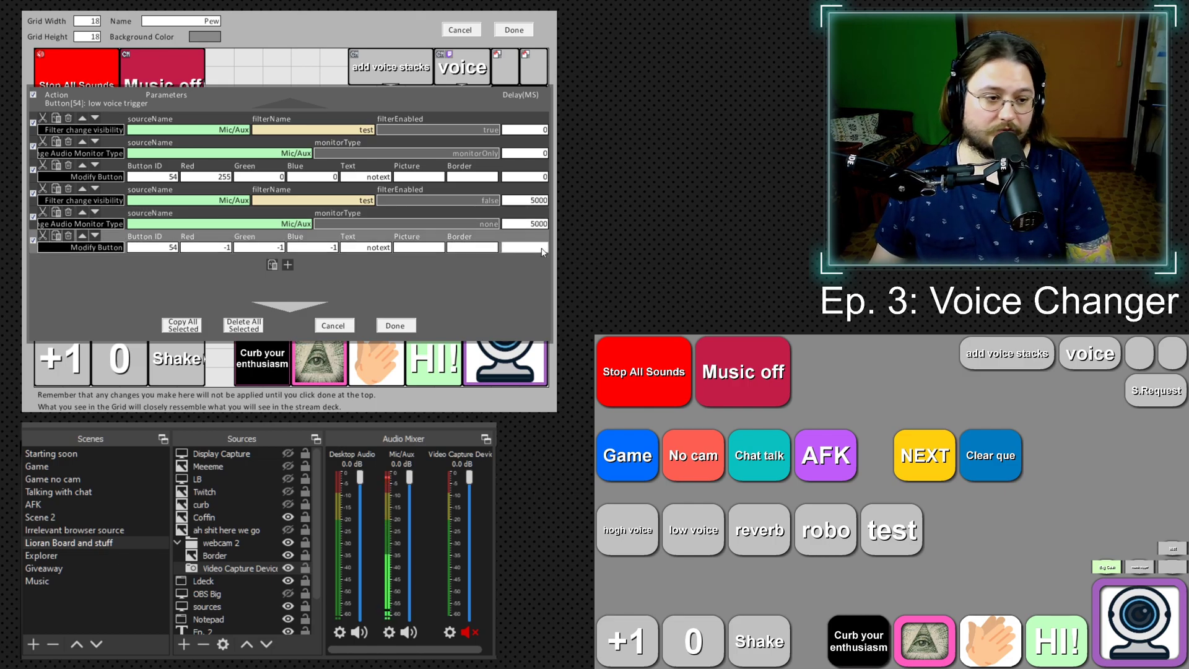
text(5000)
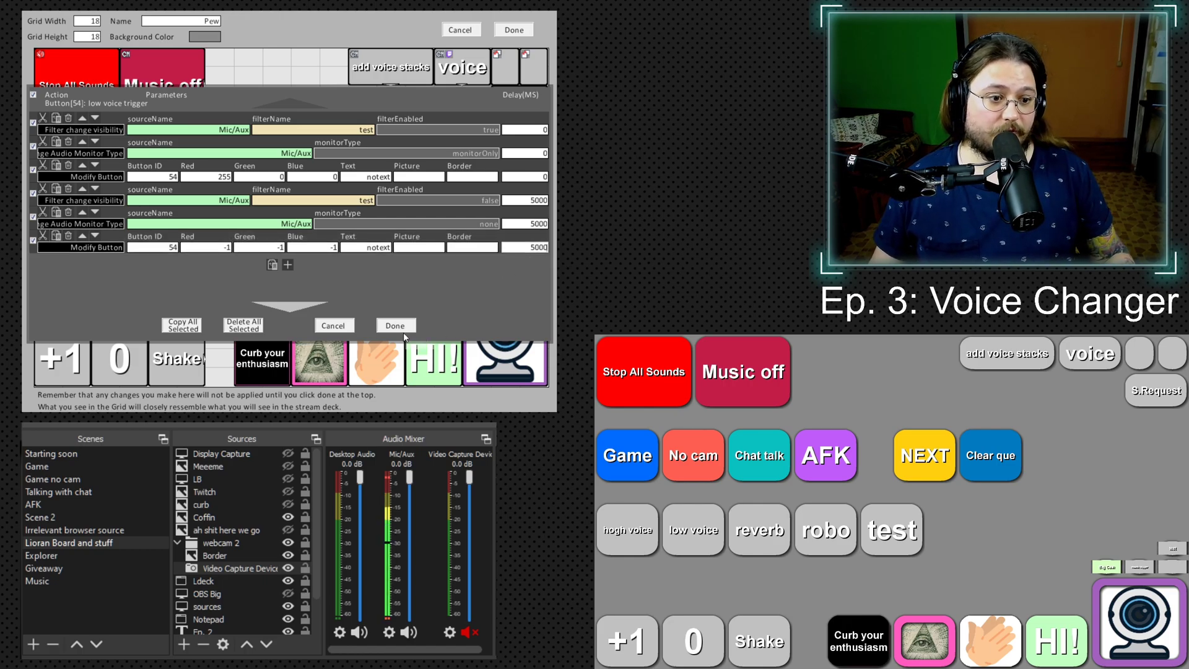
key(Return)
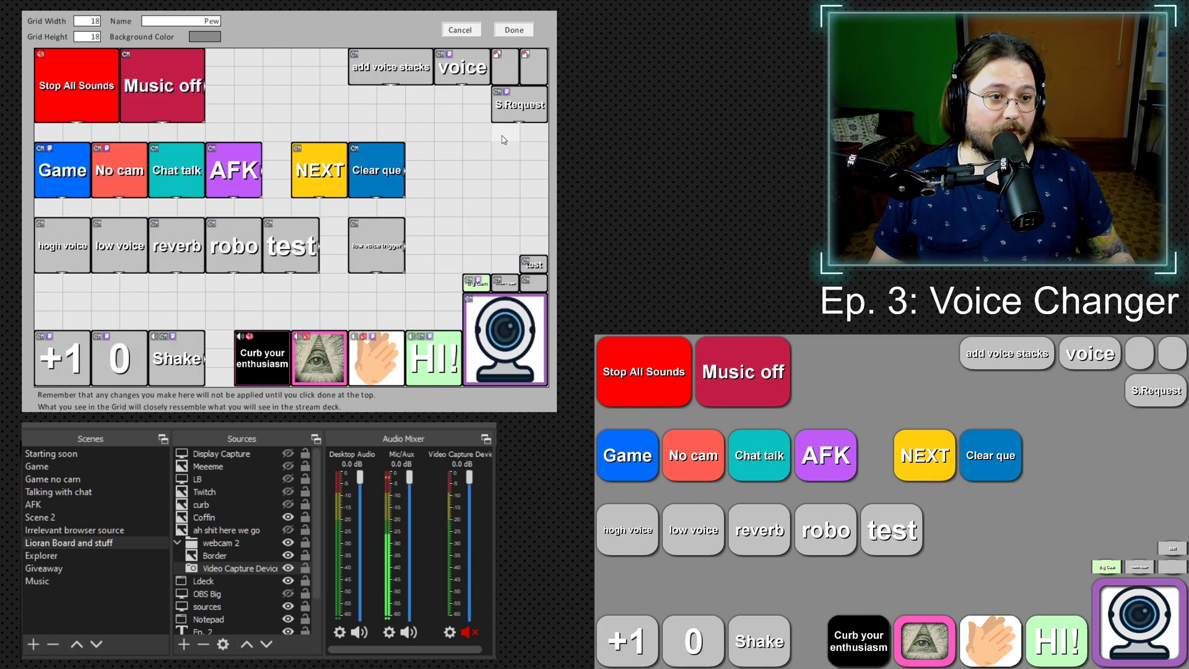
Add a Twitch point redeems trigger with the redeem name Low voice to the low voice trigger button and save the deck
right_click(375, 248)
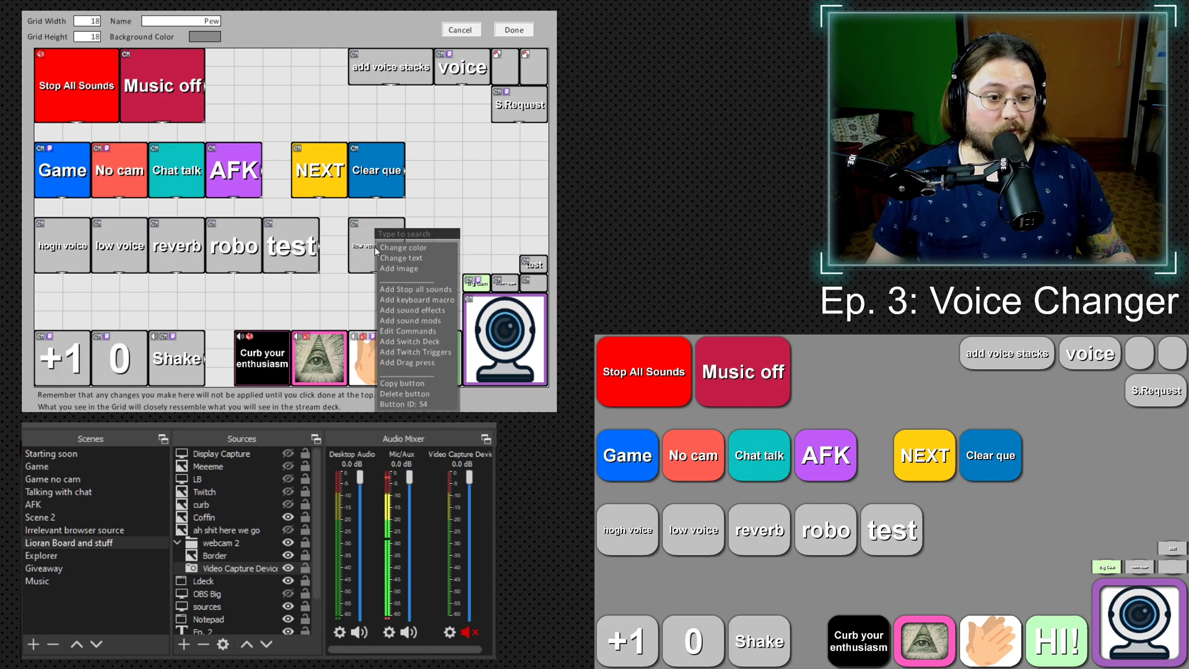
click(428, 352)
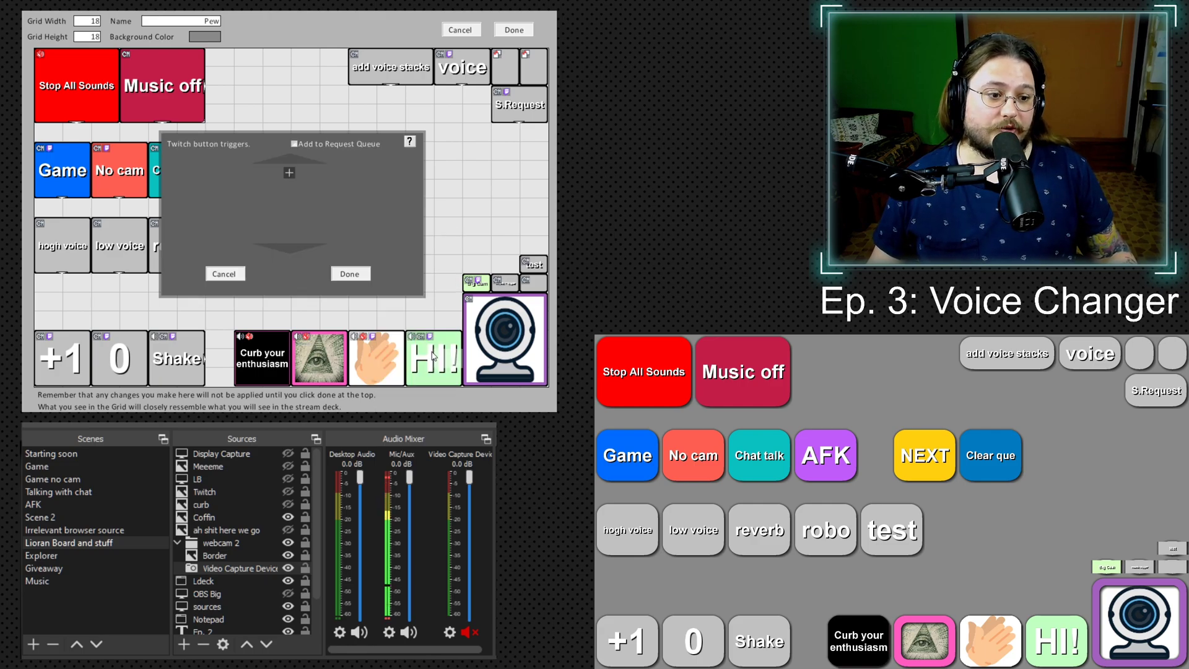
click(288, 172)
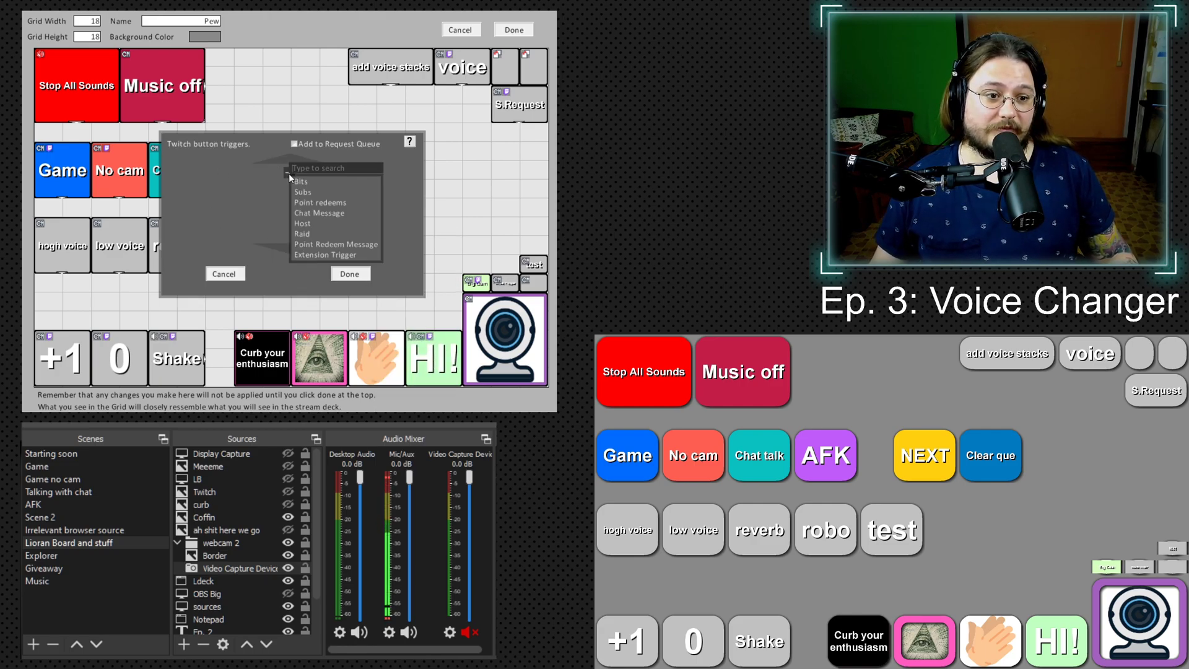
click(341, 203)
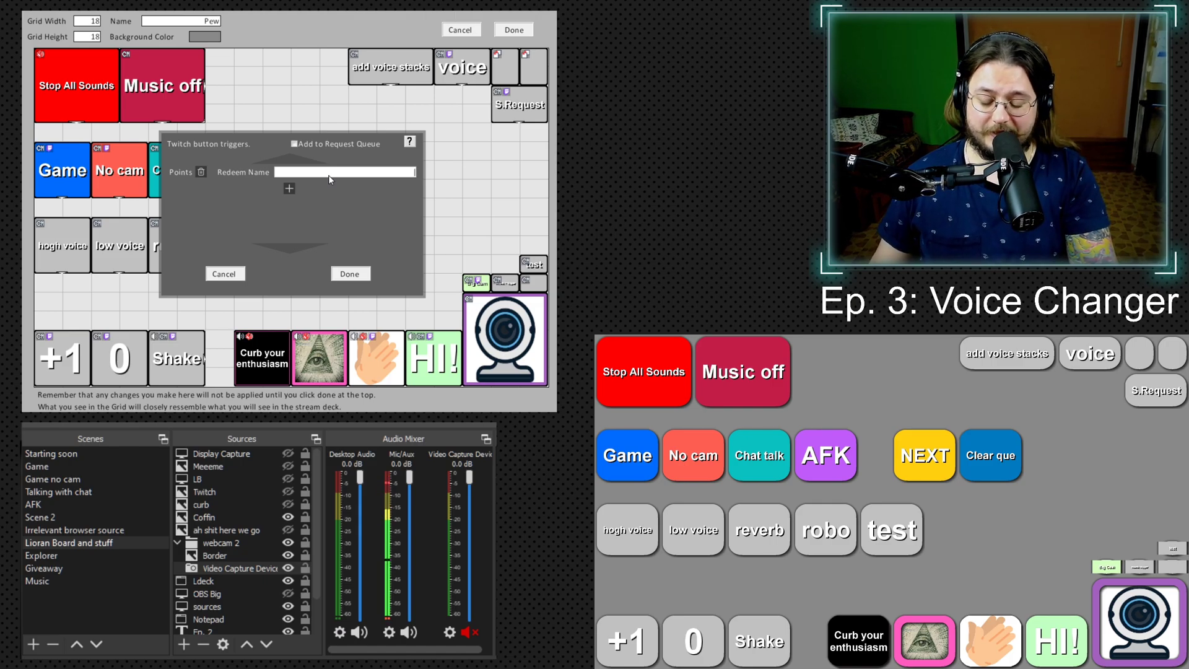
text(Low voice)
click(350, 275)
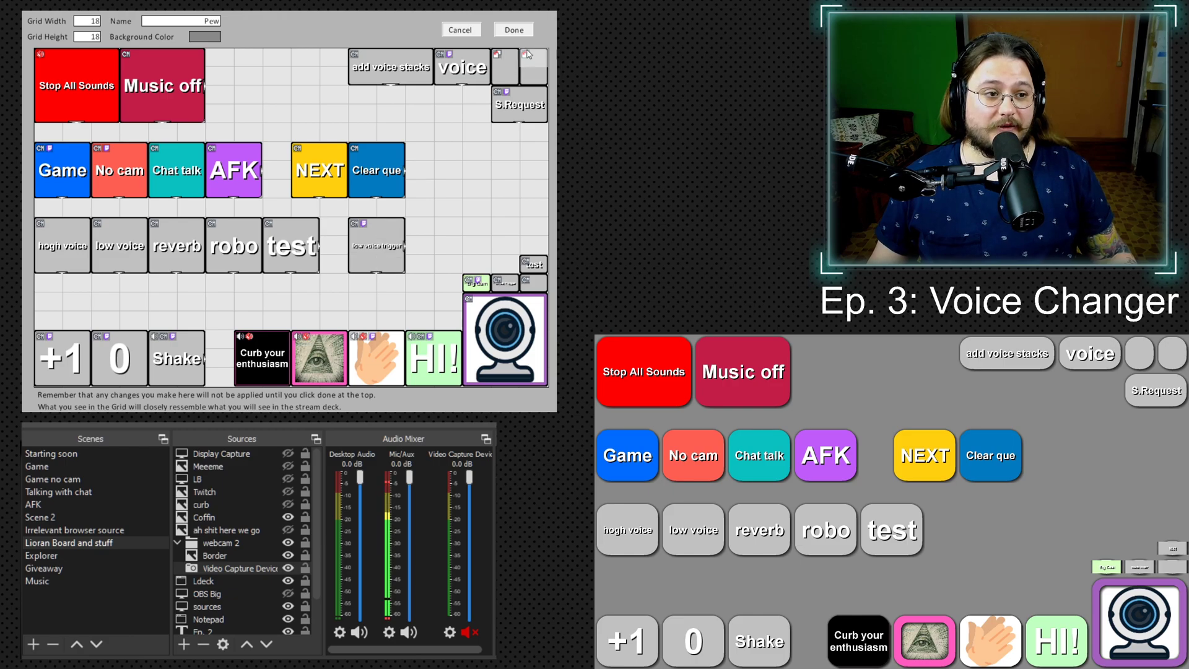
click(514, 30)
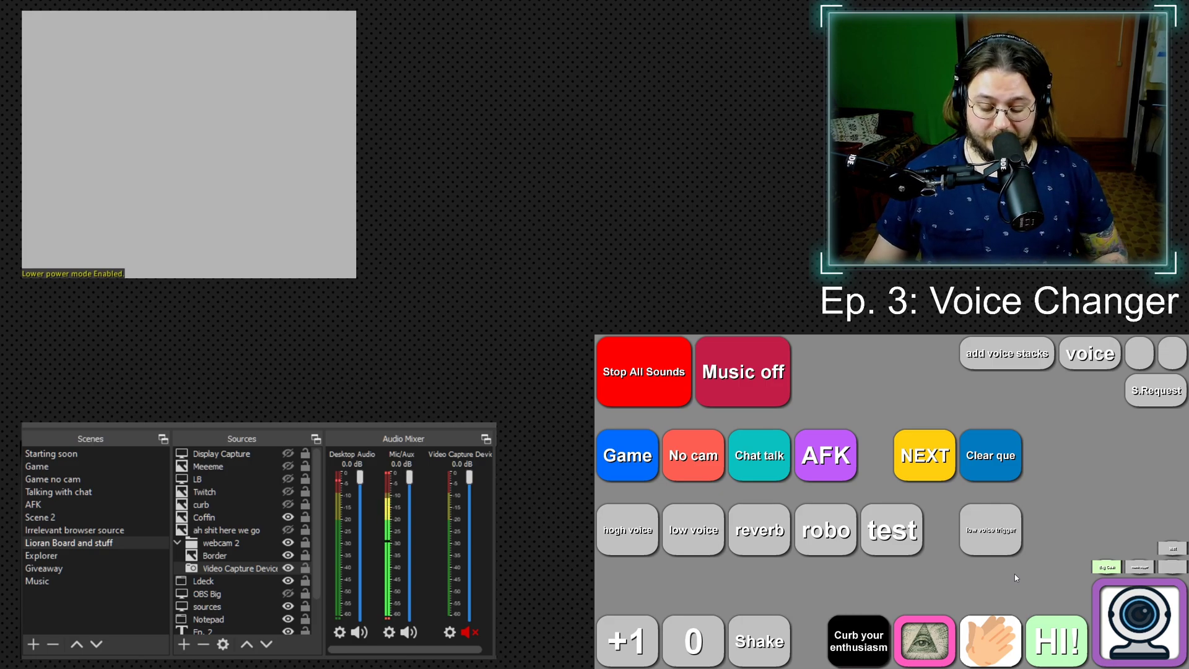
Try the robo button by switching it on and off
click(825, 535)
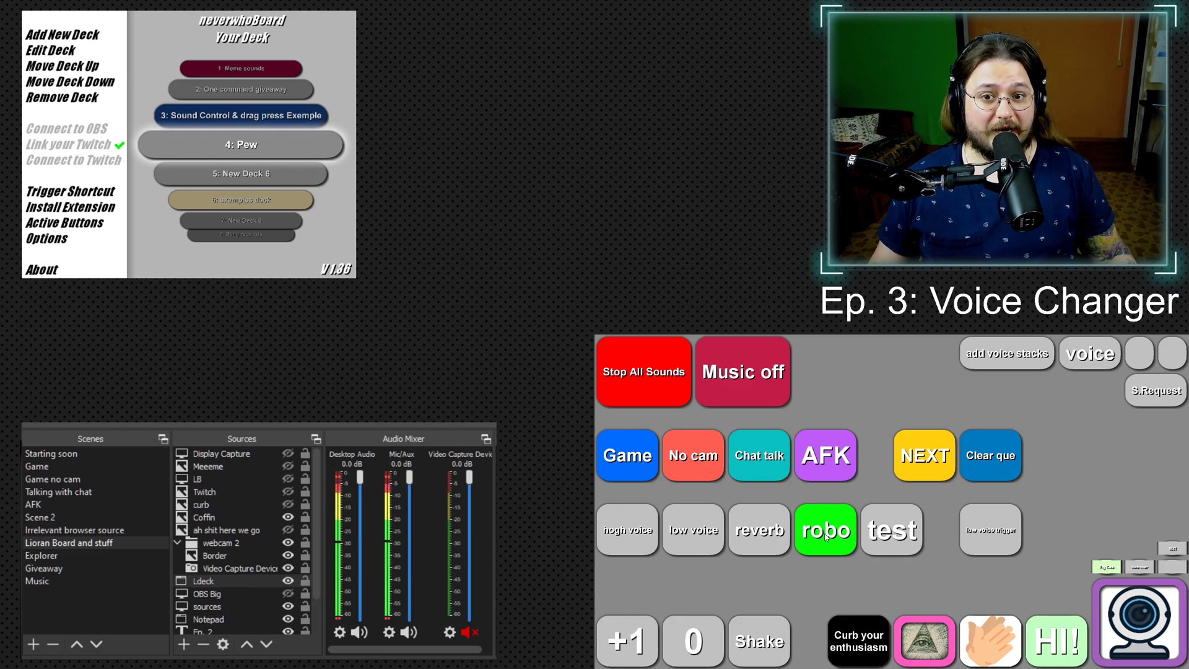
click(826, 535)
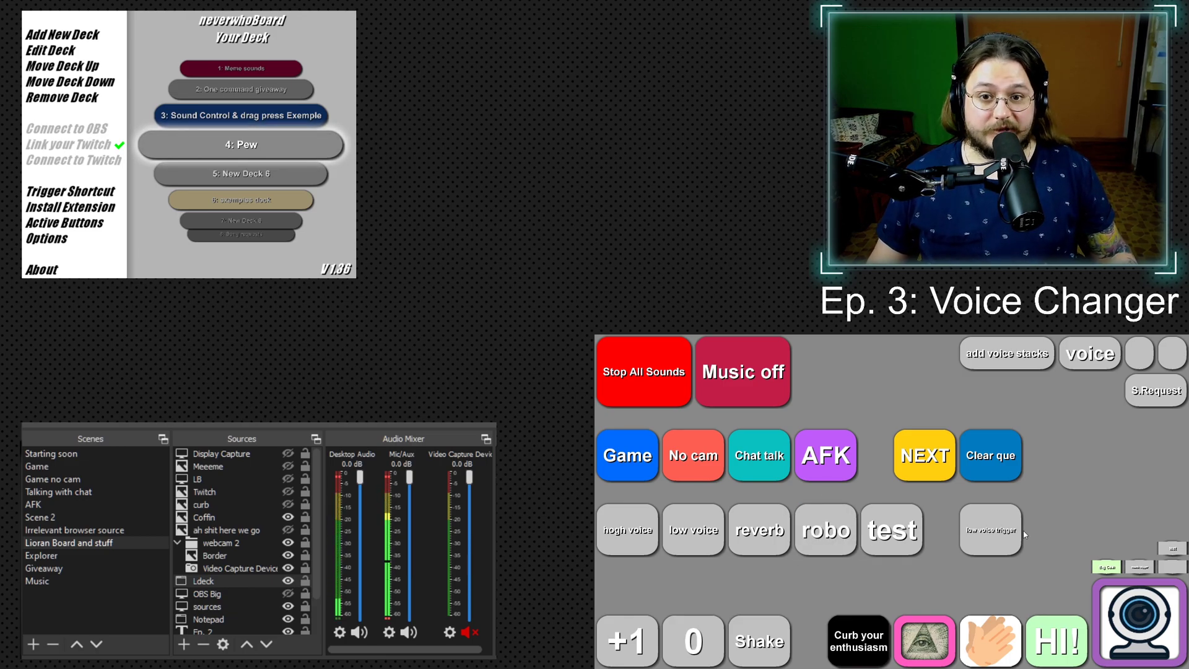